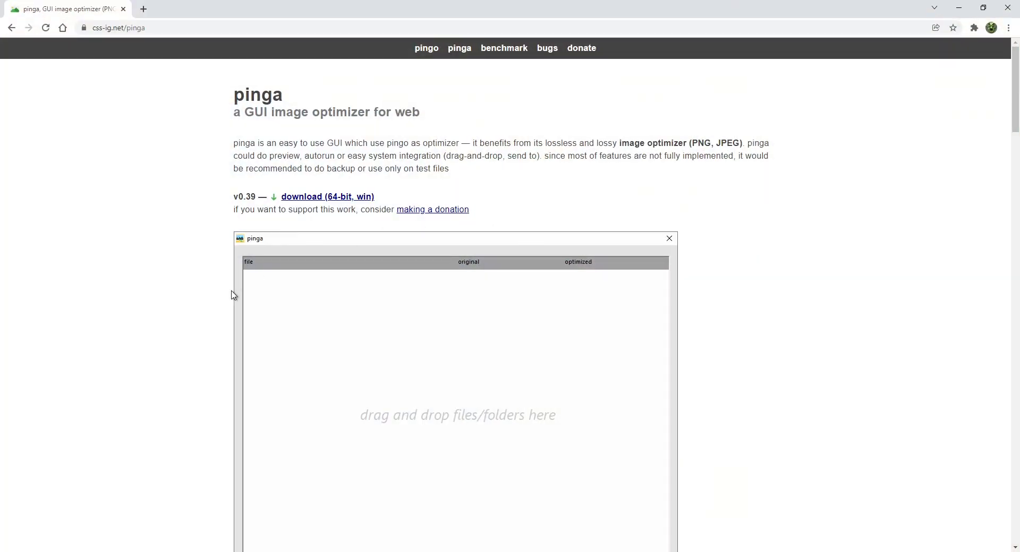
Look over the pinga page's introduction, skim the pingo optimizer page and return to the pinga page.
left_click_drag(230, 293, 470, 432)
left_click_drag(288, 94, 194, 92)
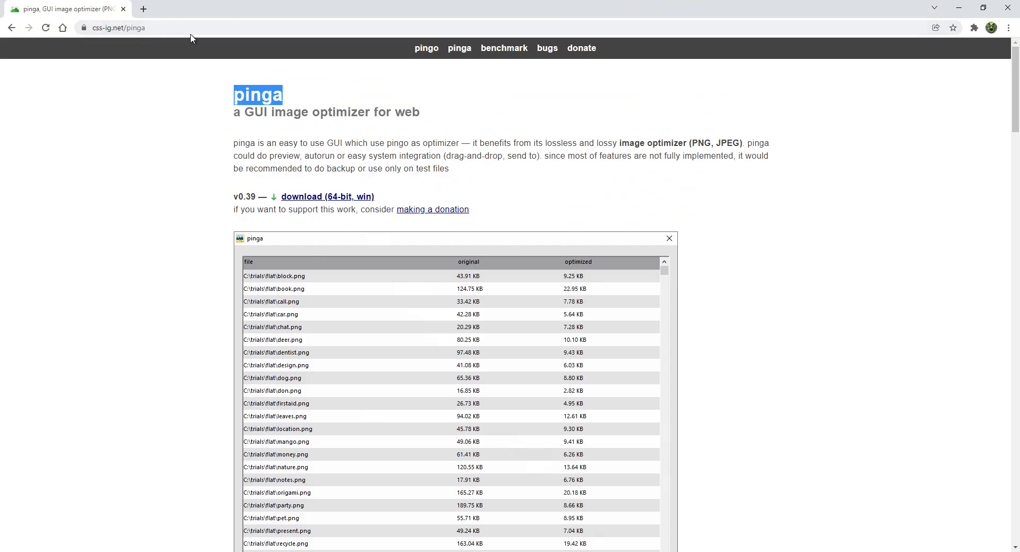
left_click(210, 177)
left_click(423, 50)
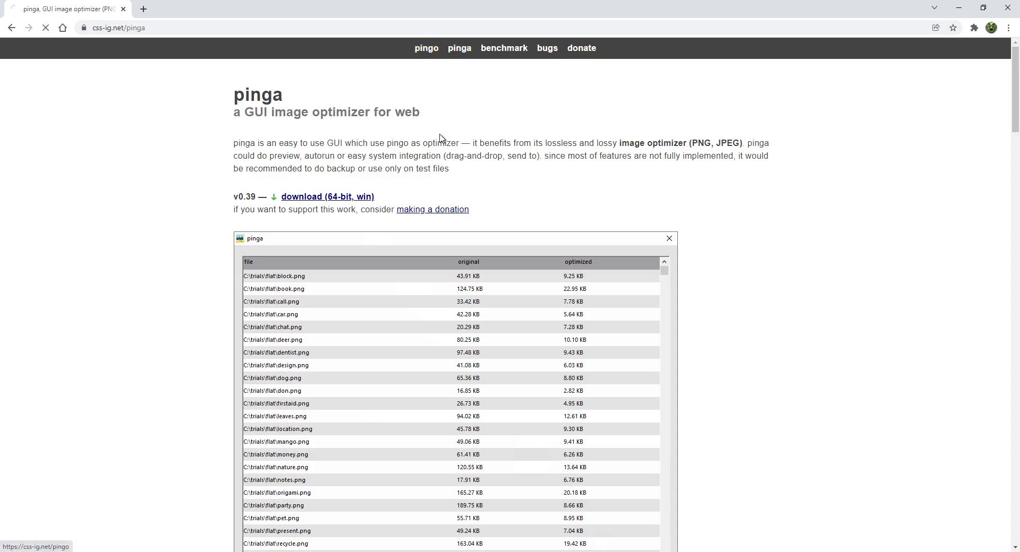
scroll(594, 207, "down", 7)
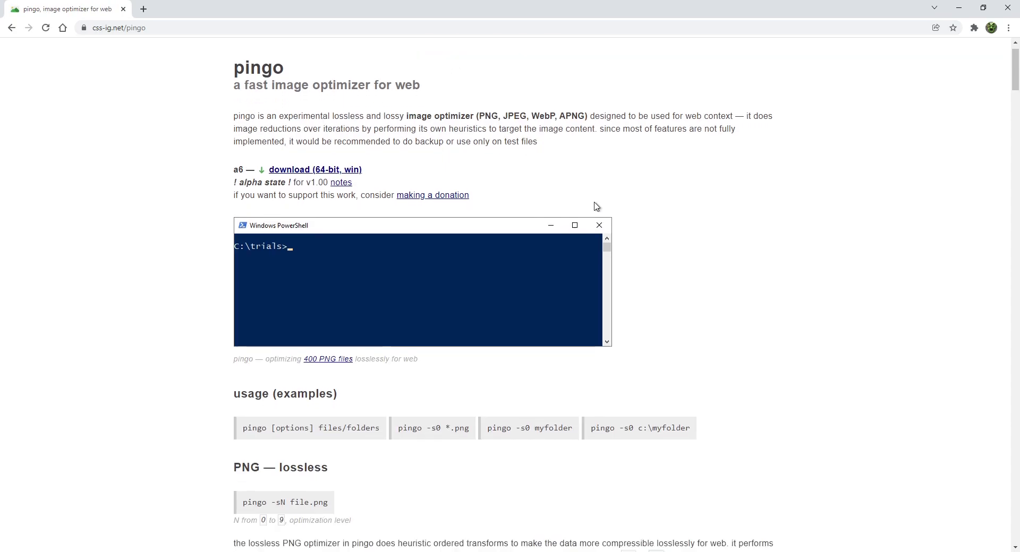
scroll(594, 207, "up", 7)
left_click(460, 49)
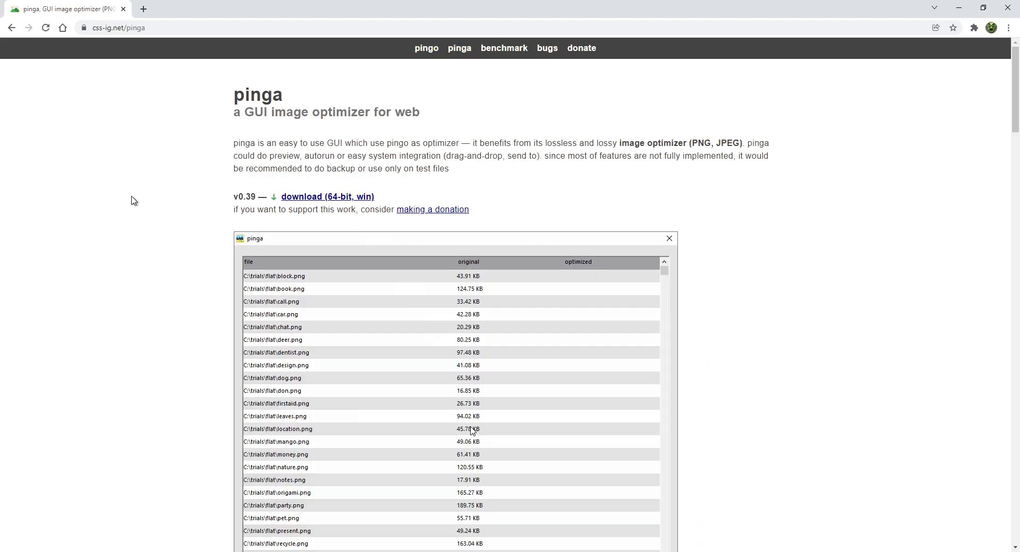
Examine the pinga page's optimization demo and its program screenshots.
scroll(138, 246, "down", 5)
scroll(141, 248, "up", 4)
scroll(289, 221, "down", 1)
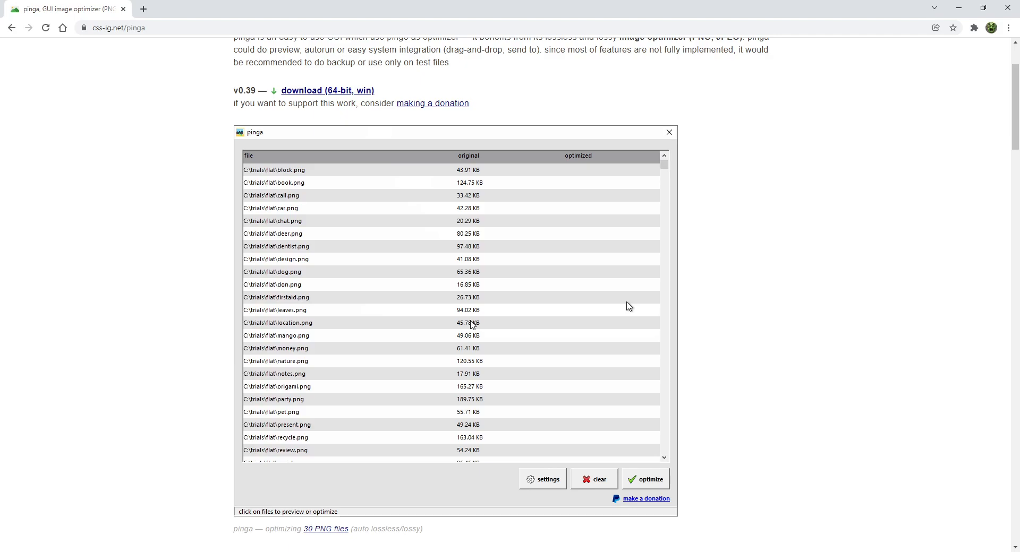
scroll(824, 151, "down", 1)
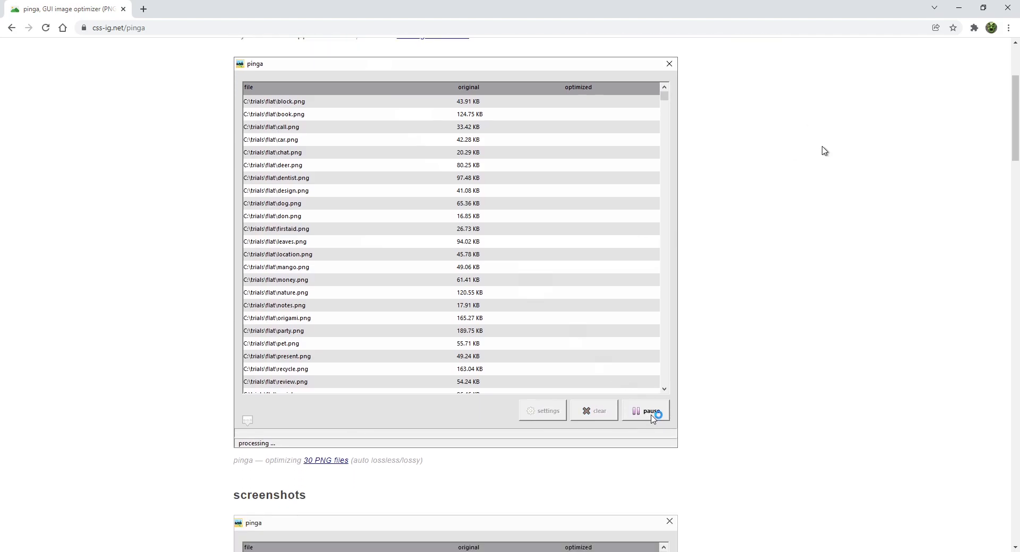
scroll(818, 160, "down", 8)
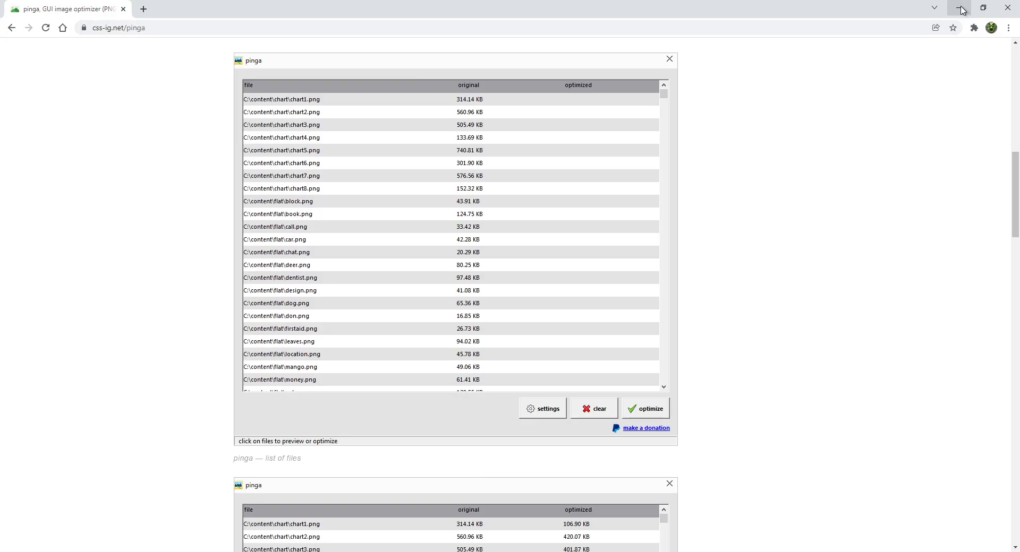
Switch to the pinga program, add the Forgotten Realms map image to its file list and optimize it.
left_click(962, 9)
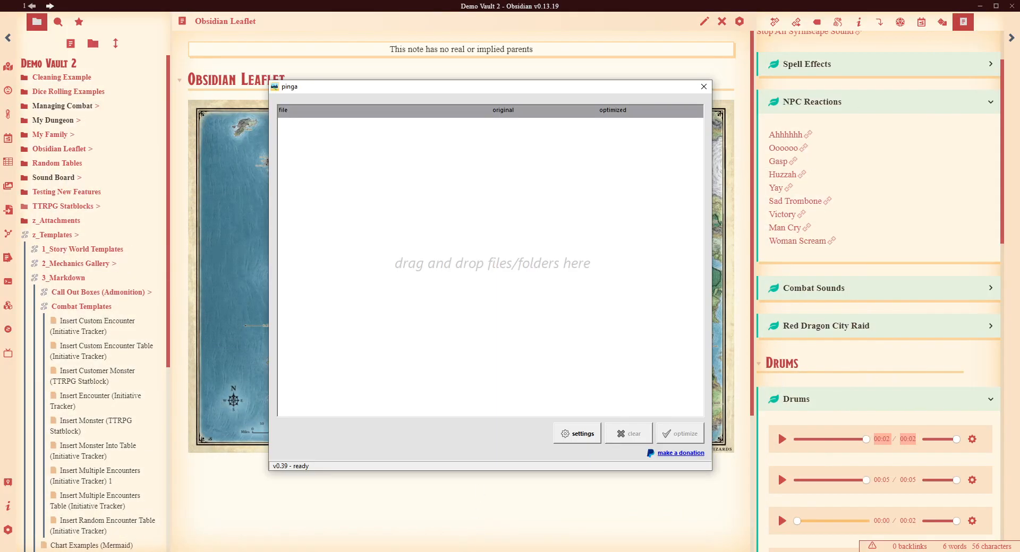
left_click_drag(509, 86, 445, 69)
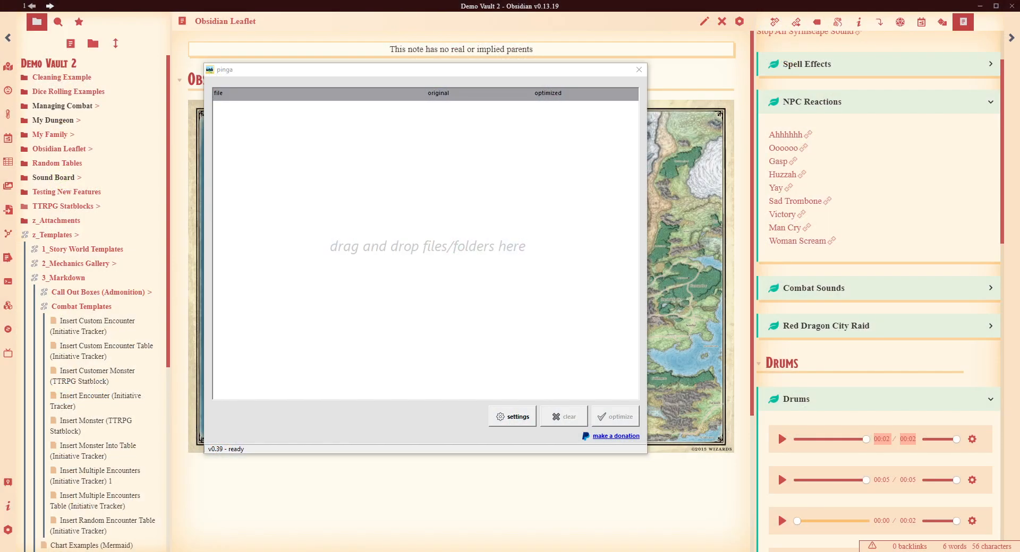
left_click_drag(461, 190, 428, 220)
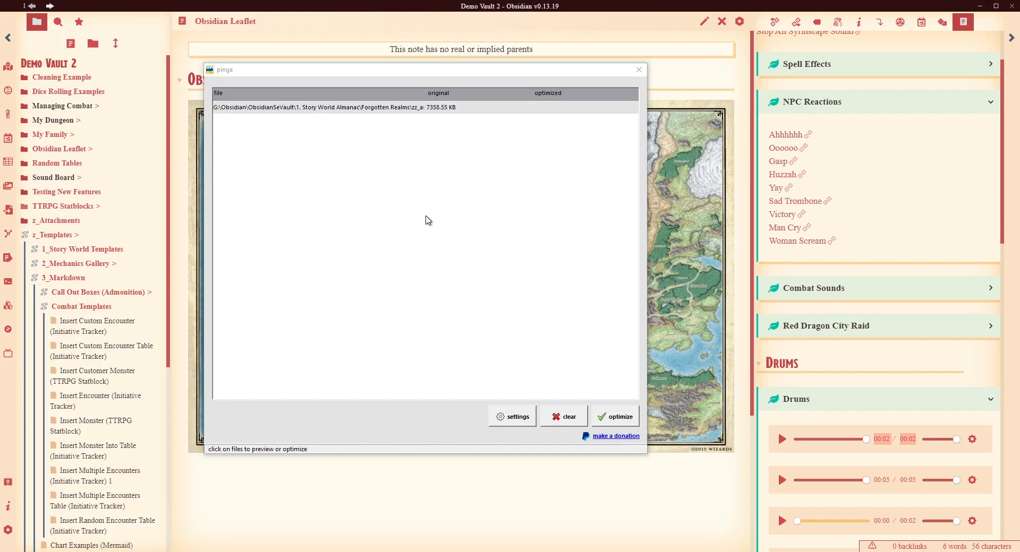
left_click(616, 417)
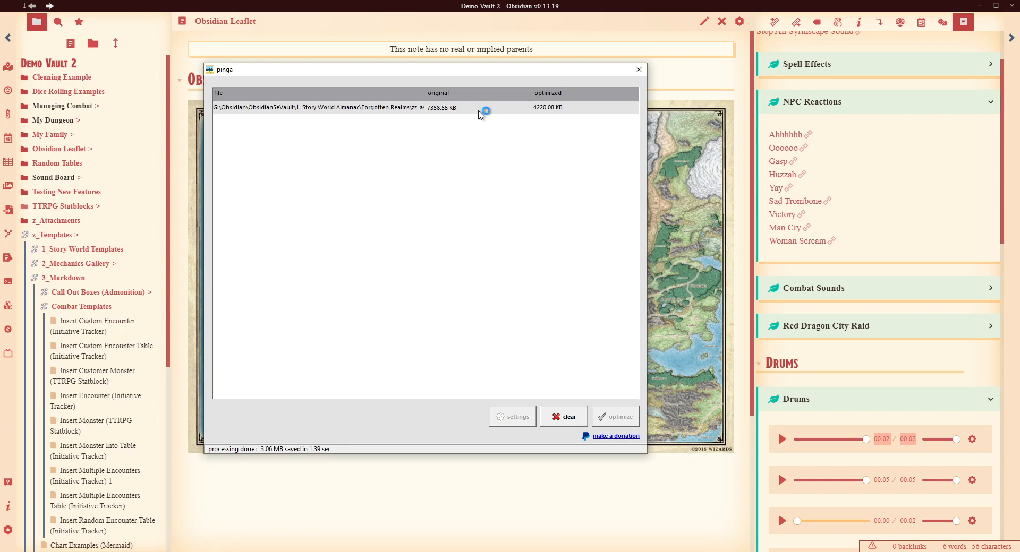
Preview the map image with automatic lossy/lossless compression applied, and exit the preview without setting it.
double_click(480, 108)
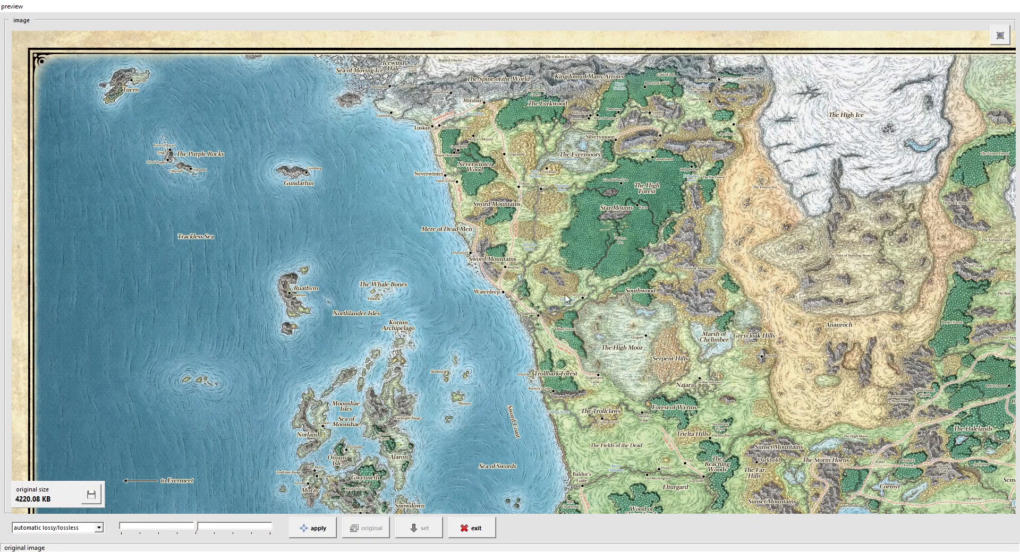
left_click_drag(196, 527, 271, 531)
left_click(197, 528)
left_click(315, 530)
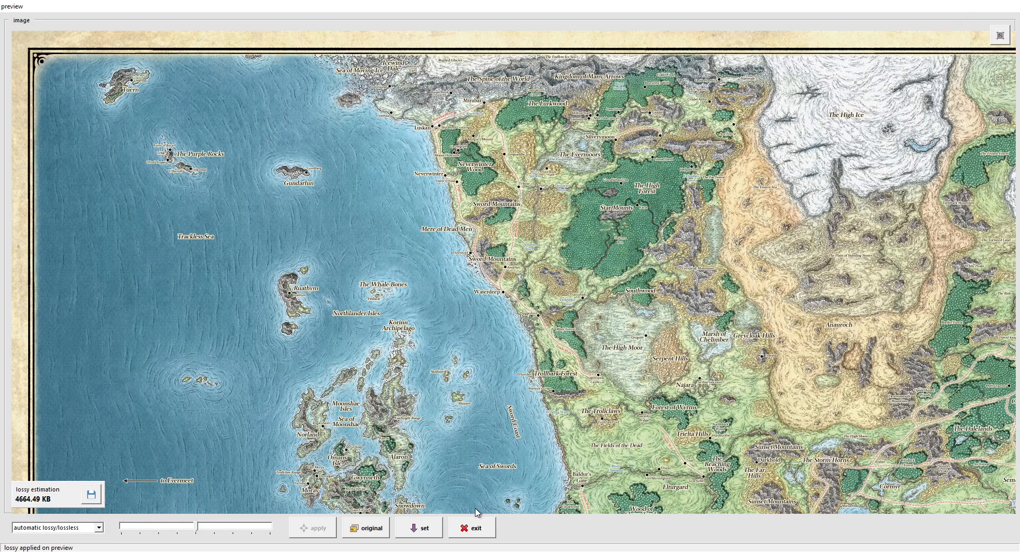
left_click(472, 528)
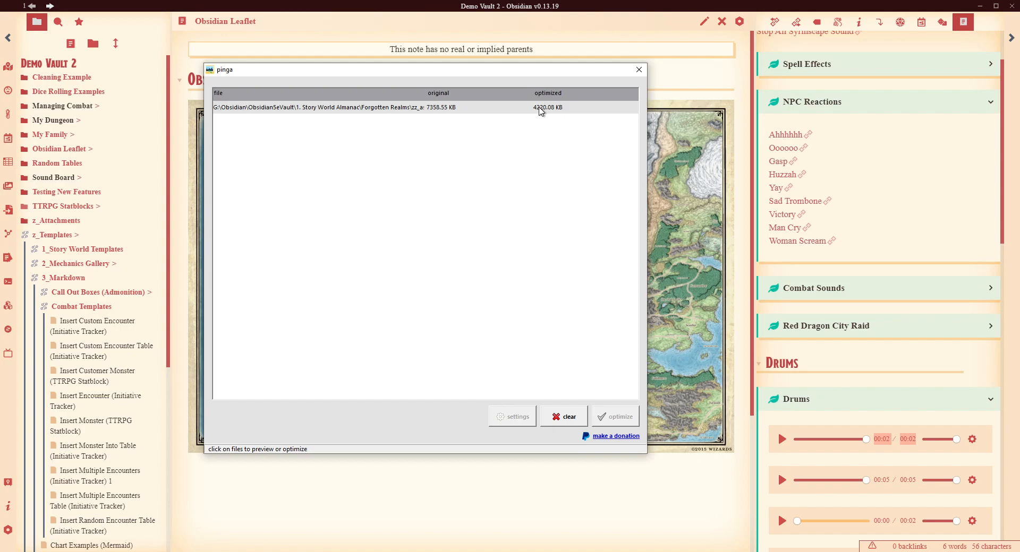
Check the optimized map's preview once more and close pinga.
left_click(392, 108)
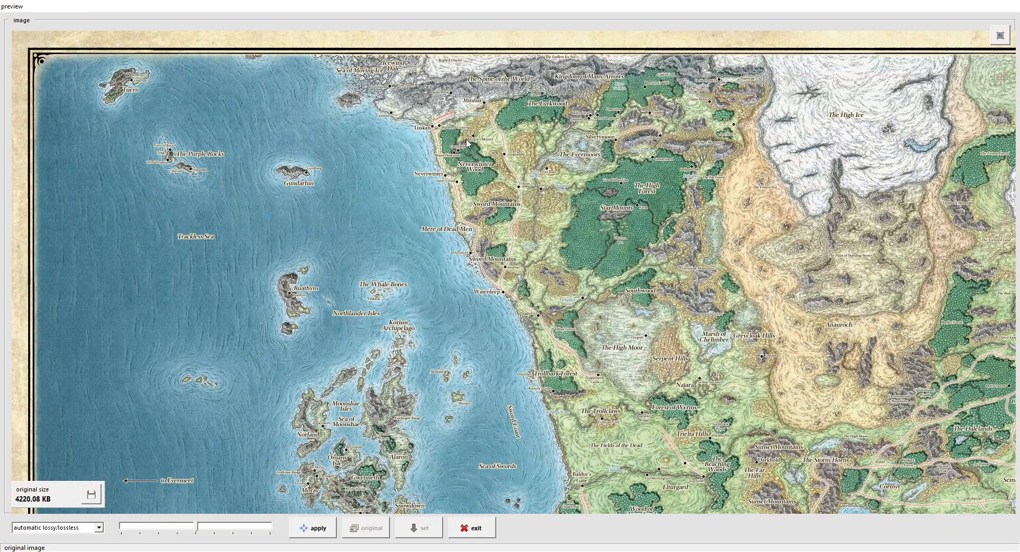
left_click(469, 527)
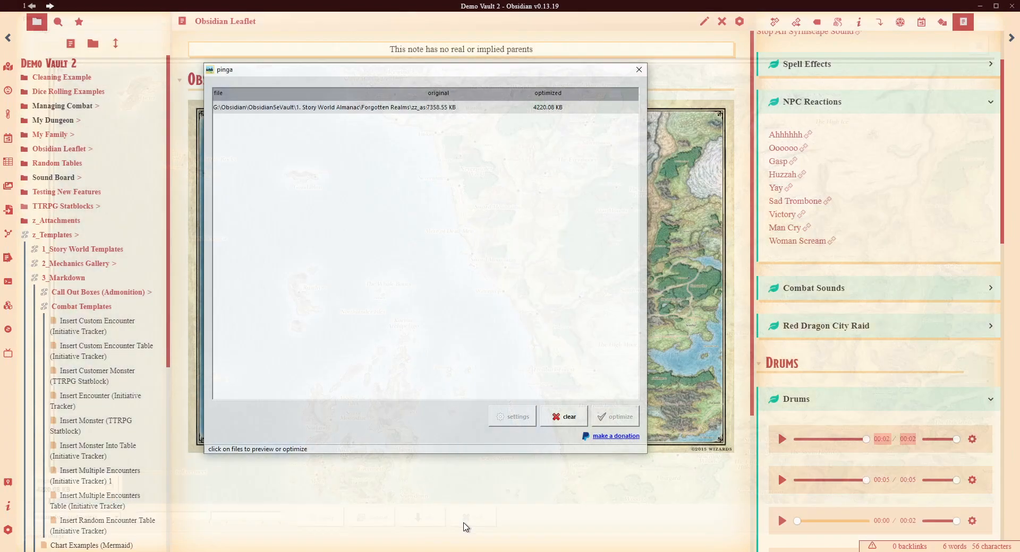
left_click(639, 70)
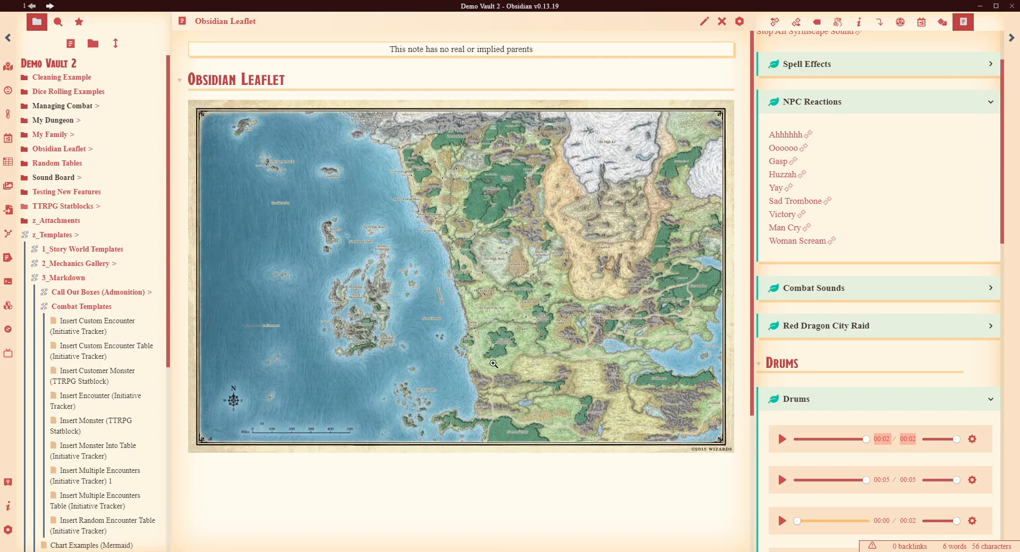
Check the map's embed source in the Obsidian Leaflet note and examine the map's details in the enlarged image view.
left_click(704, 22)
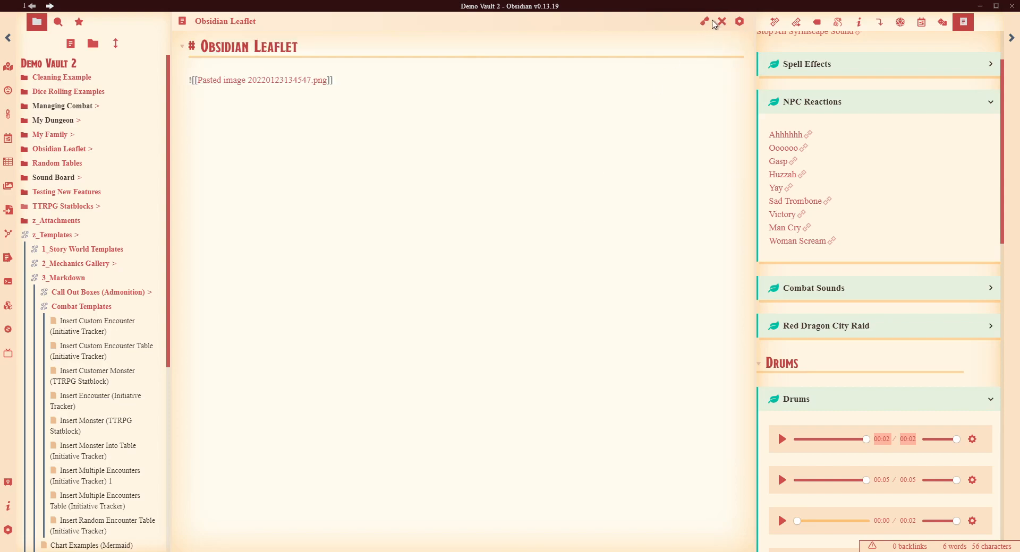
left_click(704, 22)
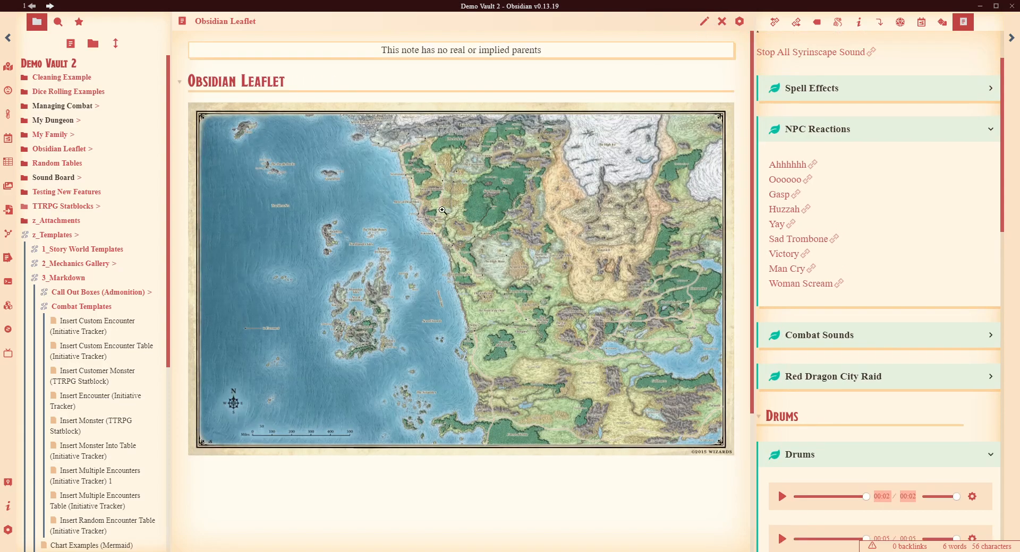
left_click(476, 206)
scroll(552, 238, "up", 10)
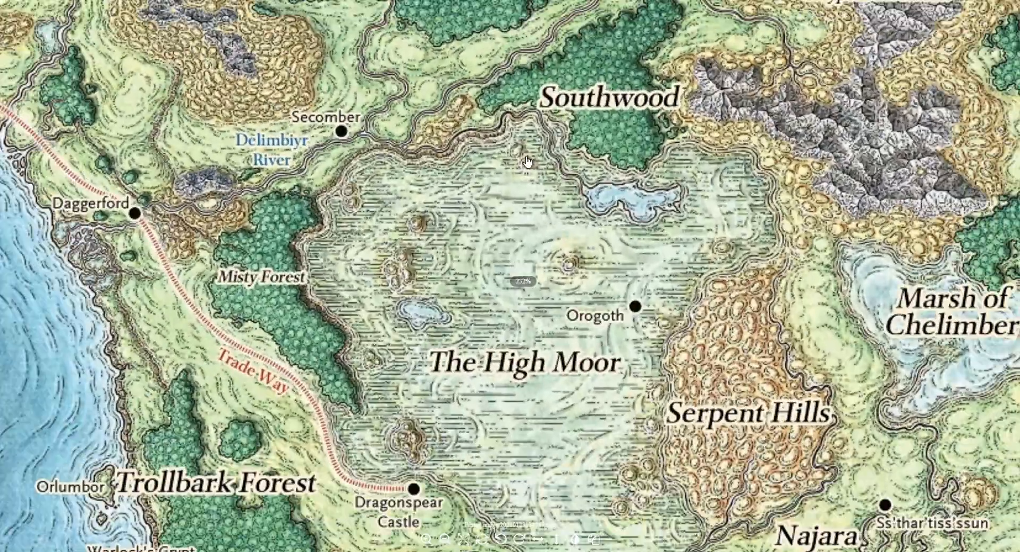
left_click_drag(528, 162, 580, 262)
scroll(579, 262, "down", 8)
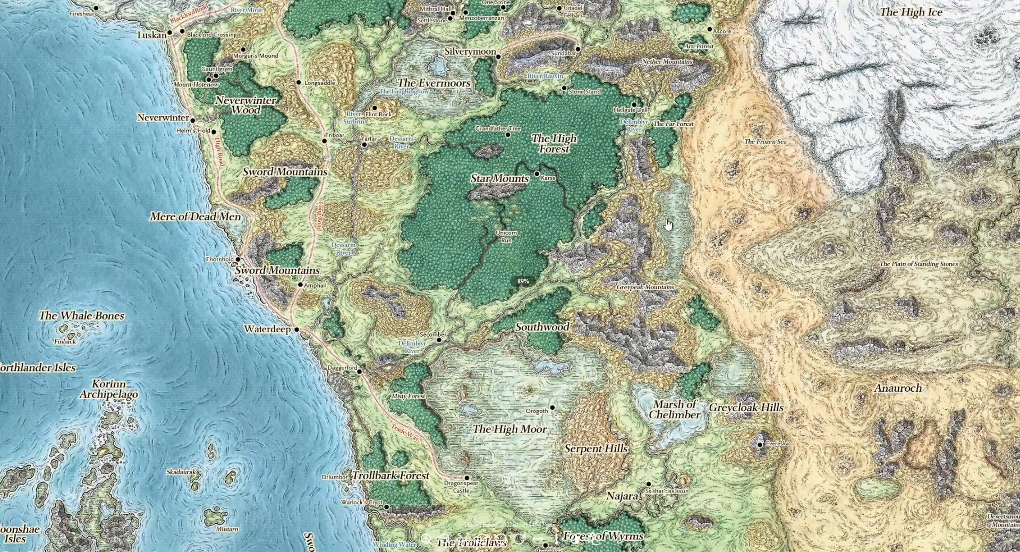
scroll(670, 215, "up", 3)
left_click_drag(997, 29, 567, 290)
left_click_drag(954, 547, 999, 34)
left_click_drag(37, 509, 635, 372)
scroll(635, 372, "down", 6)
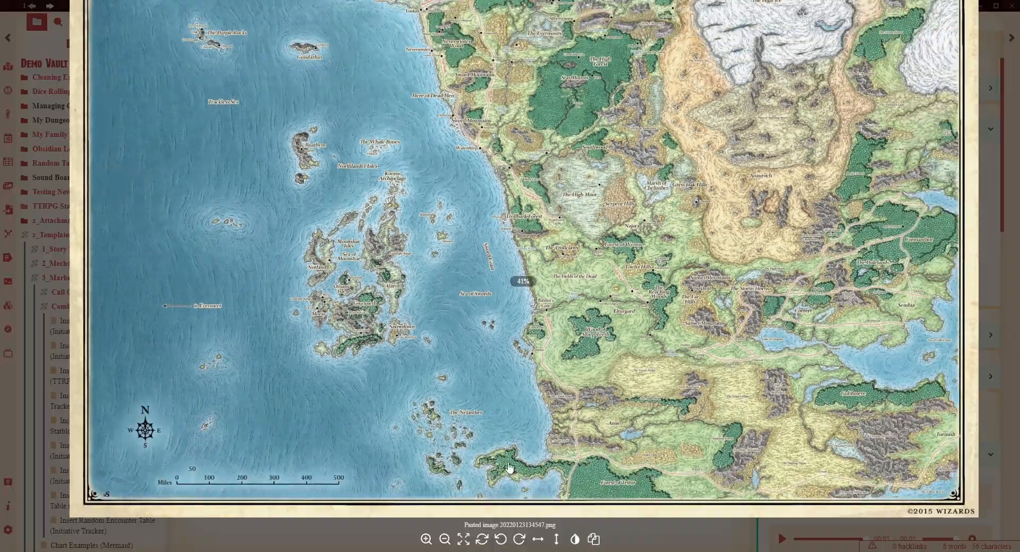
left_click(995, 252)
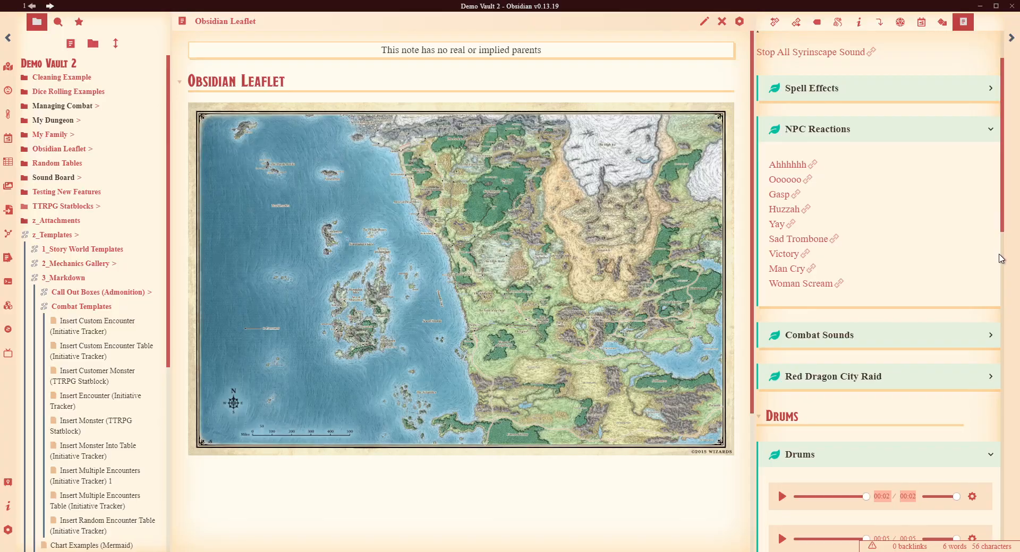
Add the Insert Map (Leaflet) template below the pasted image embed in the note's source.
left_click(704, 24)
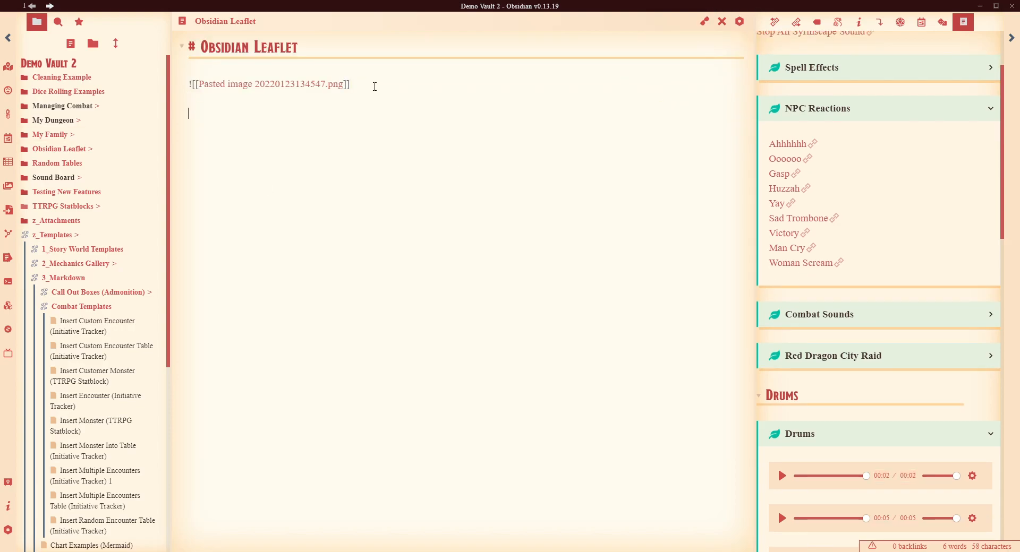
key("ctrl+t")
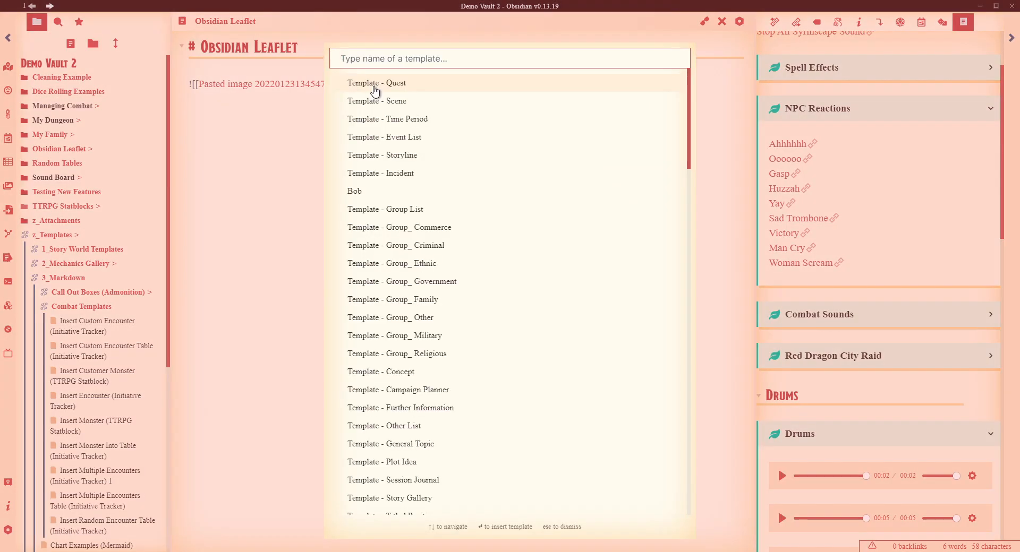
type("map")
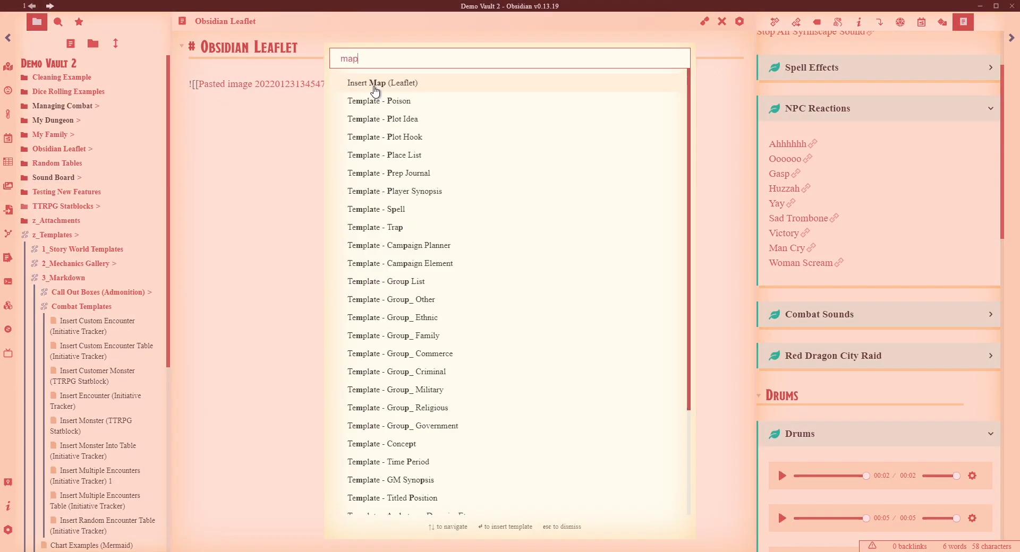
left_click(404, 84)
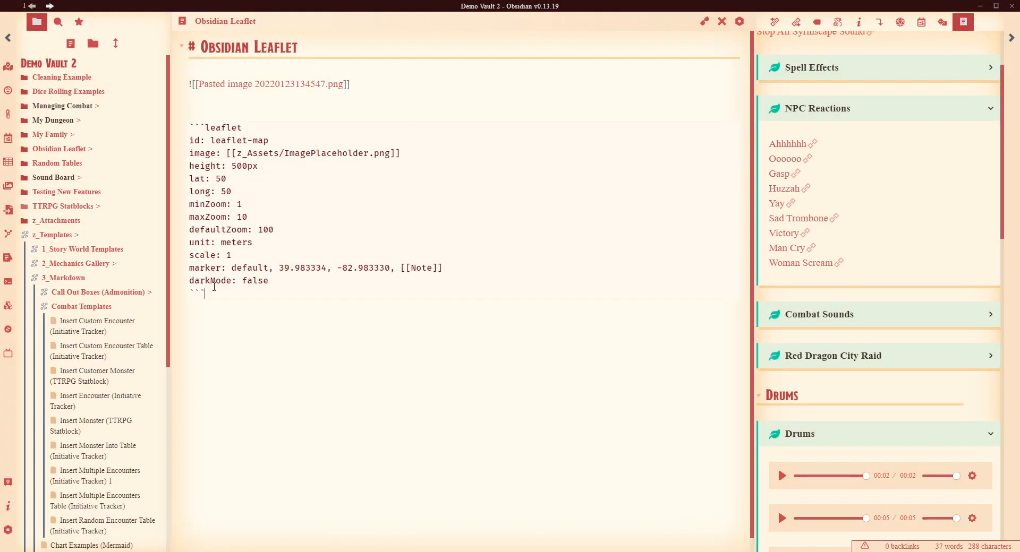
Replace the leaflet block's settings with the Faerun_Map configuration: bounds [[0,0], [1815.07, 2805.48]], height 900px, width 95%, unit miles and three Point of Interest markers.
left_click_drag(225, 293, 186, 144)
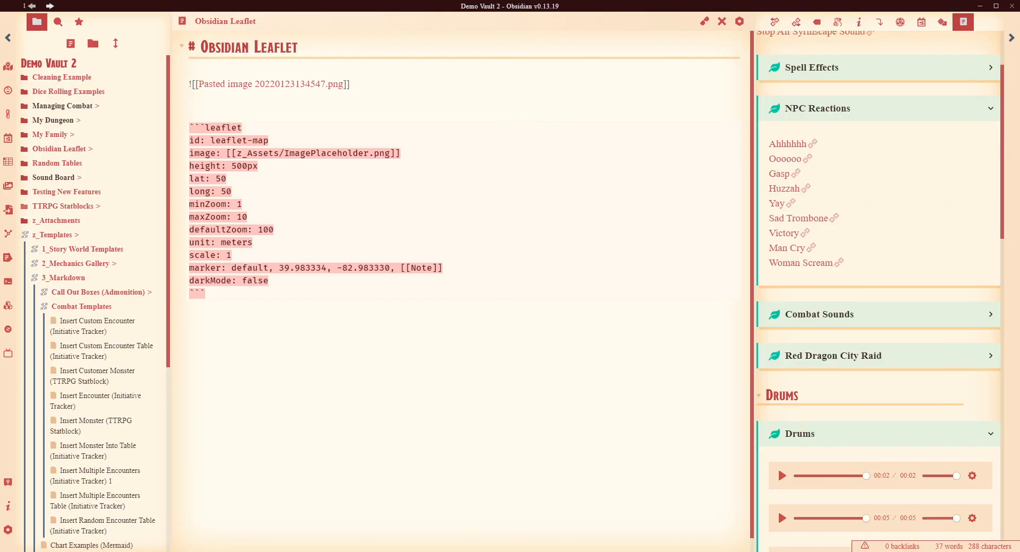
left_click(416, 248)
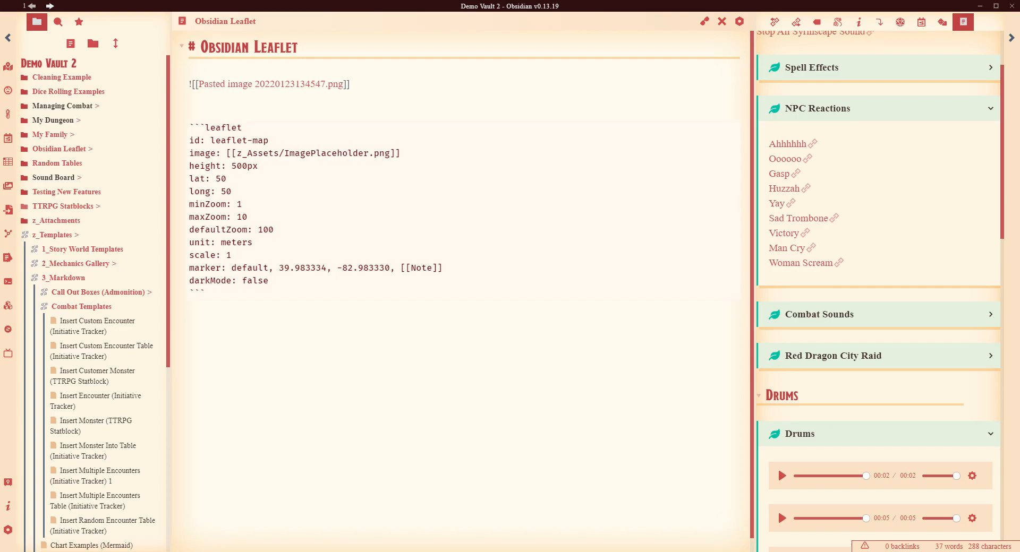
left_click_drag(202, 288, 79, 133)
type("id: Faerun_Map image: [[HighRes (with Saltmarsh) (Orig).jpg]] bounds: [[0,0], [1815.07, 2805.48]] height: 900px width: 95% lat: 907.53 long: 1402.74 minZoom: -1.5 maxZoom: 18 defaultZoom: -1 zoomDelta: 0.5 unit: miles scale: 1 marker: Point of Interest, 0, 0 marker: Point of Interest, 1815.07, 2805.48 marker: Point of Interest, 907.53, 1402.74 darkMode: false")
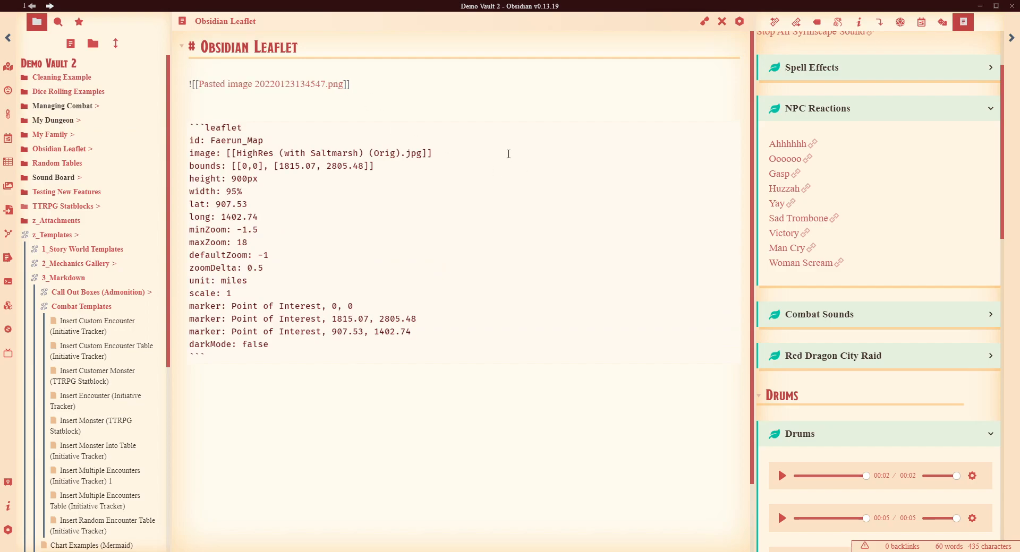
Set the leaflet block's image to Pasted image 20220123134547.png, copied from the embed above it.
left_click_drag(344, 84, 198, 82)
key("ctrl+c")
left_click_drag(422, 154, 233, 147)
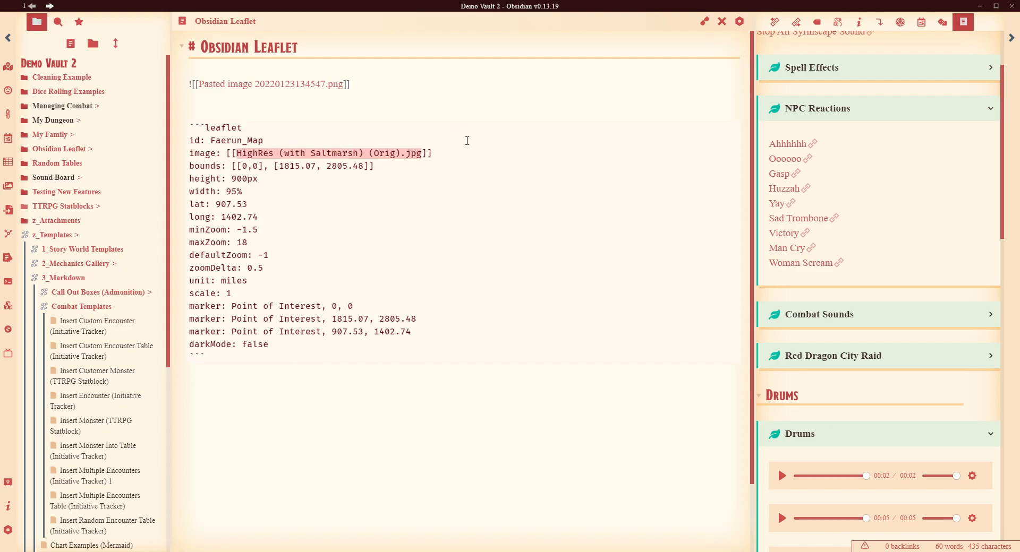
key("ctrl+v")
left_click_drag(349, 83, 85, 79)
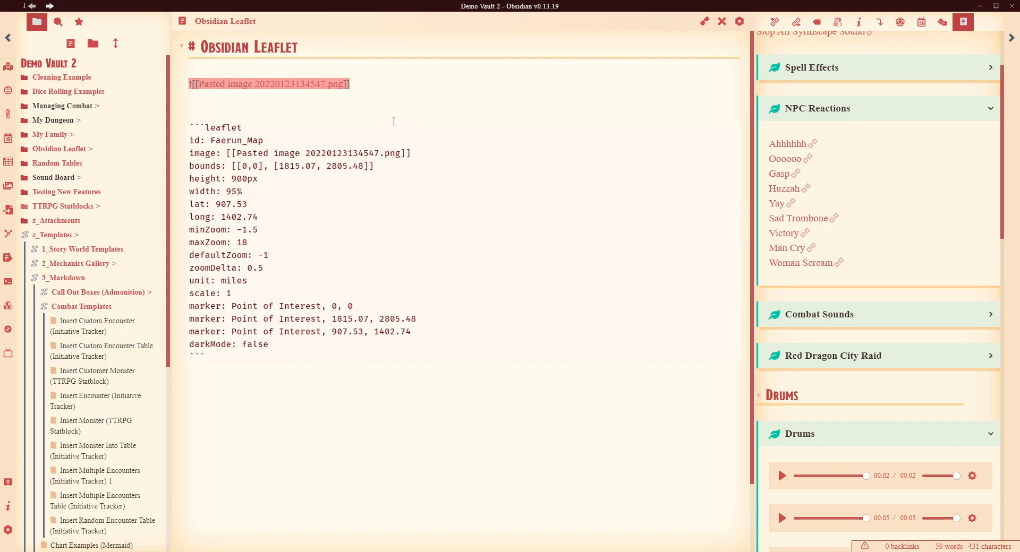
key("BackSpace")
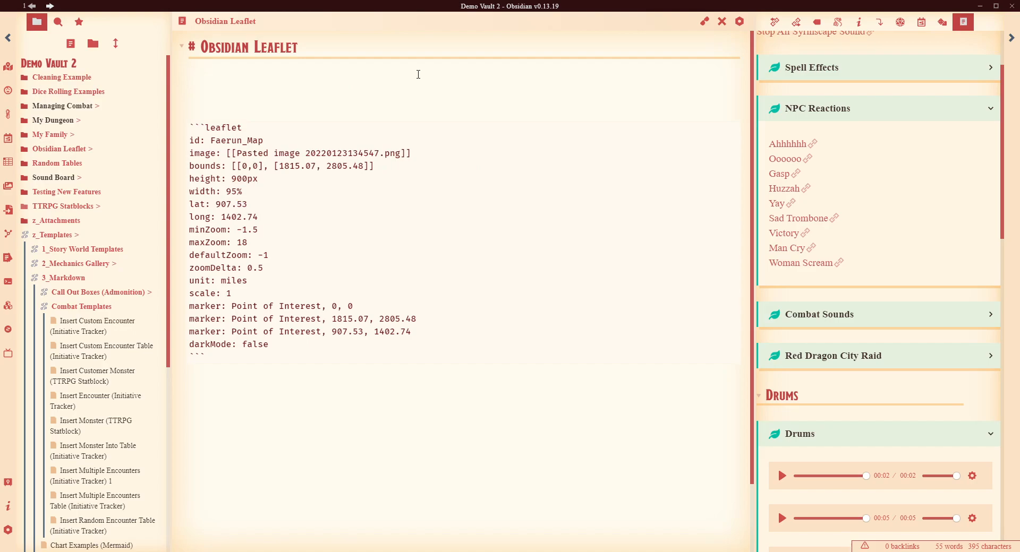
key("ctrl+z")
Remove the exclamation mark from the image embed to make it a plain link, and display the note in reading view.
key("Home")
key("Delete")
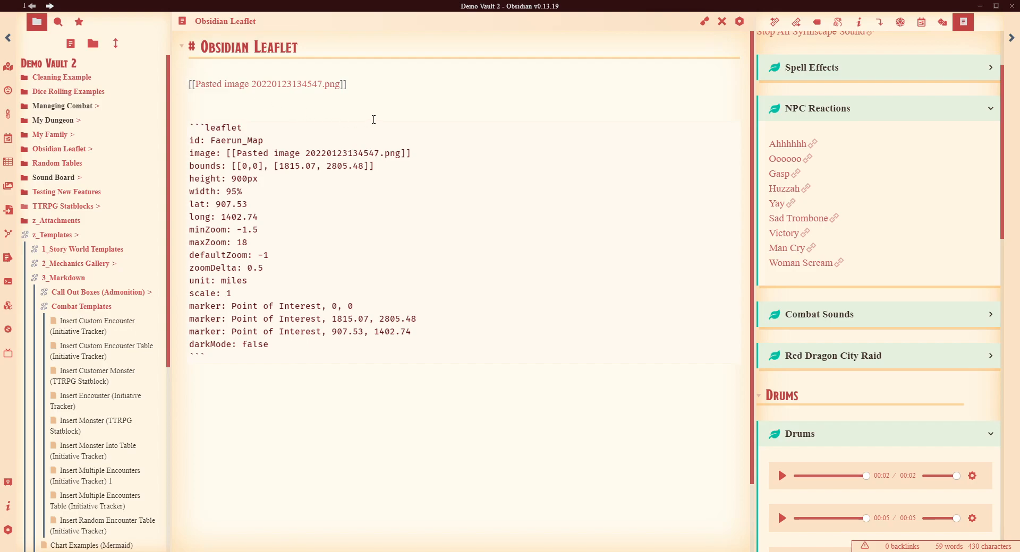
left_click(704, 23)
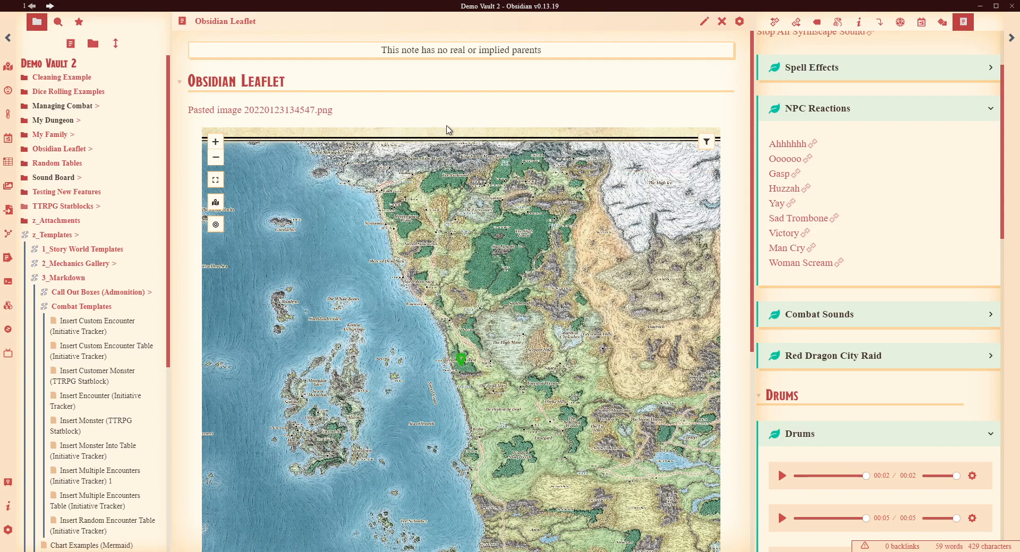
Review the leaflet block and its height setting in the note's source, and compare it with the rendered map's height.
left_click(704, 21)
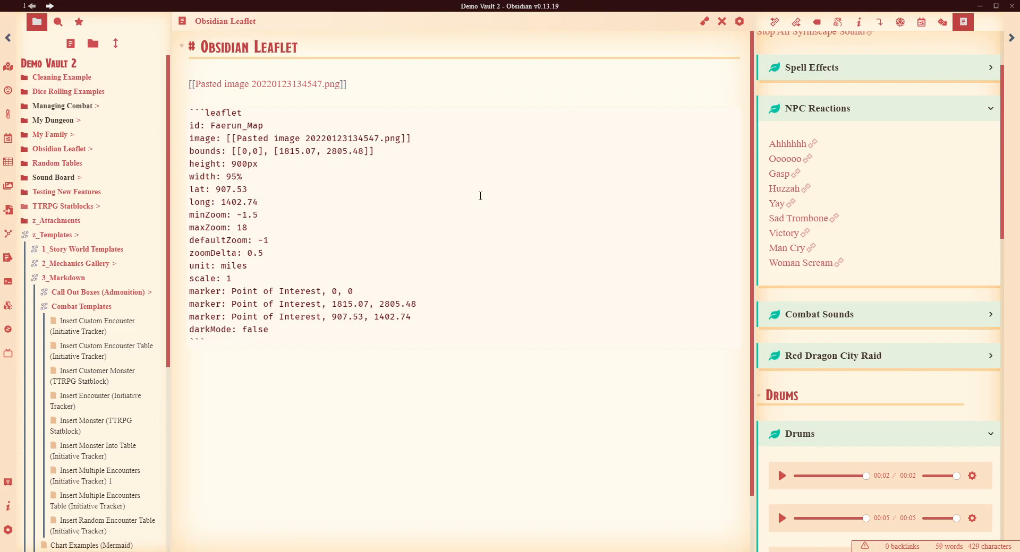
left_click_drag(190, 112, 301, 344)
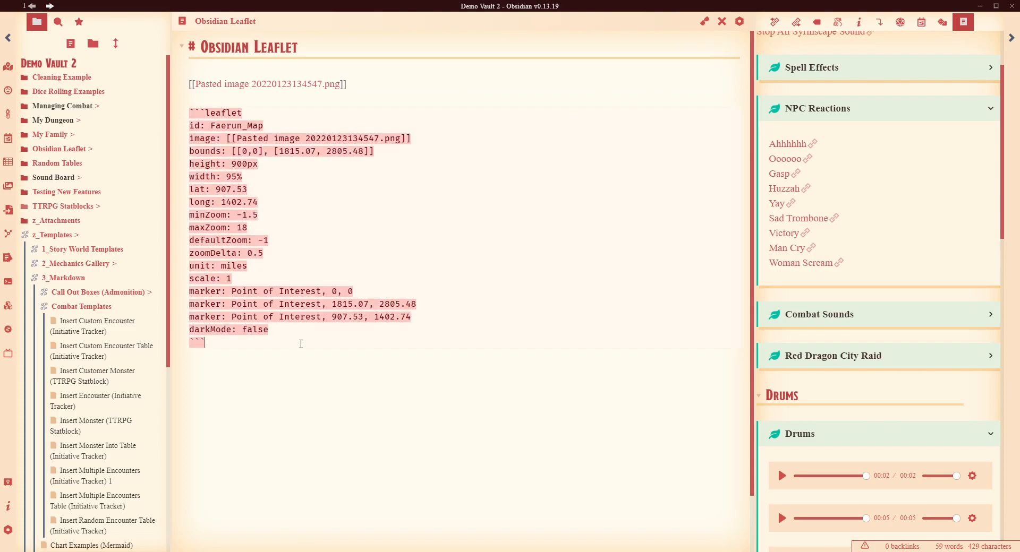
left_click(402, 189)
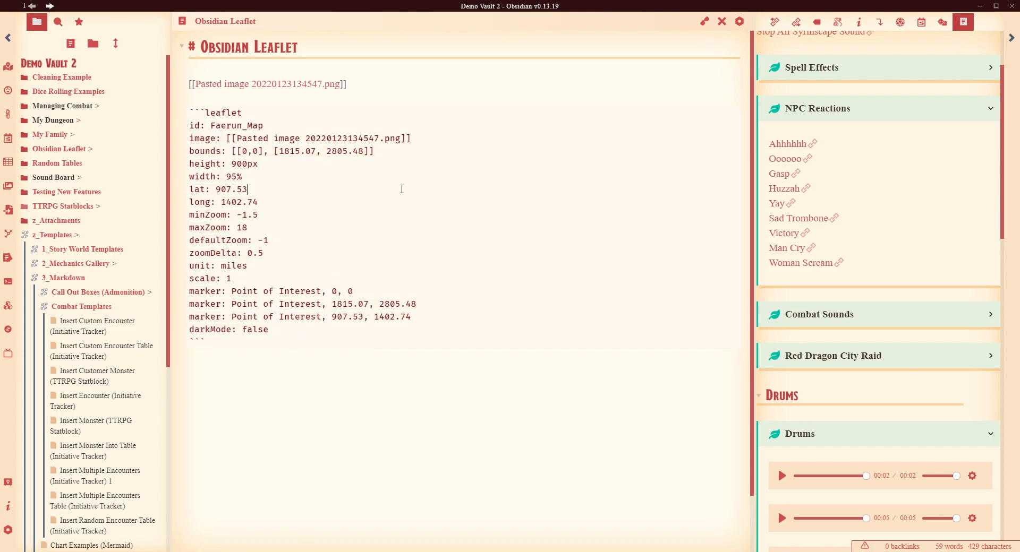
left_click_drag(263, 167, 188, 165)
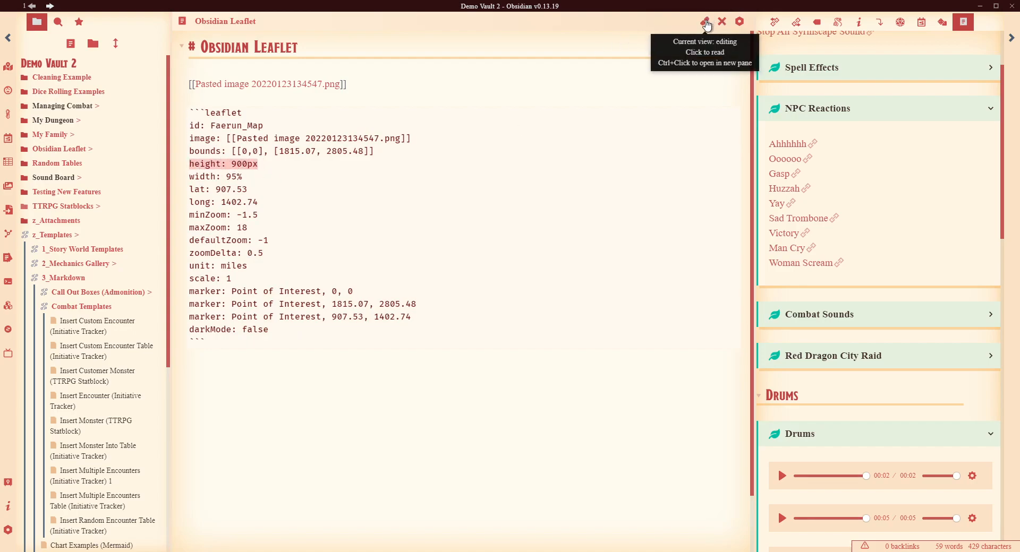
key("ctrl+e")
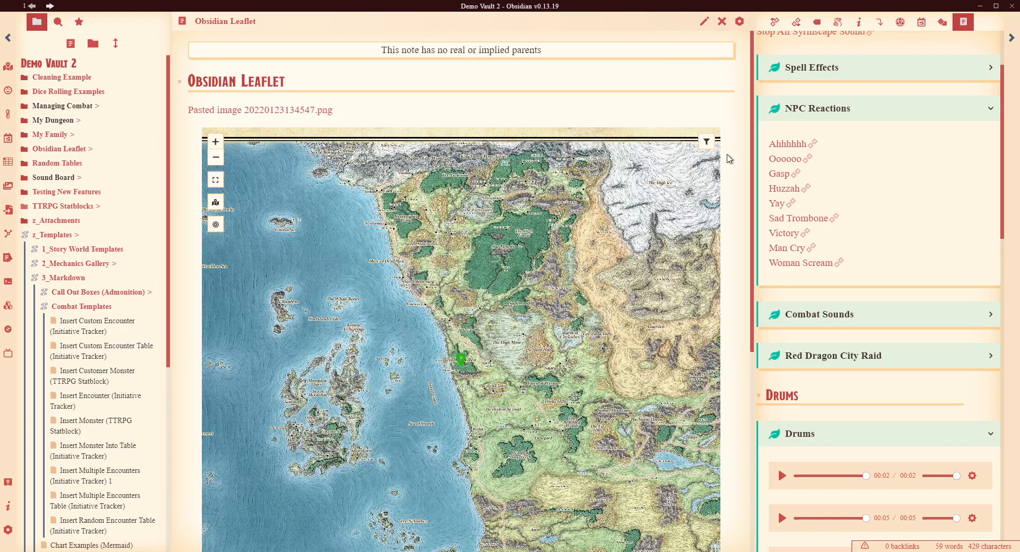
scroll(745, 183, "down", 2)
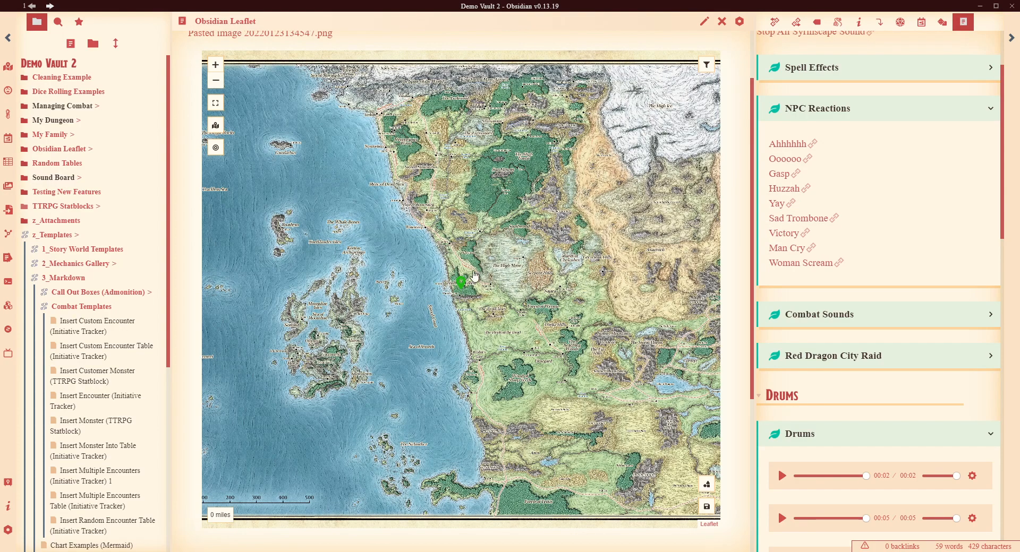
Inspect the leaflet block's width setting in the source and compare it with the map's width in reading view.
left_click(703, 22)
left_click_drag(244, 133, 181, 136)
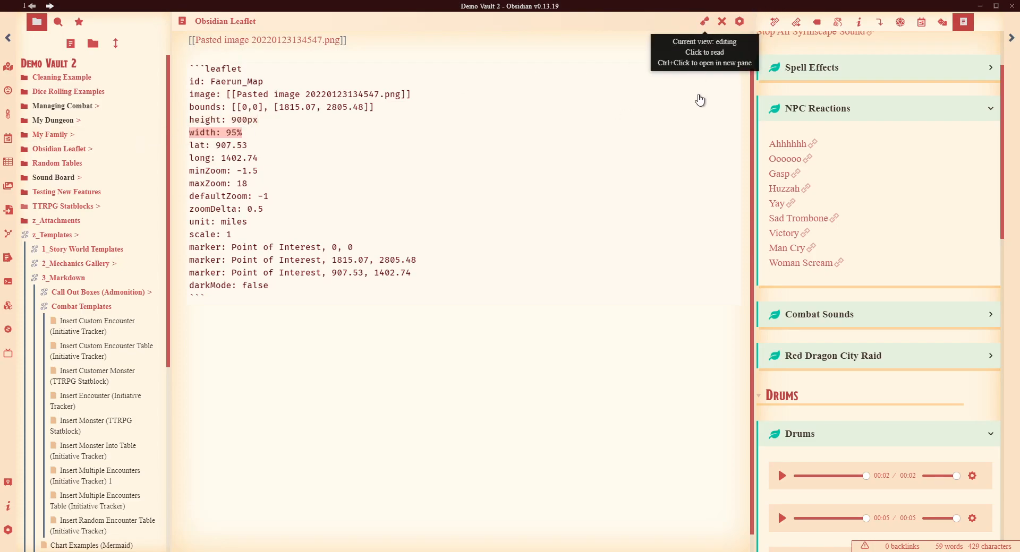
key("ctrl+e")
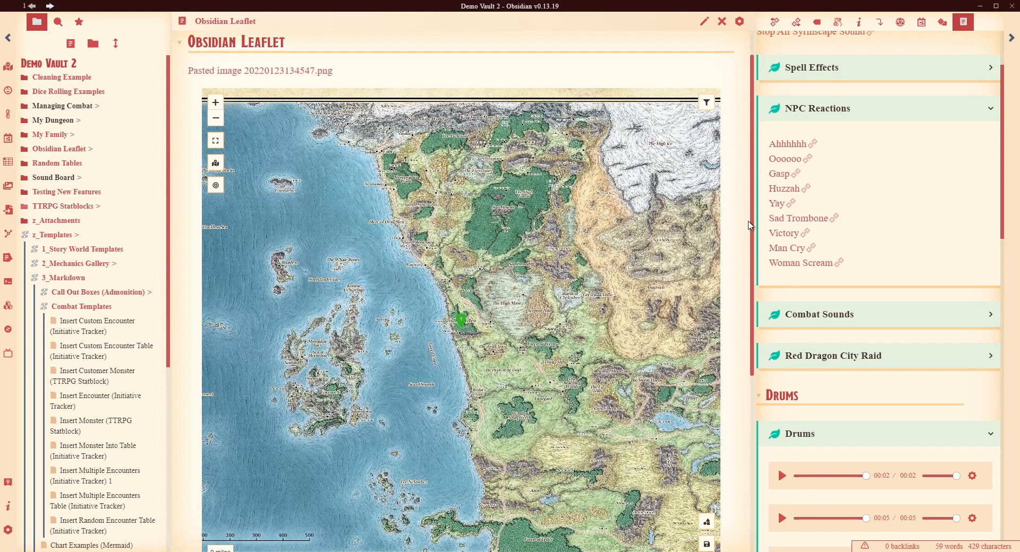
left_click_drag(748, 222, 751, 228)
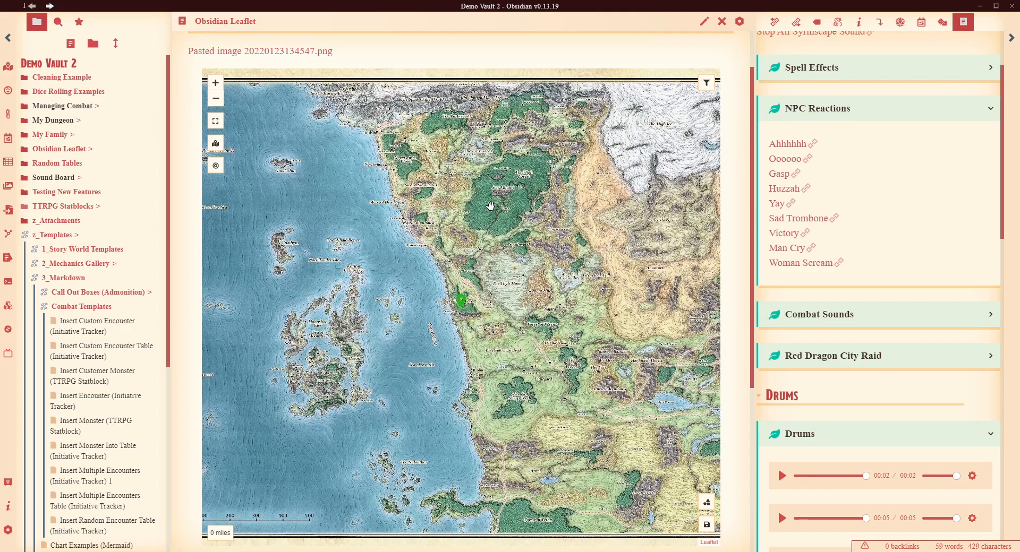
scroll(483, 109, "down", 1)
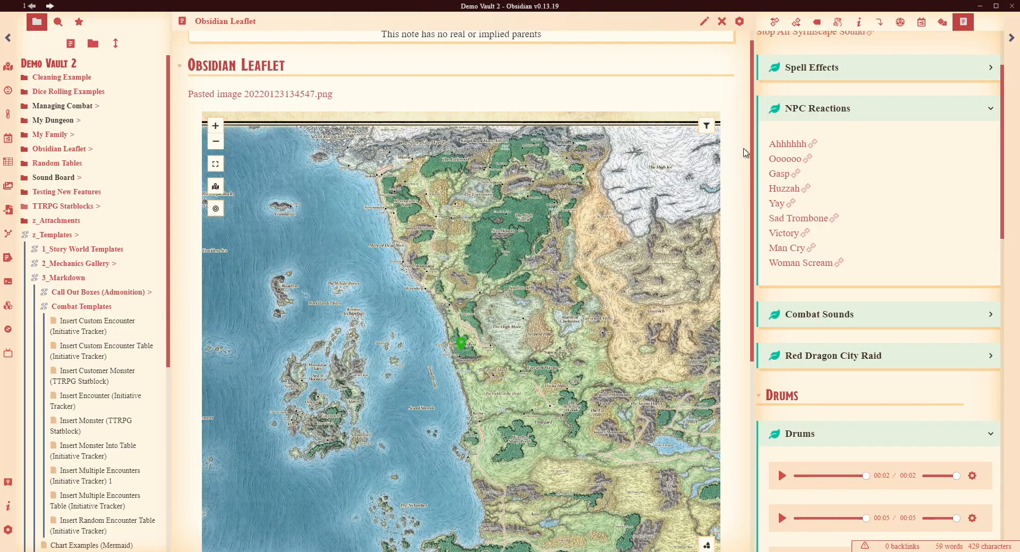
Examine the rendered map's full vertical extent in the note, from the heading down to its lower edge.
scroll(743, 148, "down", 5)
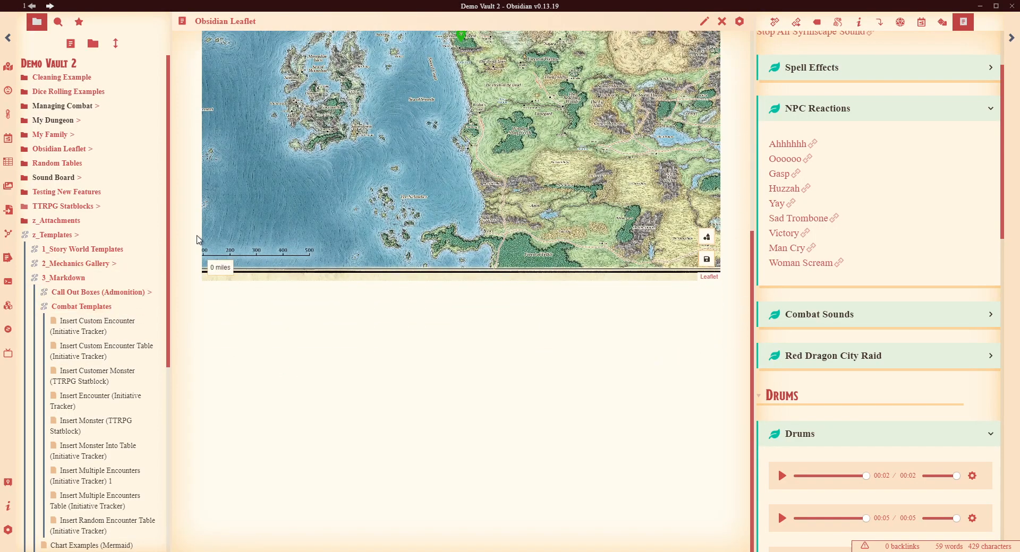
scroll(184, 227, "up", 6)
scroll(185, 218, "down", 3)
scroll(184, 213, "up", 4)
scroll(184, 216, "down", 5)
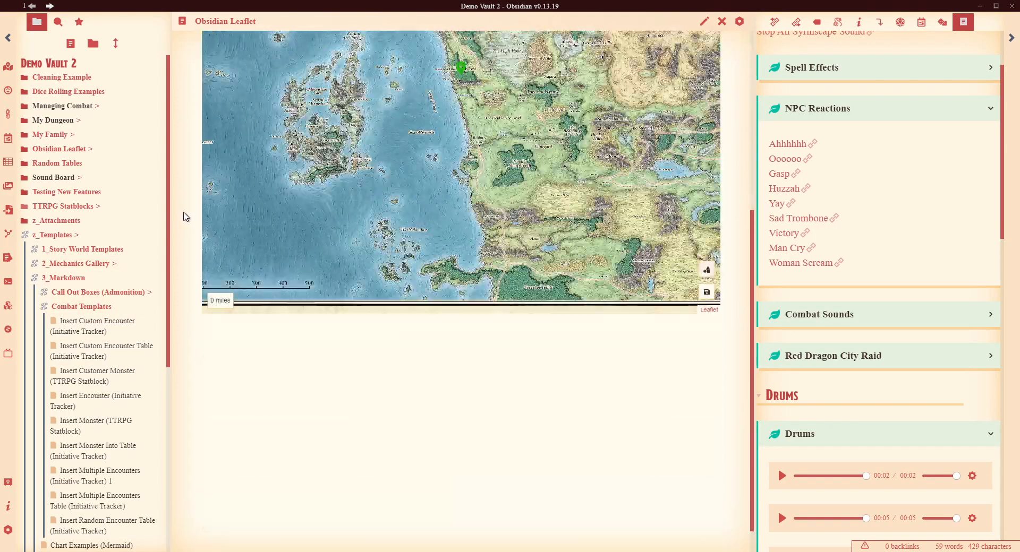
scroll(183, 216, "up", 5)
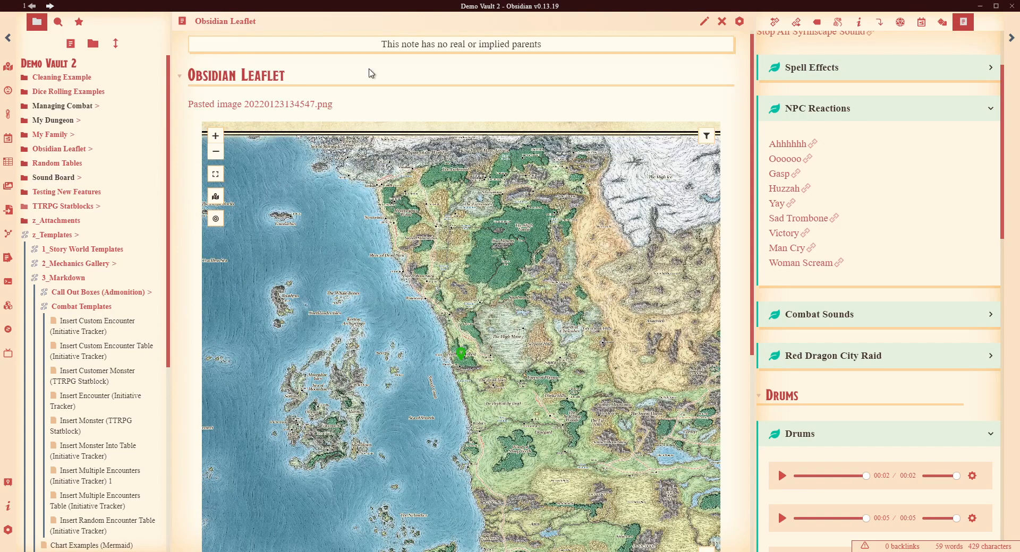
Review the leaflet block's size, bounds, lat/long, zoom, unit and marker lines in the source, and return to reading view.
left_click(703, 20)
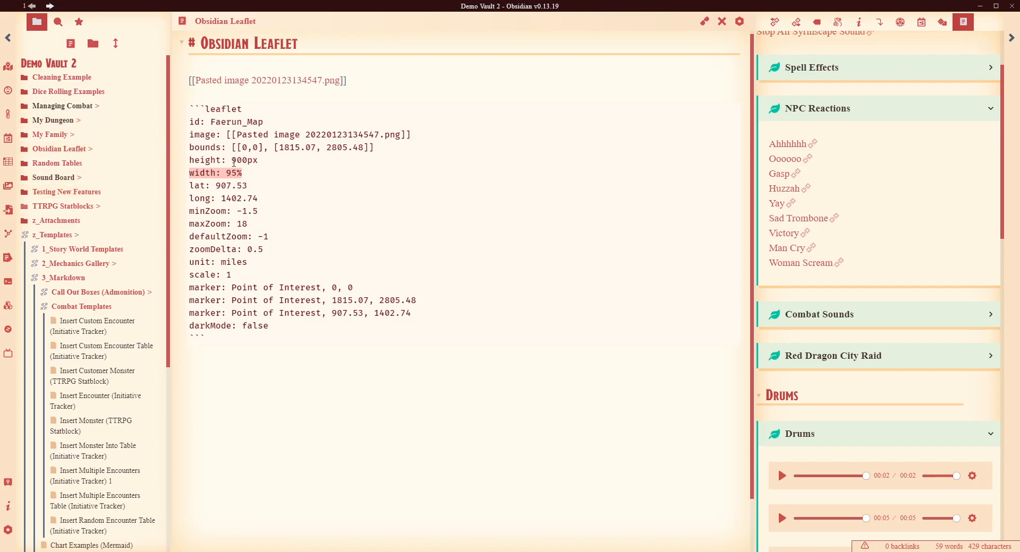
left_click(263, 176)
left_click_drag(244, 174, 173, 166)
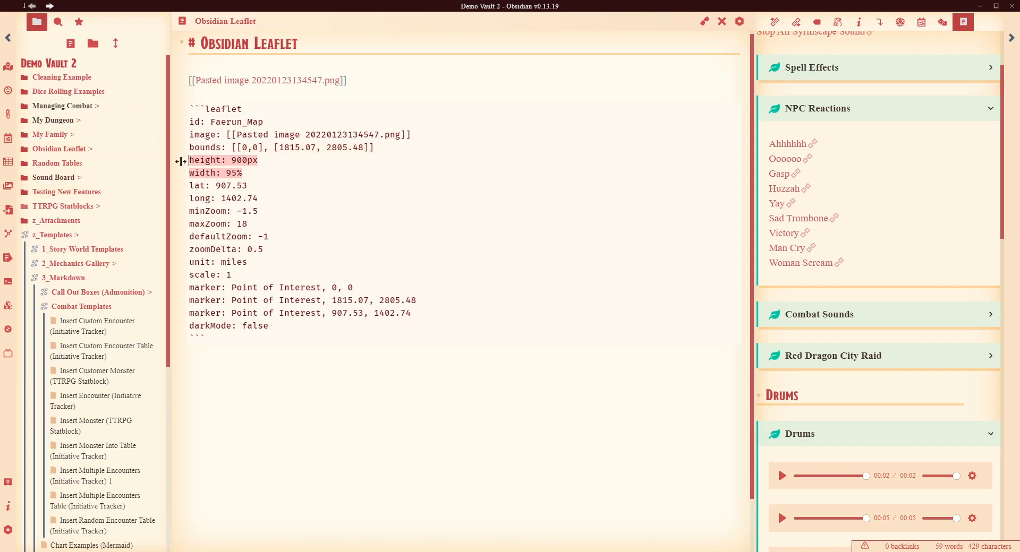
left_click_drag(401, 146, 153, 150)
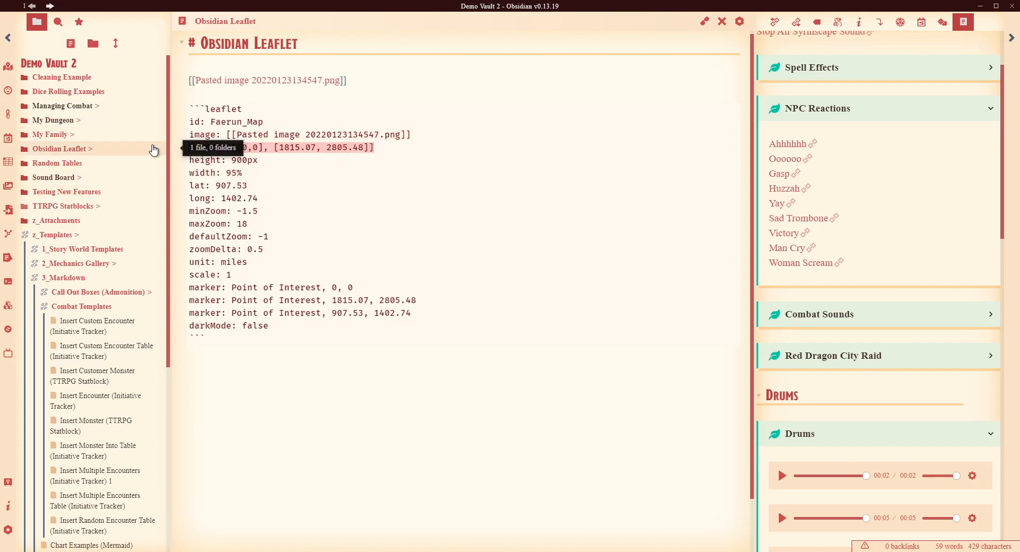
left_click_drag(280, 196, 177, 192)
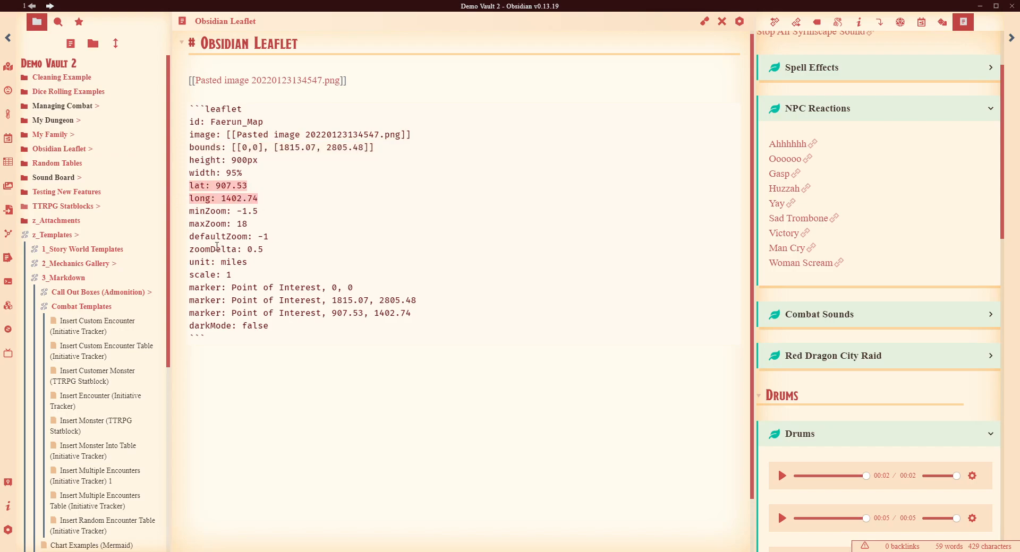
left_click_drag(187, 209, 407, 247)
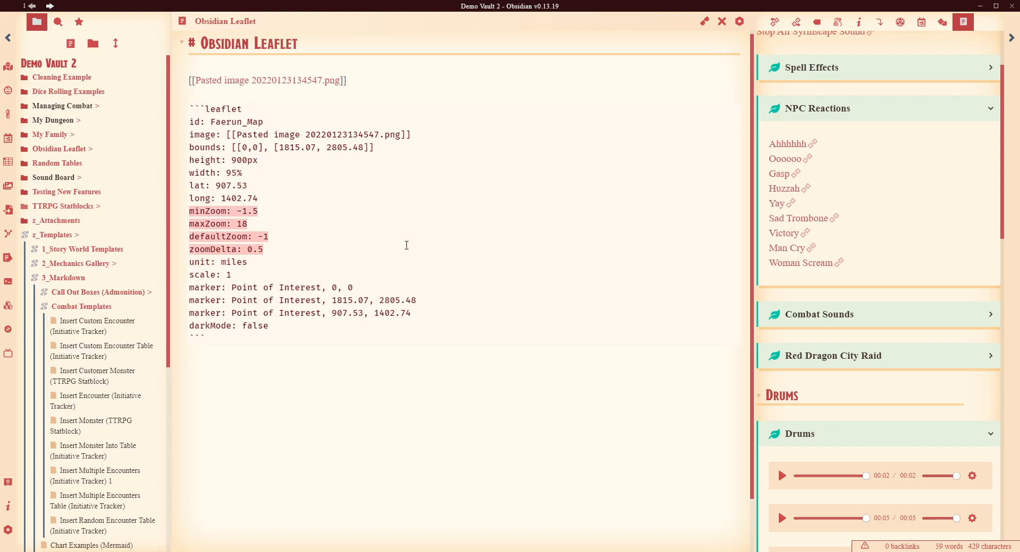
left_click_drag(254, 262, 181, 261)
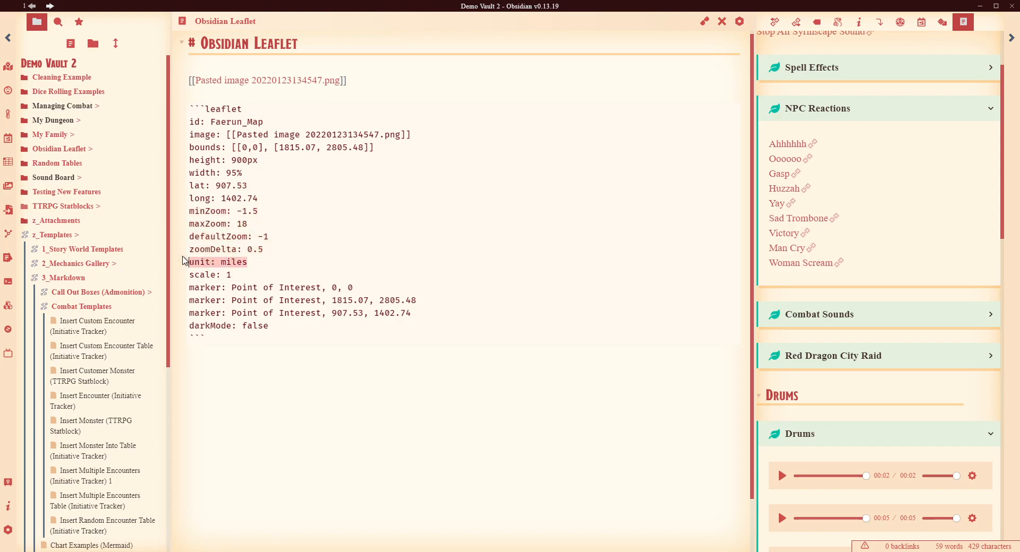
mouse_move(420, 314)
left_mouse_down()
mouse_move(387, 300)
mouse_move(137, 291)
left_mouse_up()
left_click(454, 201)
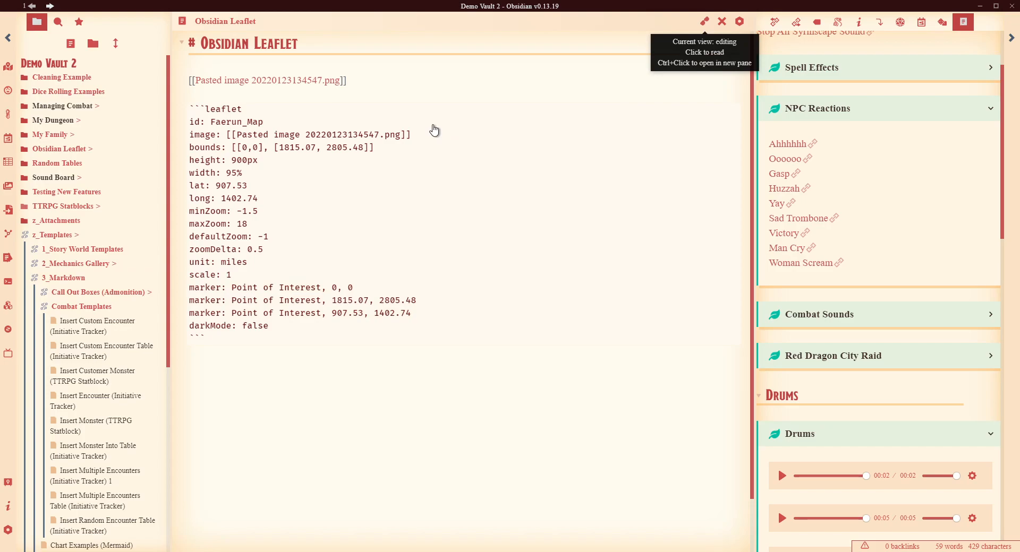
key("ctrl+e")
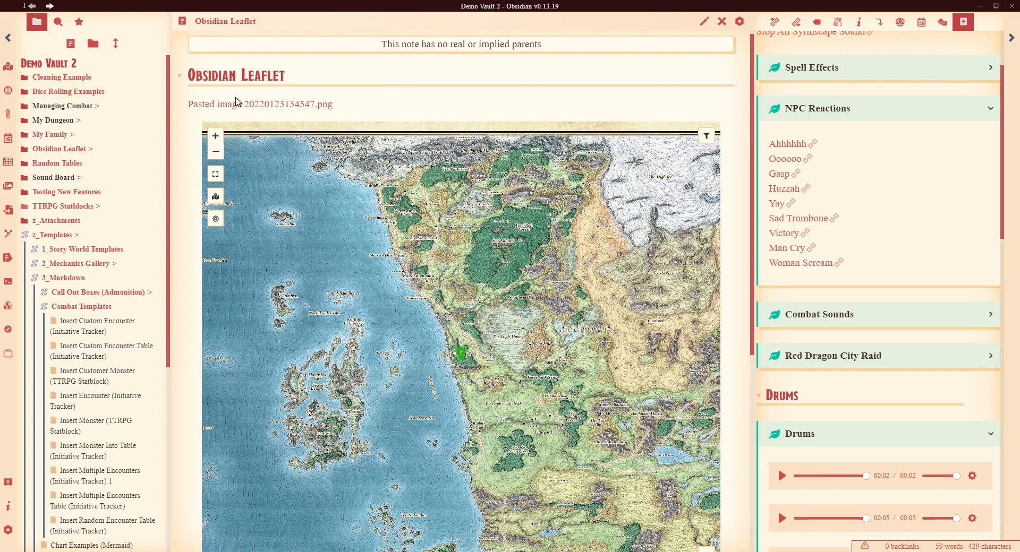
Show the linked Pasted image 20220123134547.png in the system file explorer and bring that window over the note.
mouse_move(219, 105)
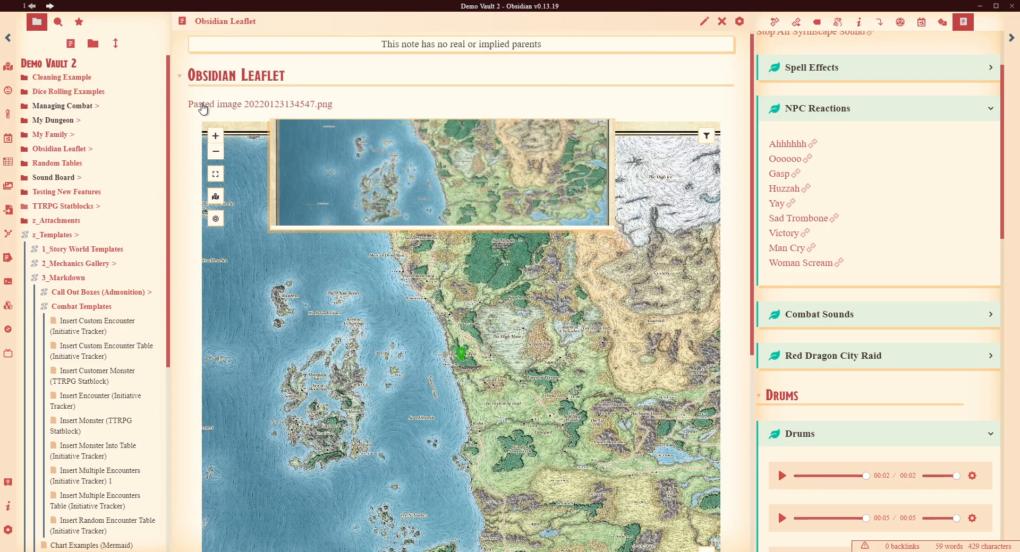
right_click(267, 108)
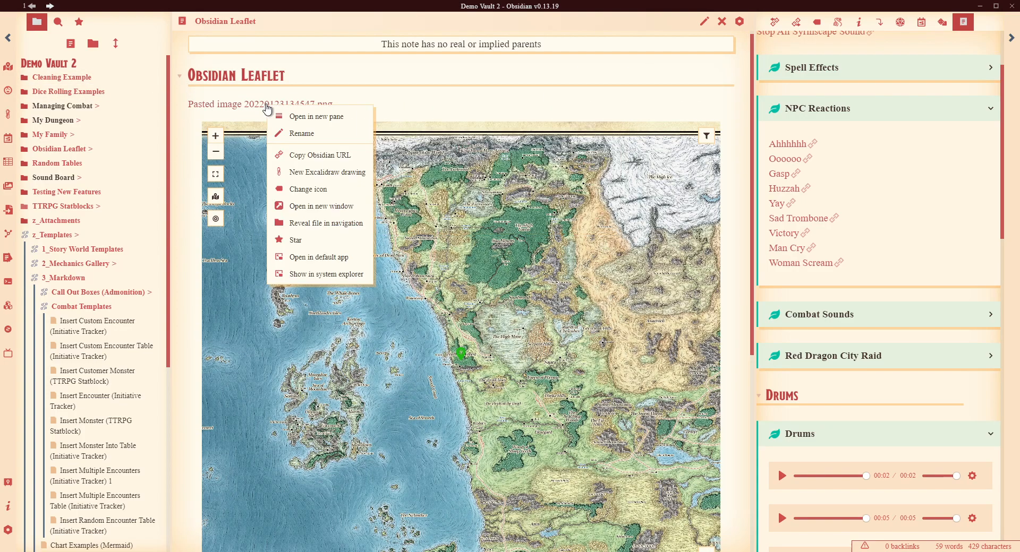
left_click(308, 275)
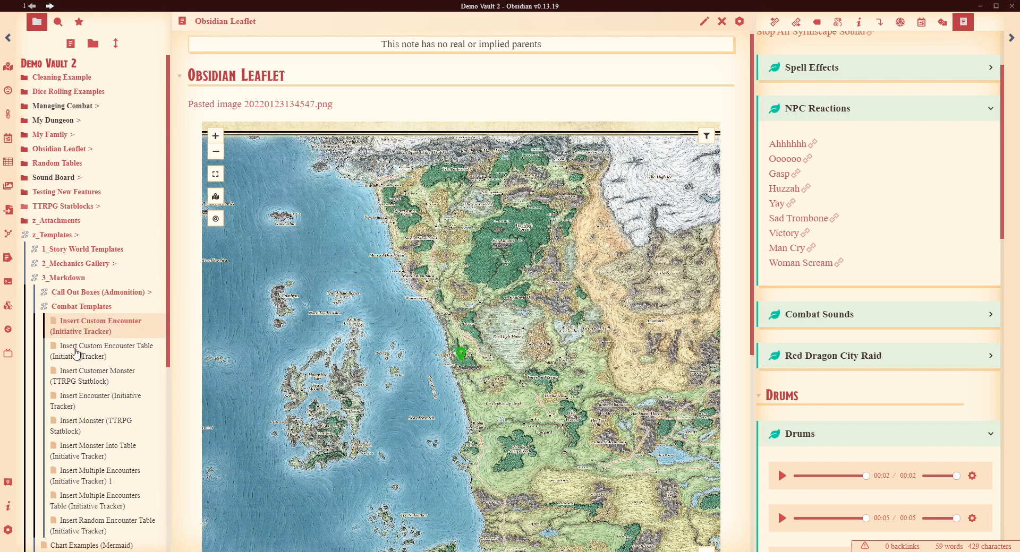
mouse_move(133, 551)
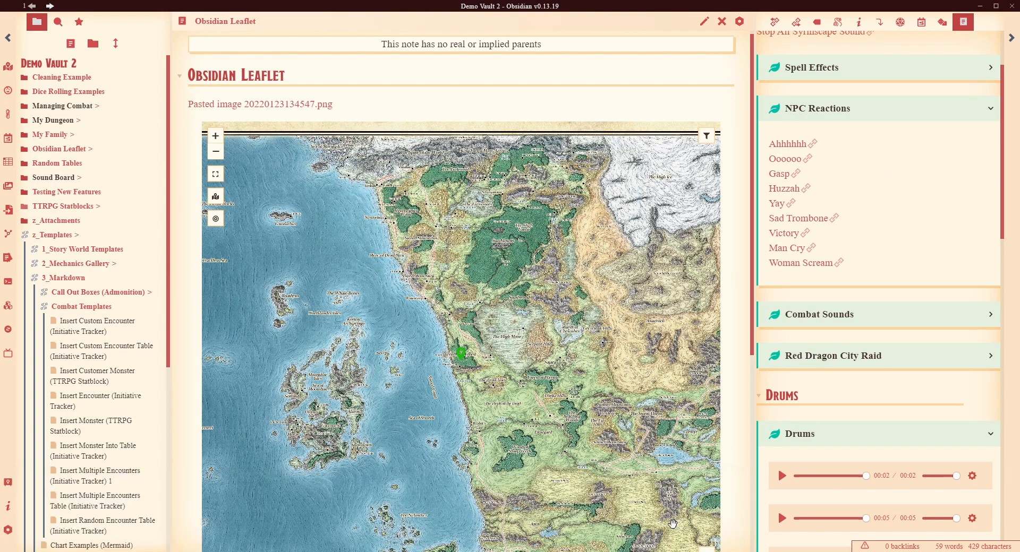
left_click_drag(1019, 201, 377, 29)
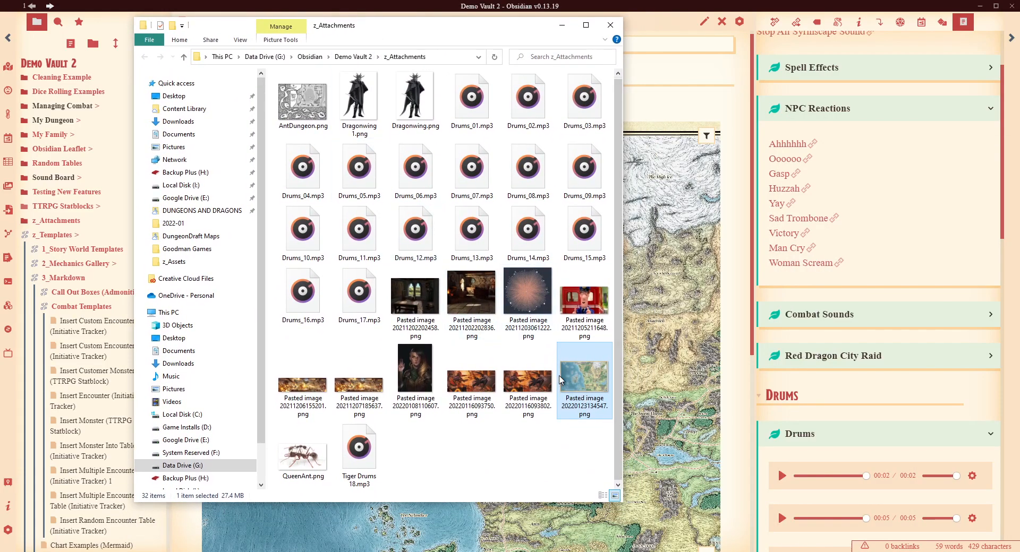
Open Pasted image 20220123134547.png from the z_Attachments folder in GNU Image Manipulation Program and minimize the file explorer.
right_click(591, 381)
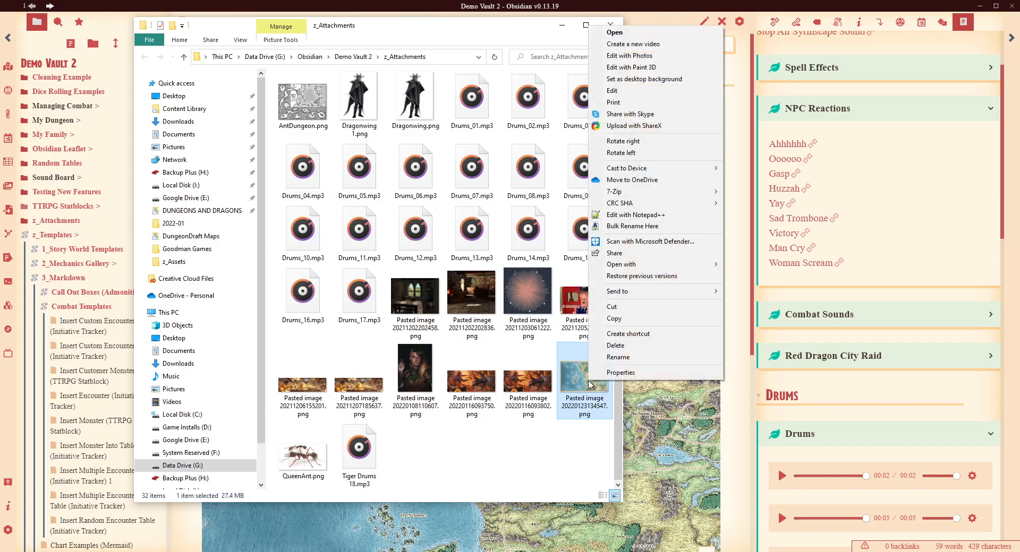
left_click(525, 463)
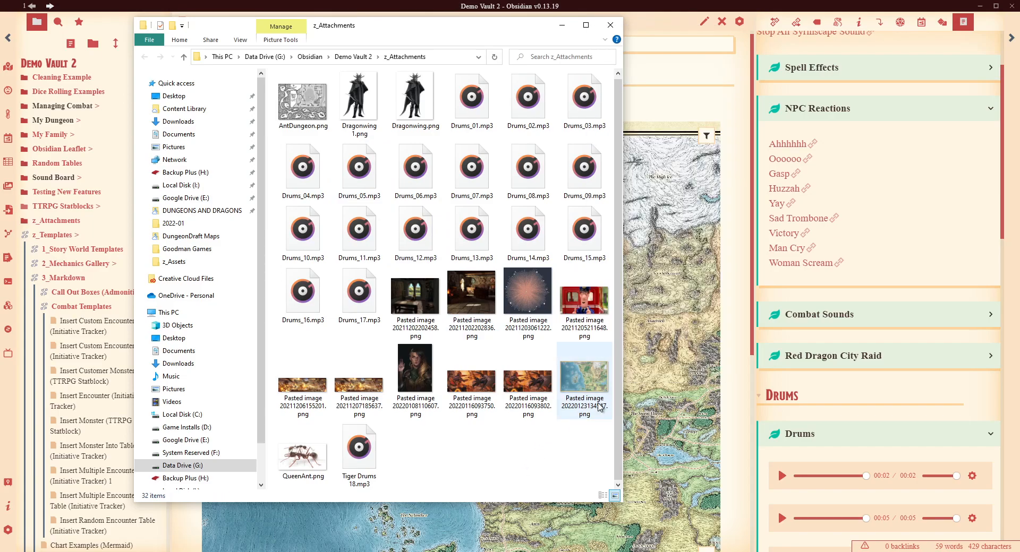
mouse_move(596, 386)
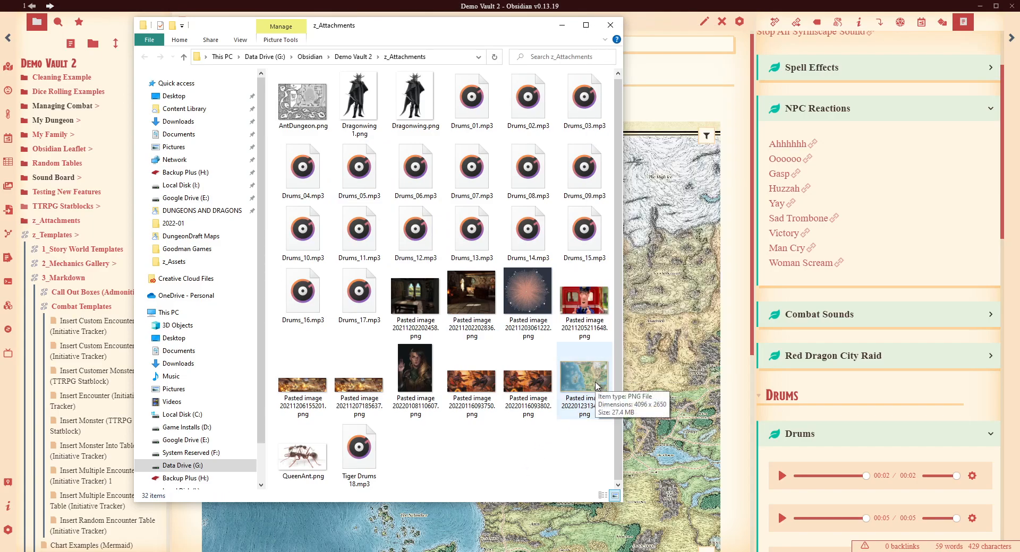
right_click(573, 374)
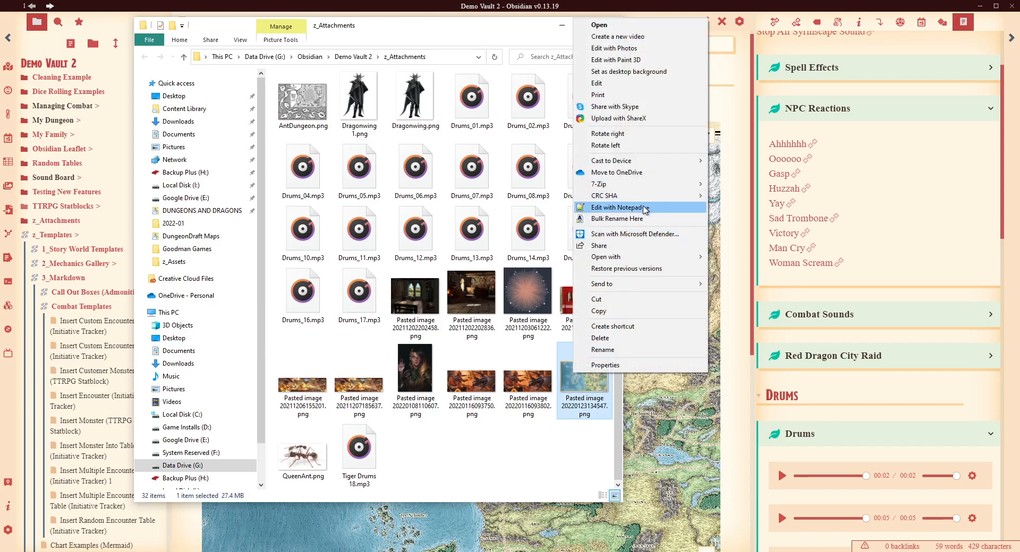
mouse_move(639, 260)
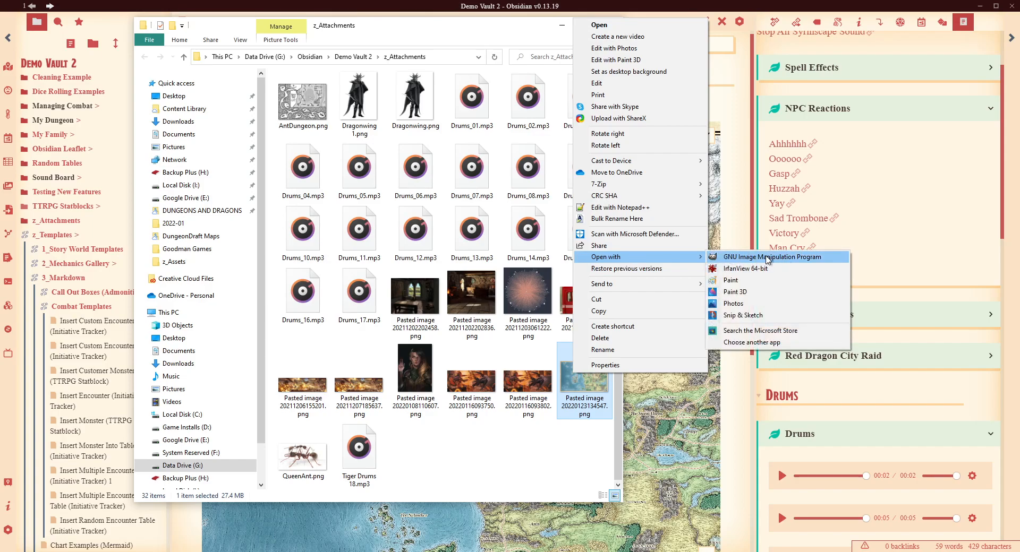
left_click(766, 259)
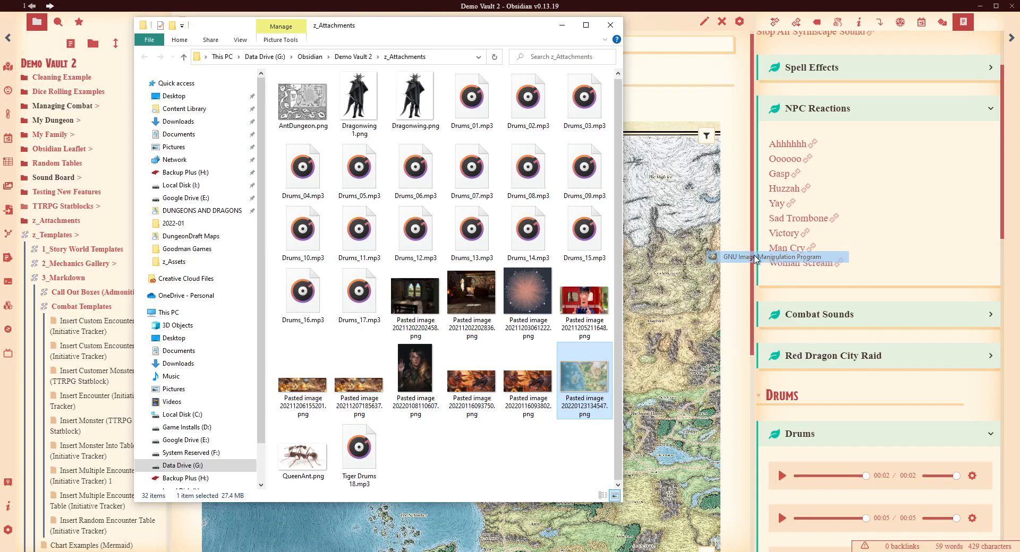
left_click(562, 29)
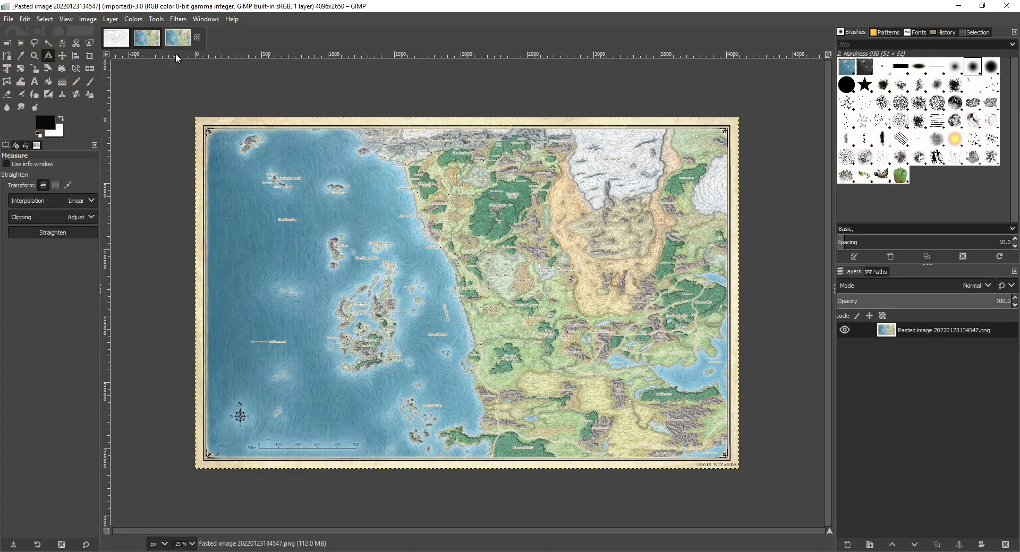
Open the image's Canvas Size settings and examine the width and height values in pixels.
left_click(112, 19)
mouse_move(83, 18)
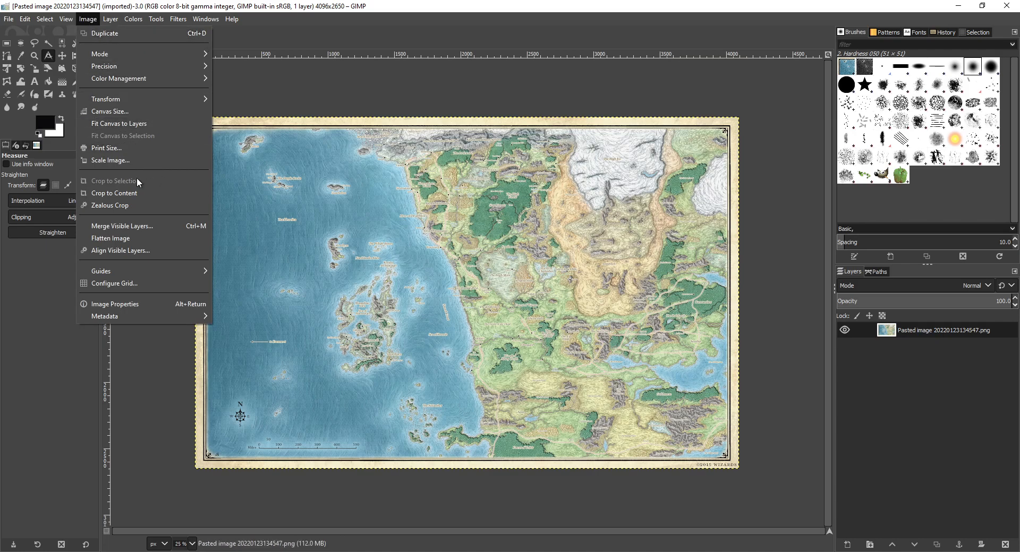
left_click(116, 112)
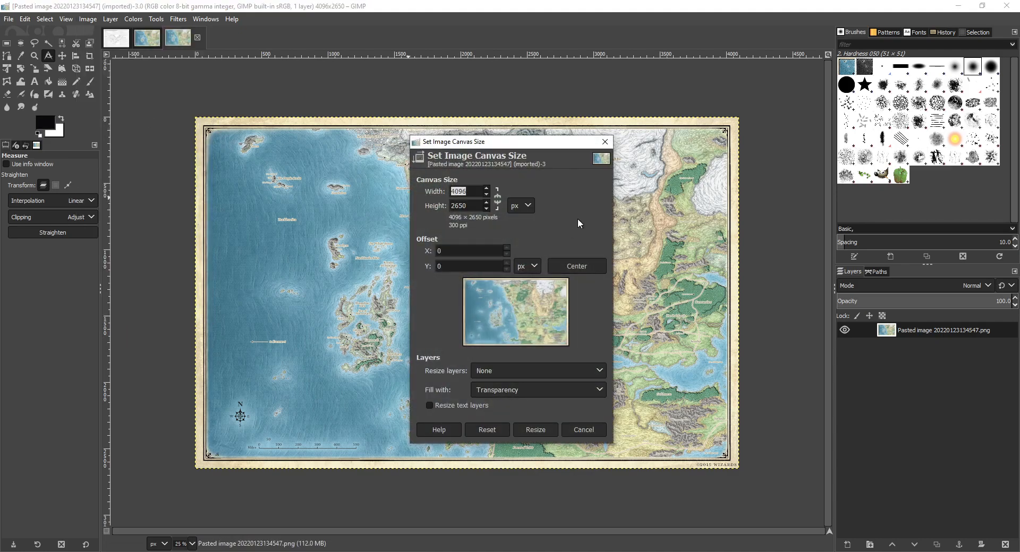
left_click(476, 189)
key("Tab")
key("shift+Tab")
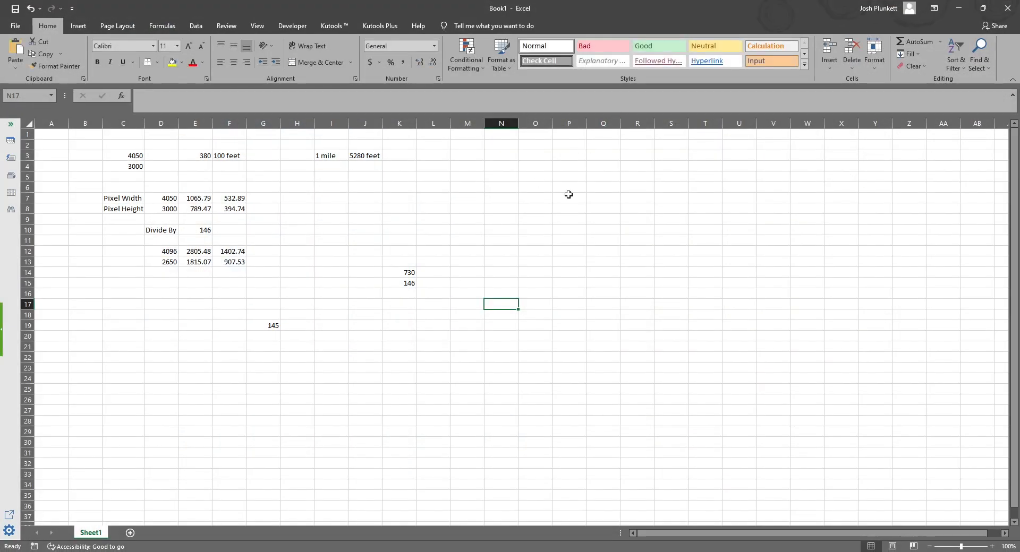
Switch to the Excel workbook, place it side by side with GIMP, and move the canvas size dialog clear of the sheet.
left_click_drag(631, 2, 1, 107)
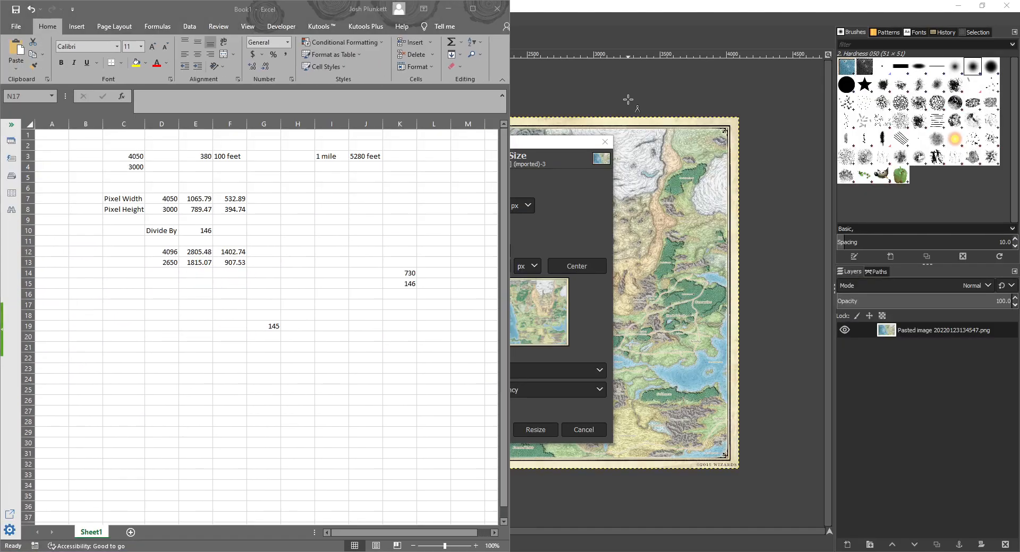
left_click(636, 88)
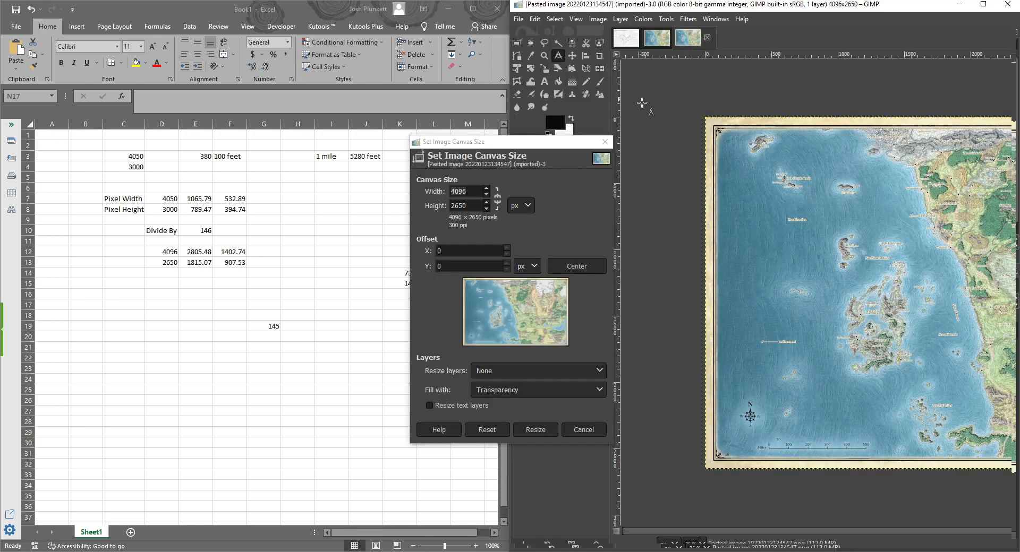
left_click_drag(503, 142, 690, 119)
left_click(256, 347)
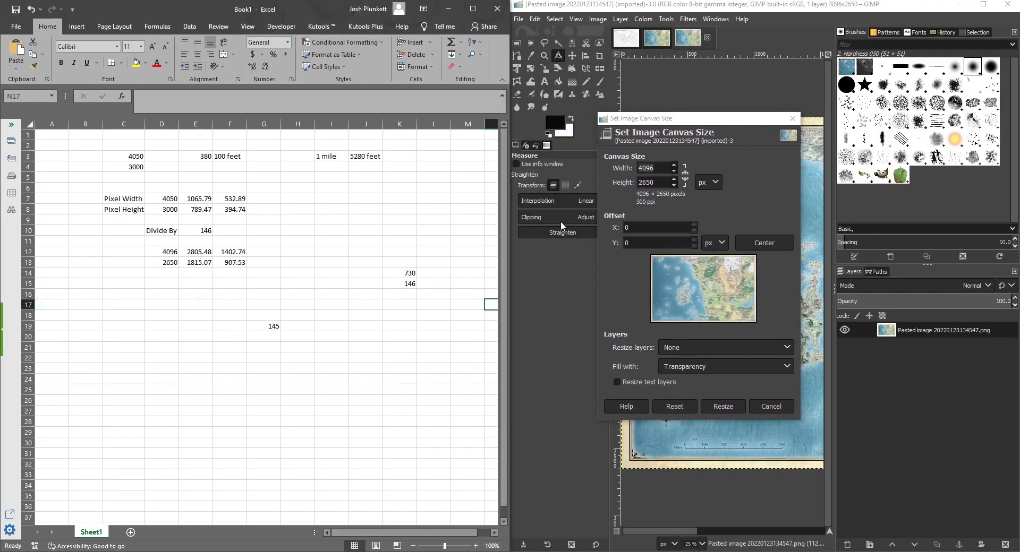
Label the two pixel dimension rows by entering Width in C12 and Height in C13.
left_click(139, 252)
type("Width")
key("Return")
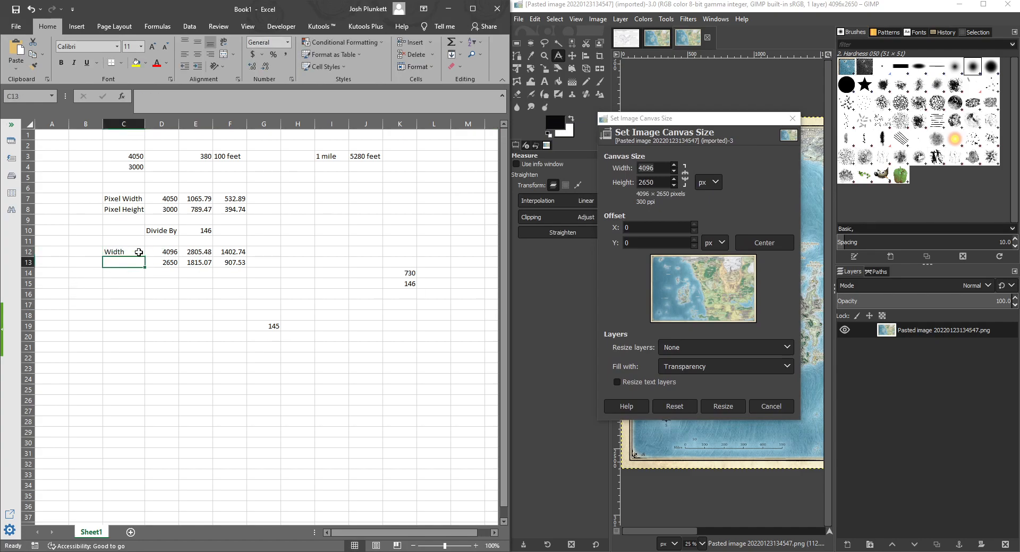
type("ei")
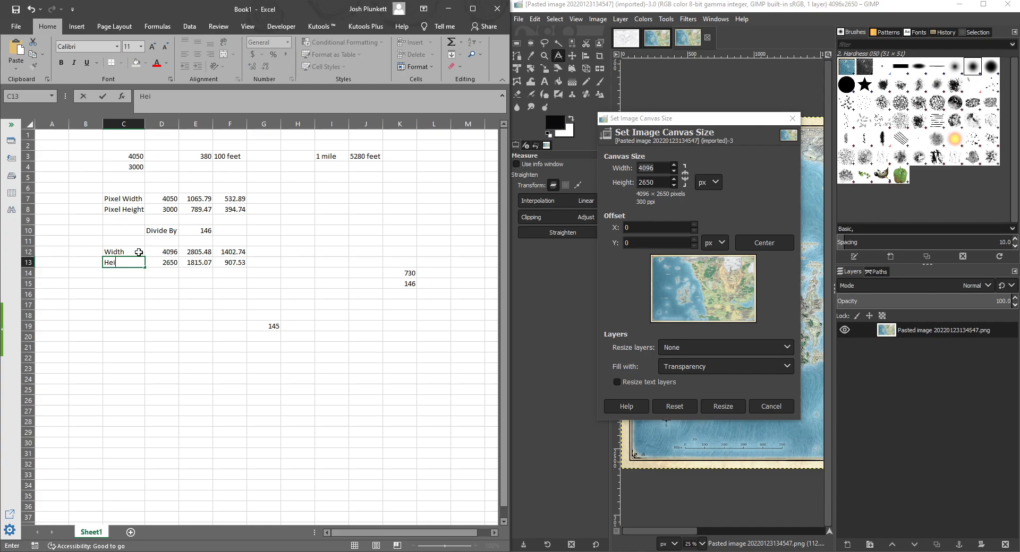
key("Return")
key("Up")
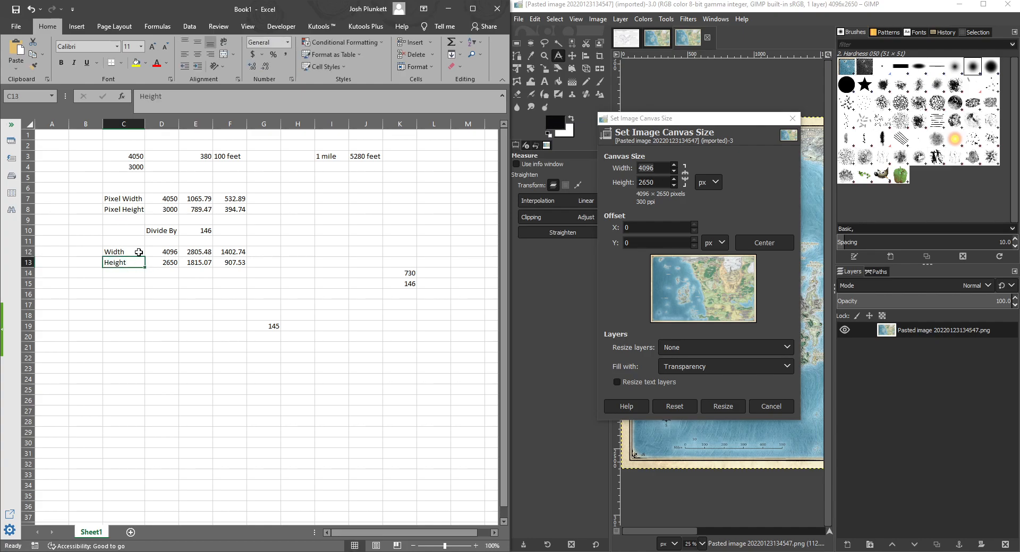
Compare the pixel dimensions in D12:D13 with the canvas size and inspect the conversion formula in E12.
key("Up")
key("Right")
key("shift+Down")
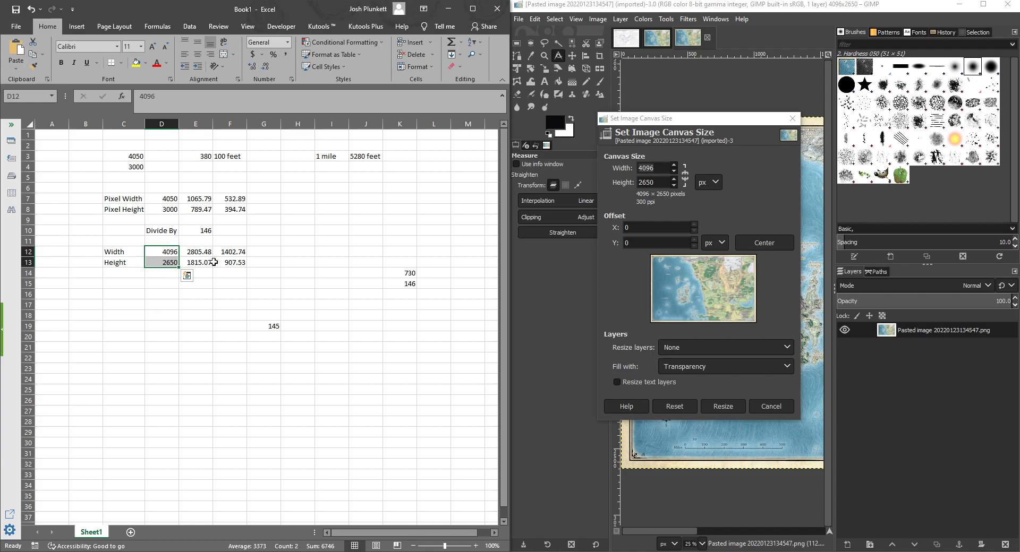
left_click_drag(174, 334, 174, 326)
left_click(195, 250)
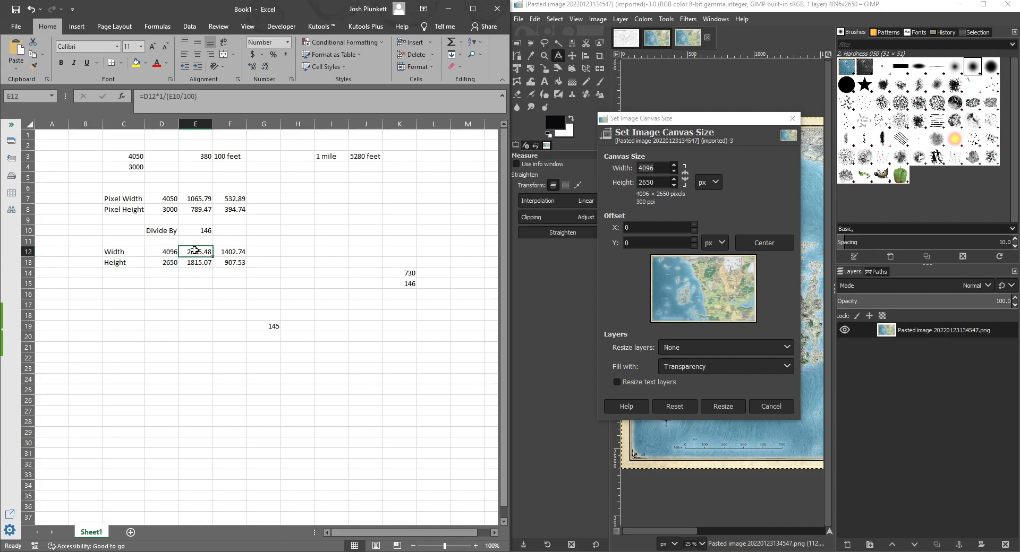
left_click(161, 261)
left_click_drag(162, 252, 162, 263)
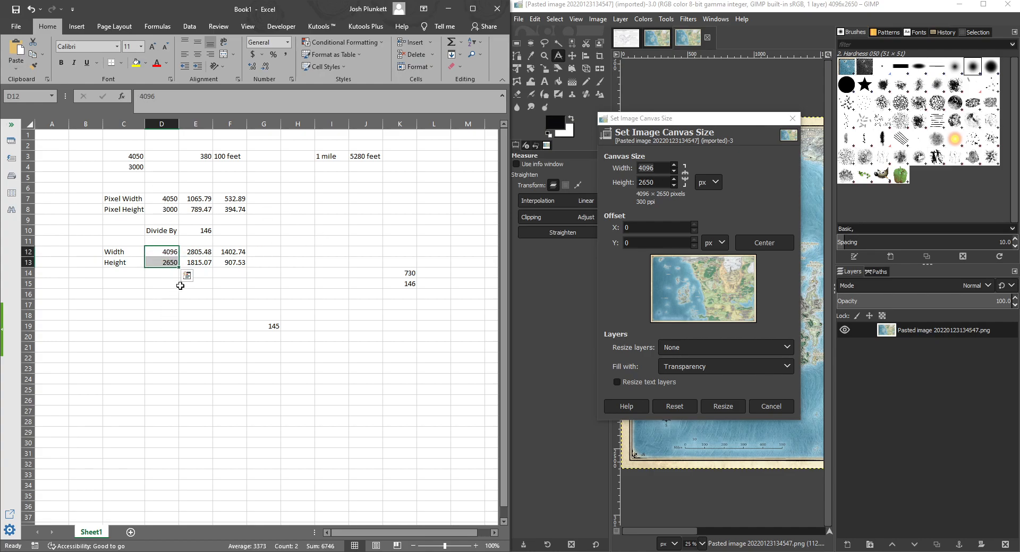
Close the canvas size dialog without resizing and maximize the GIMP window.
left_click(793, 119)
left_click_drag(722, 6, 357, 76)
double_click(357, 74)
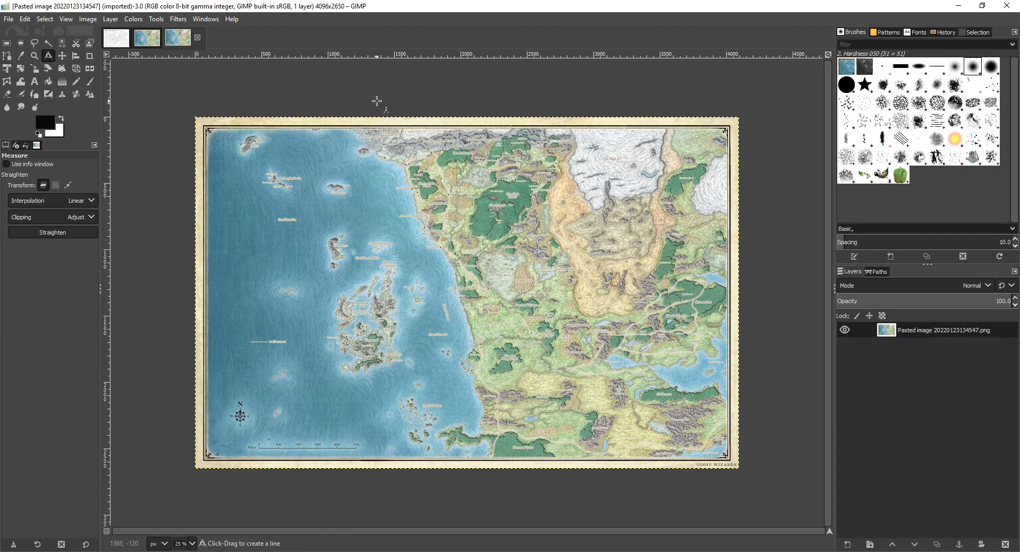
Measure the map's scale bar in pixels from 0 to 100 miles and across the full 0 to 500 miles.
scroll(344, 342, "up", 3)
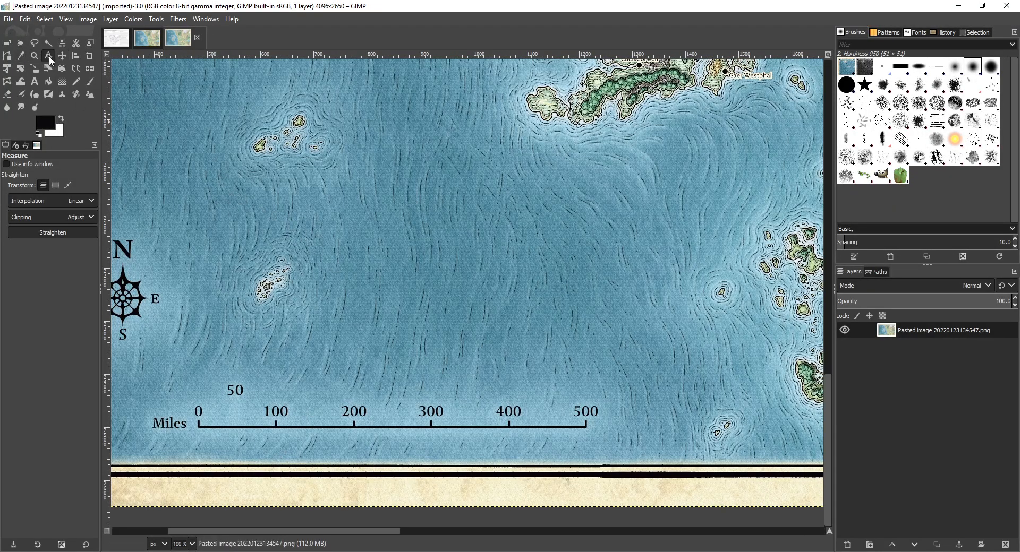
scroll(562, 170, "down", 2)
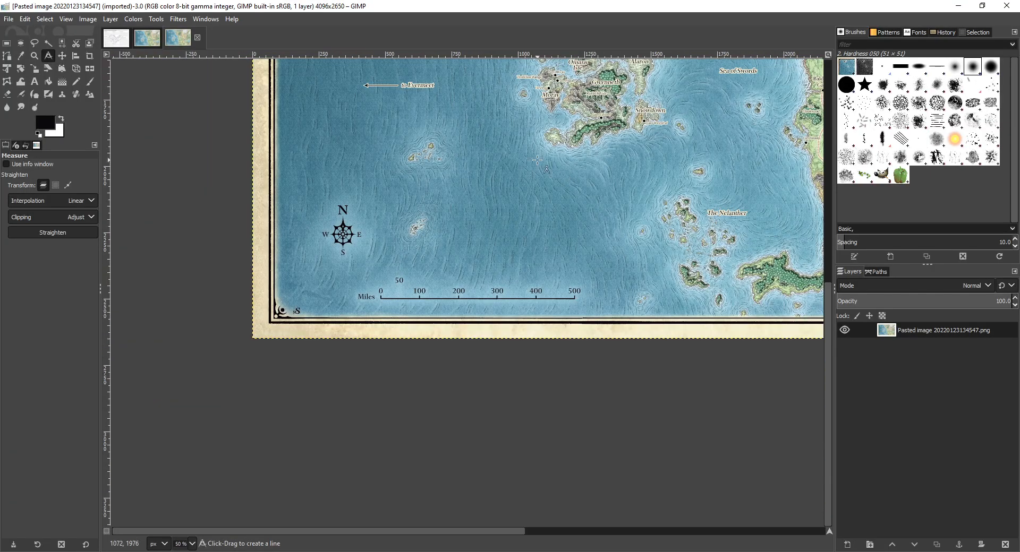
scroll(535, 160, "up", 2)
scroll(539, 164, "down", 3)
scroll(546, 168, "up", 6)
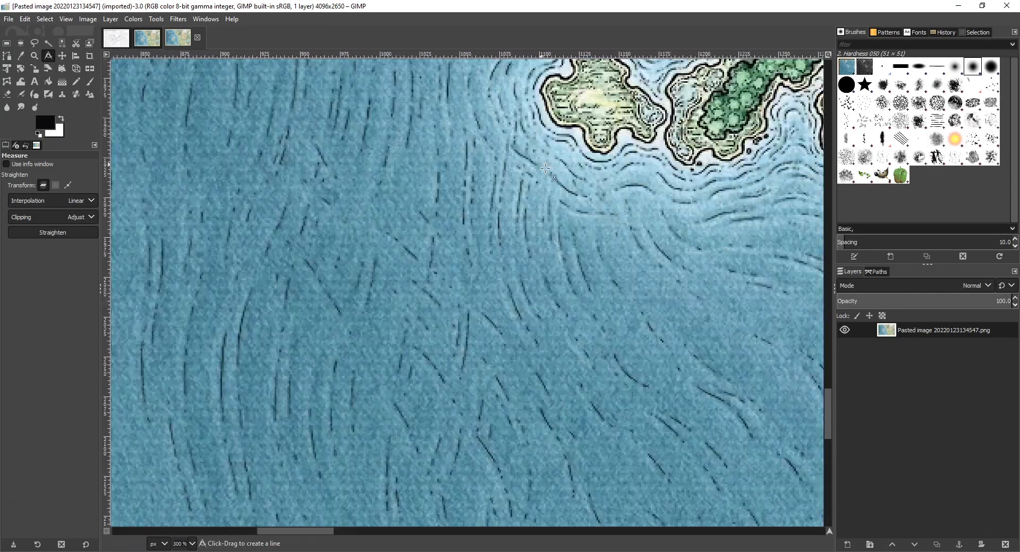
scroll(462, 314, "down", 4)
scroll(462, 313, "up", 2)
scroll(462, 314, "down", 1)
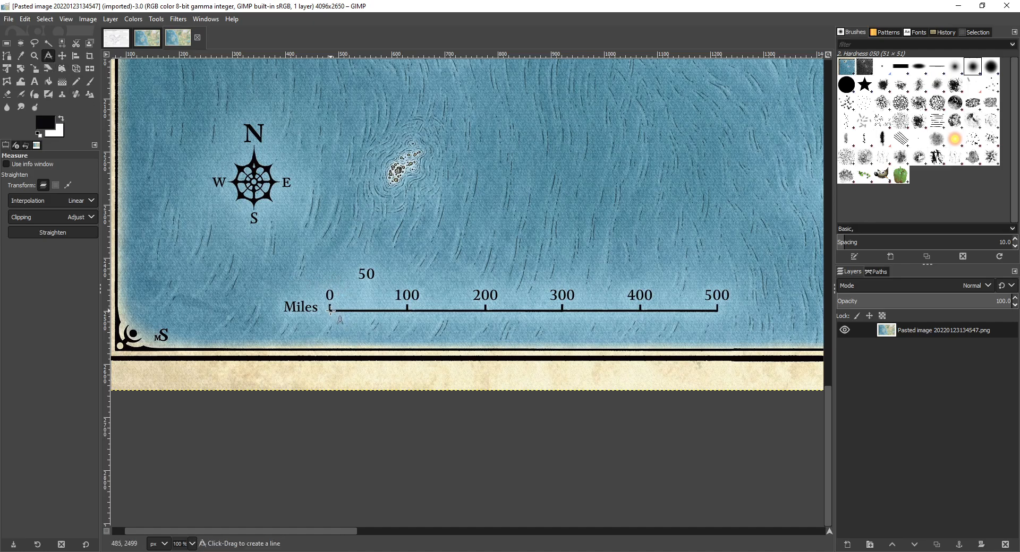
left_click_drag(330, 310, 406, 309)
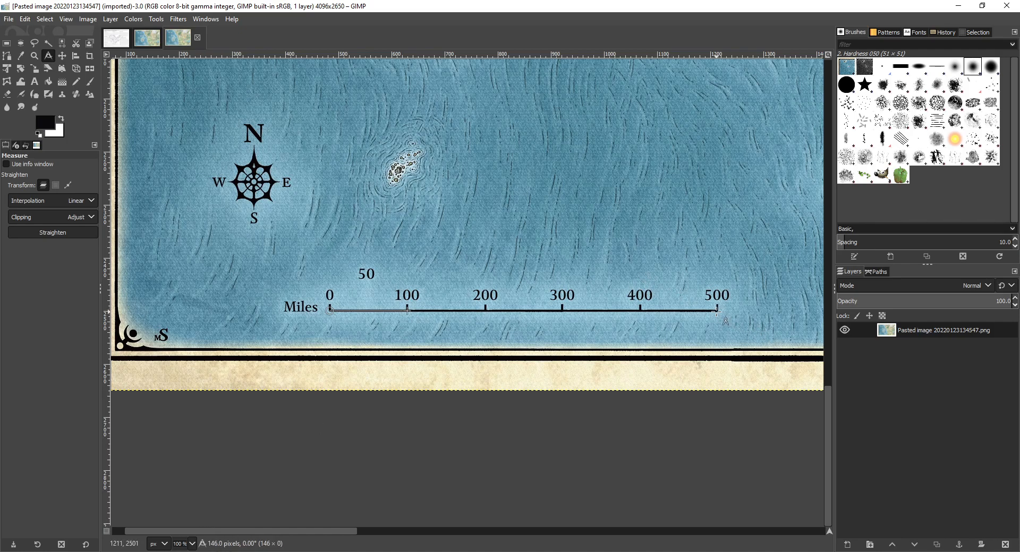
left_click_drag(717, 310, 330, 310)
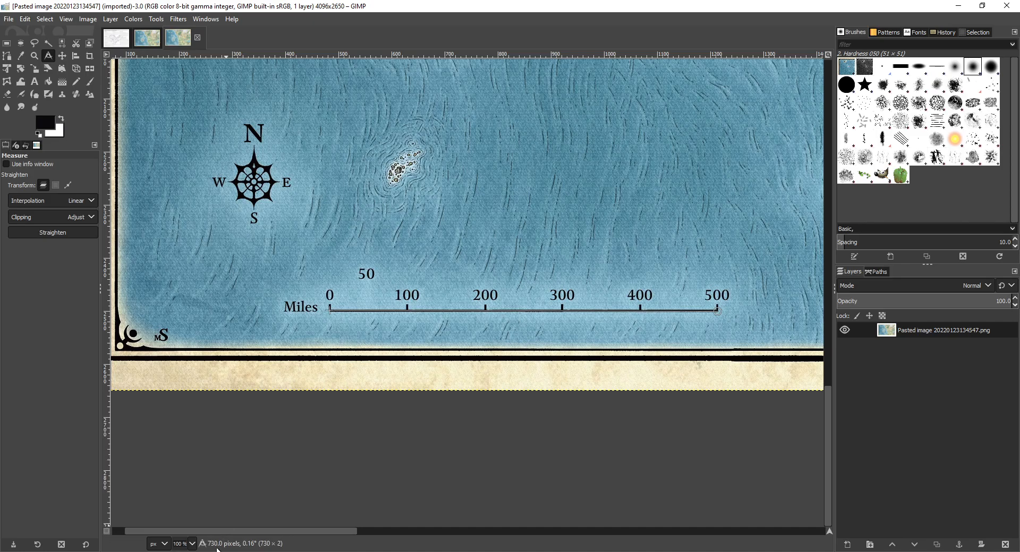
In the Excel sheet, enter the label Distance Max in J14 beside the scale length and fit column J to its contents.
left_click(372, 551)
left_click_drag(437, 304, 434, 295)
left_click(406, 272)
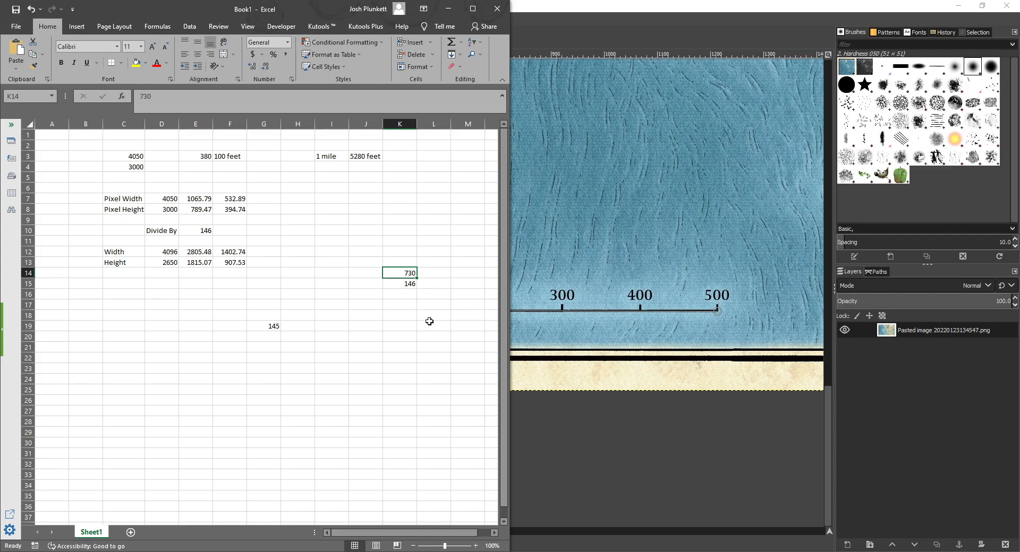
key("Left")
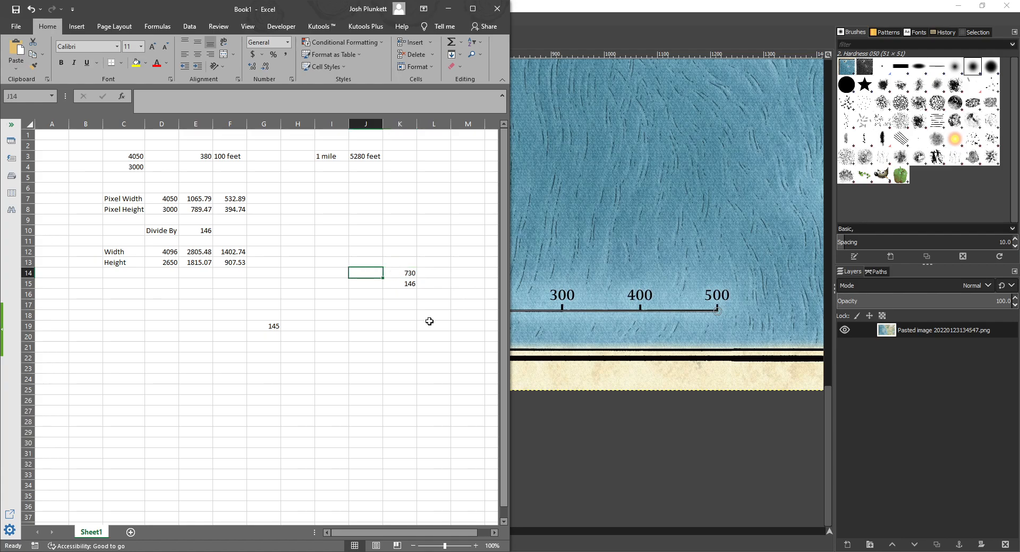
type("Di")
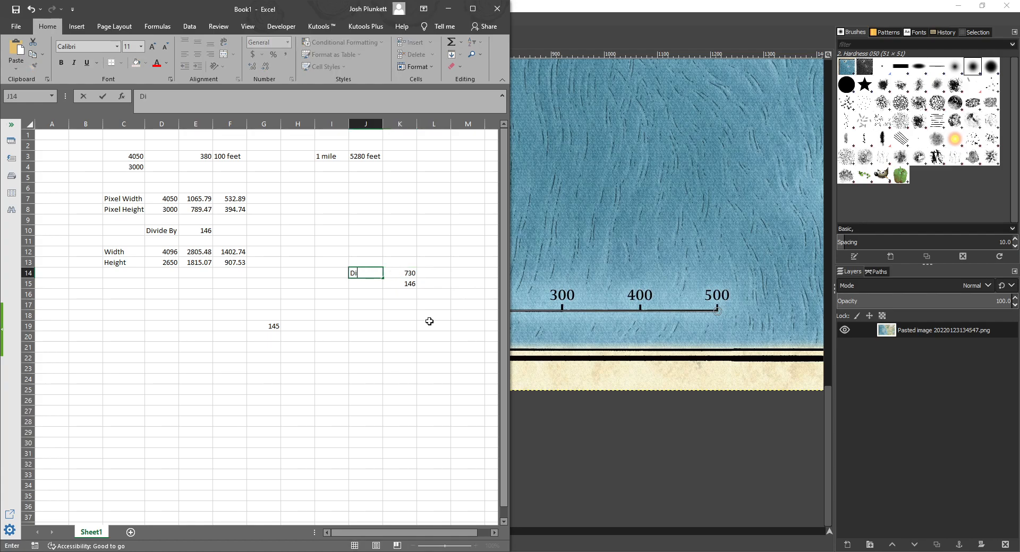
type("stance Miles")
key("Return")
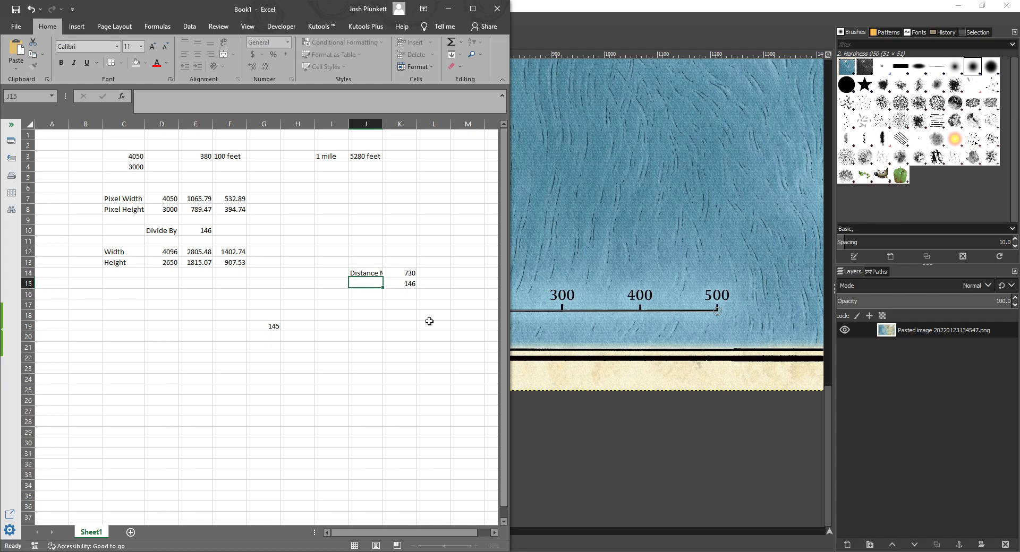
double_click(388, 123)
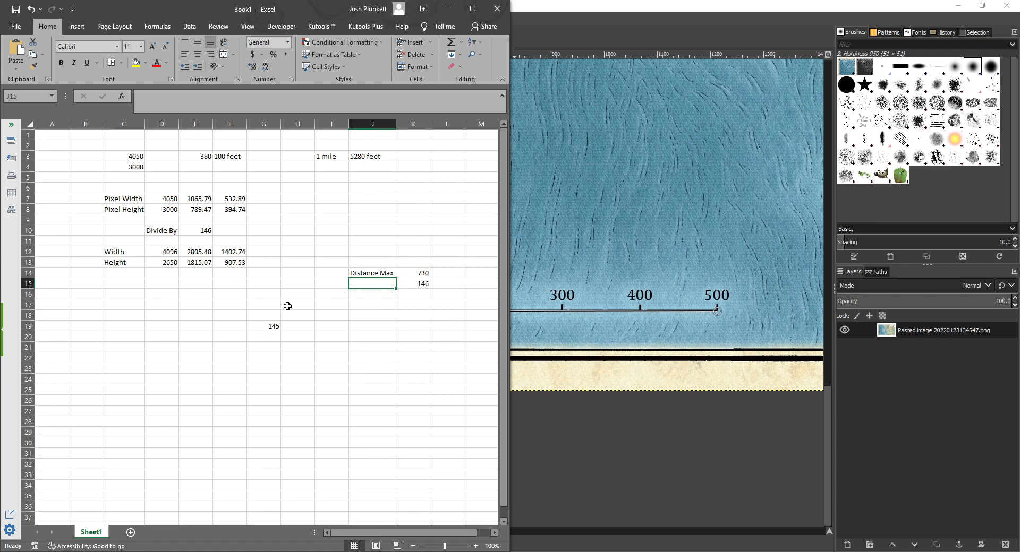
Check the scale bar in GIMP again, and inspect the formula in K15 that divides the maximum distance.
left_click(428, 282)
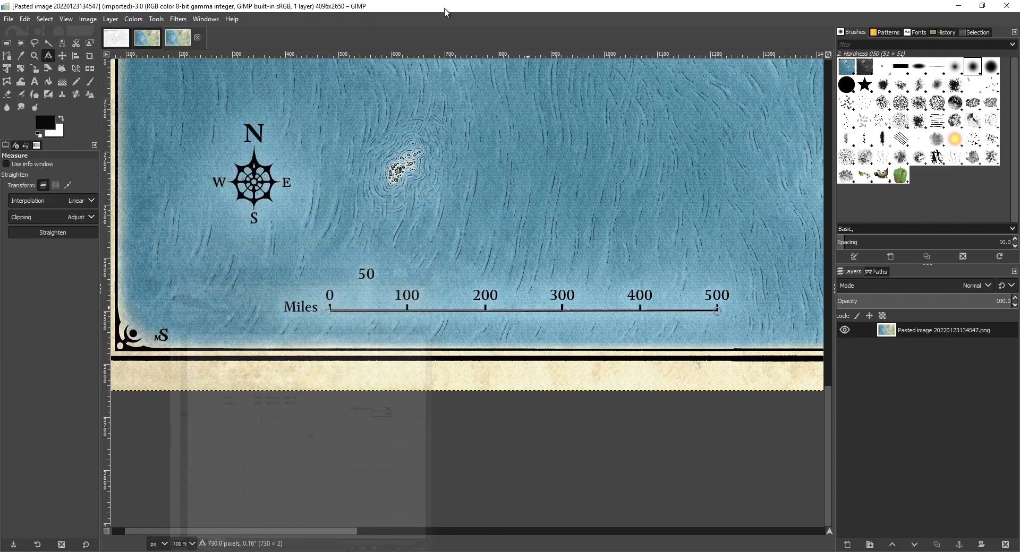
left_click(447, 10)
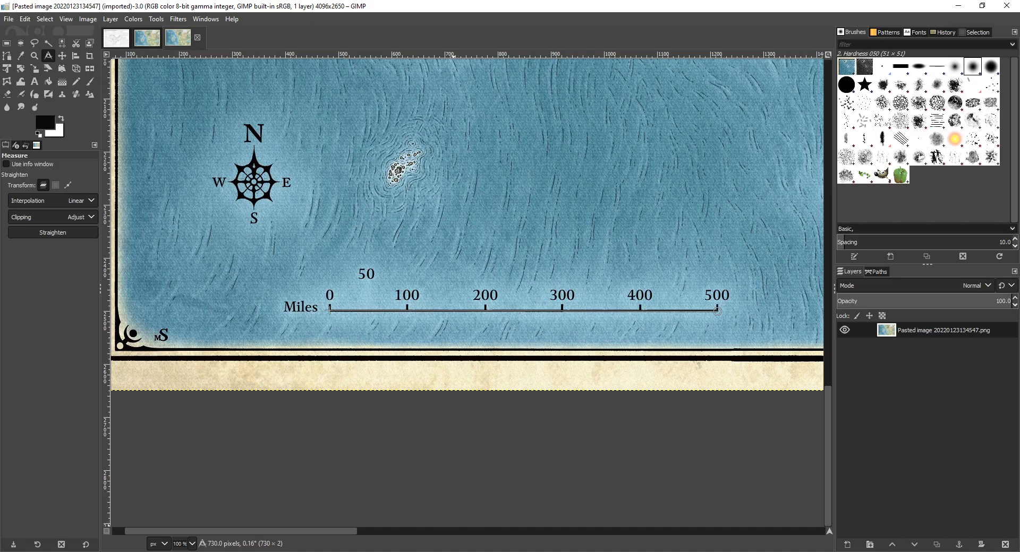
key("alt+Tab")
left_click(409, 284)
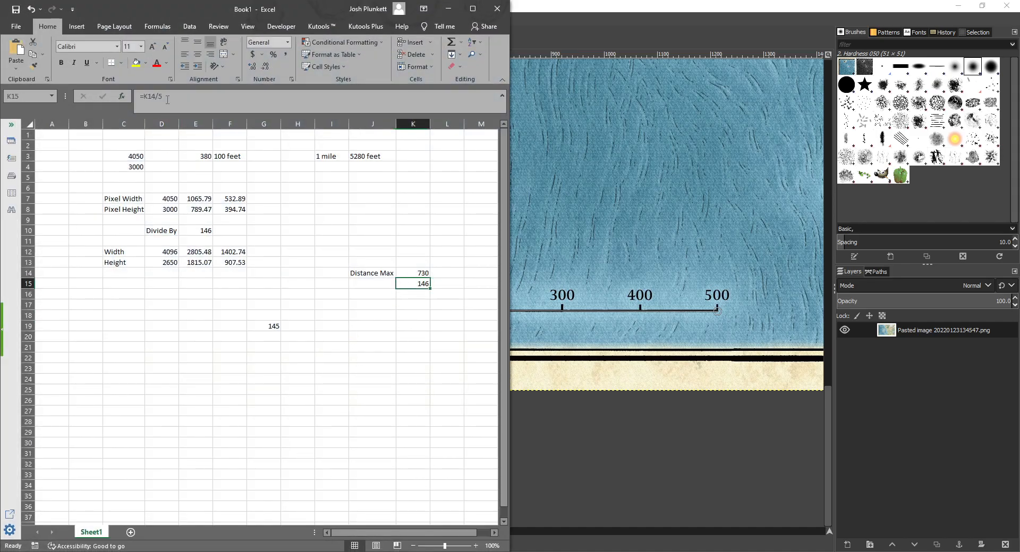
left_click(178, 96)
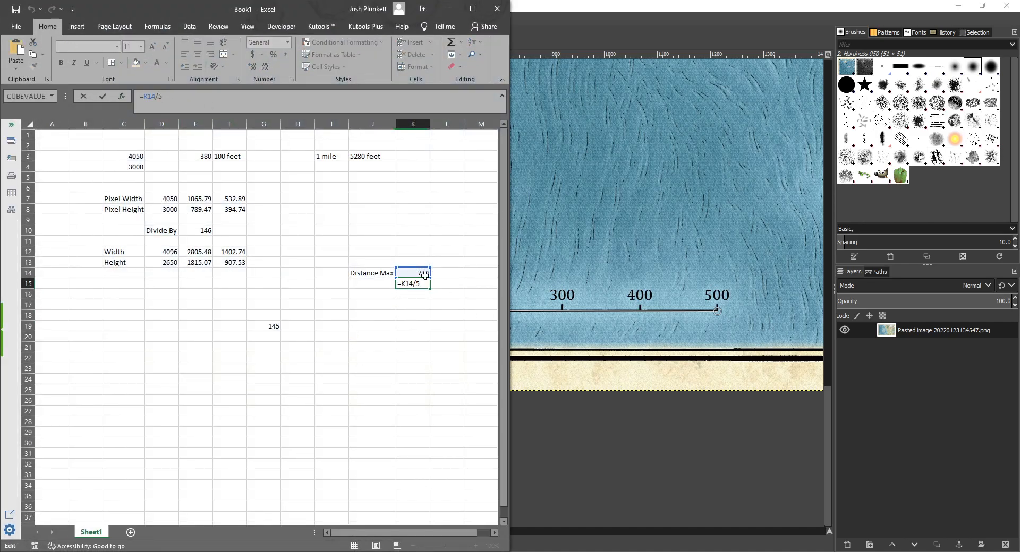
left_click(417, 339)
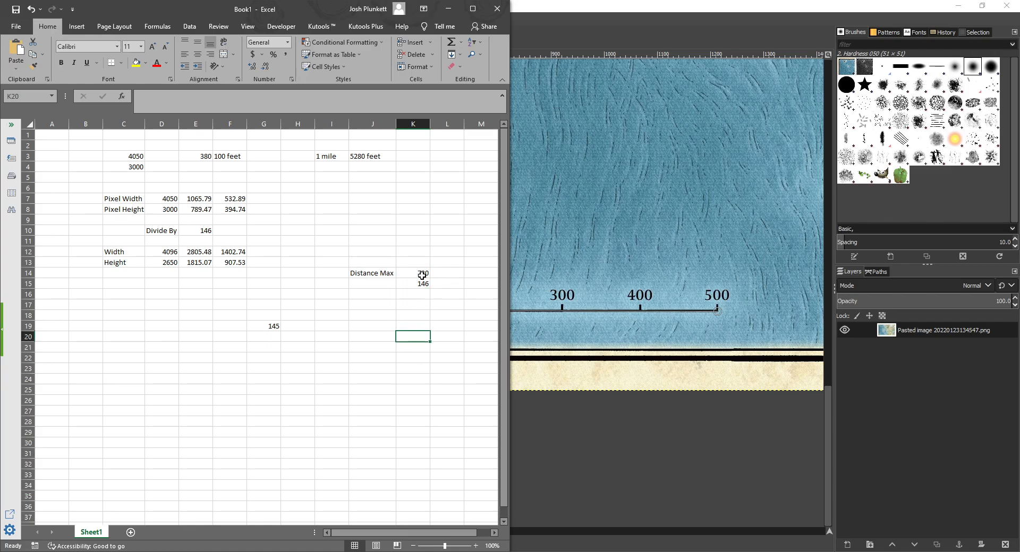
Return to GIMP and measure the scale bar's 0 to 100, 200 to 300 and 0 to 500 mile spans for comparison.
left_click(448, 8)
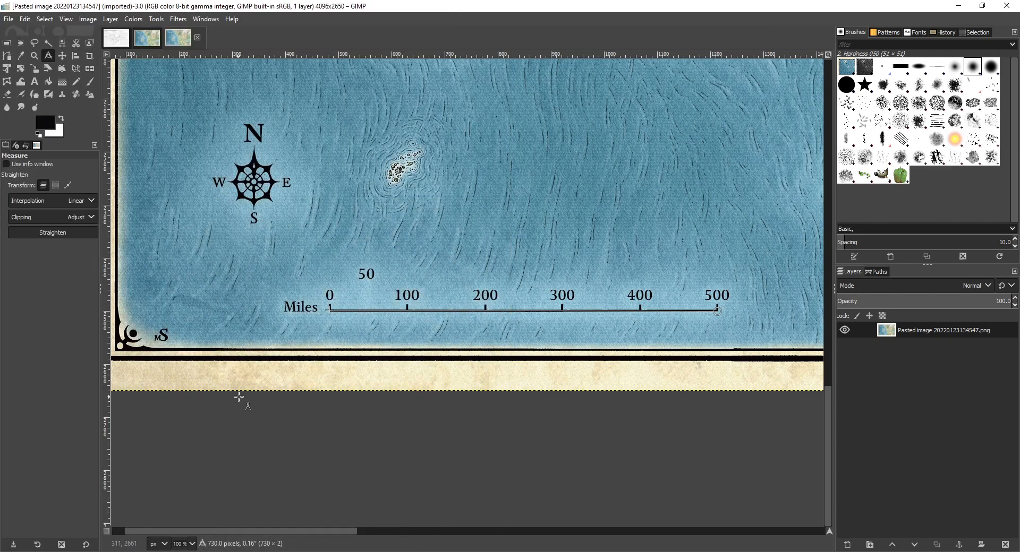
left_click_drag(330, 304, 407, 305)
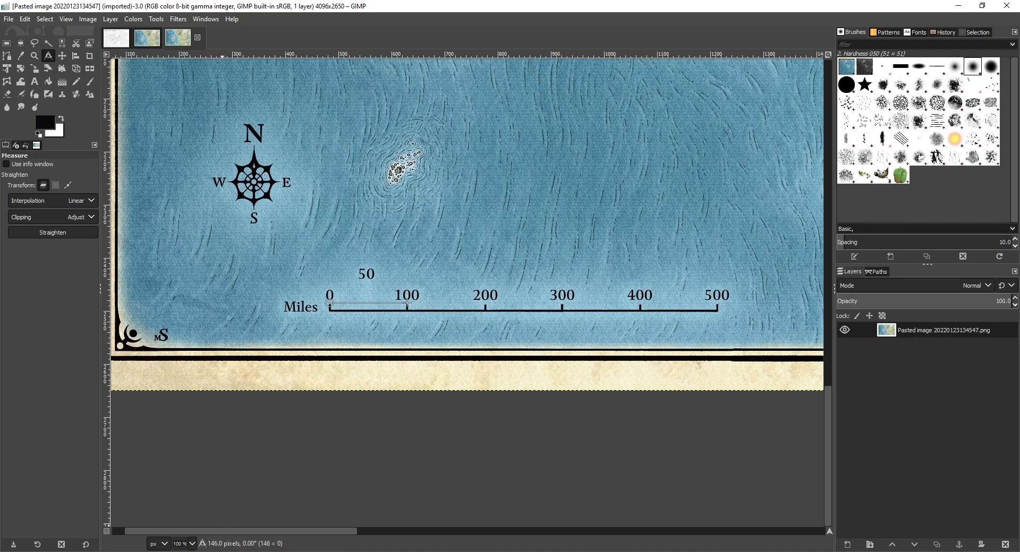
left_click(485, 301)
left_click_drag(485, 300, 562, 301)
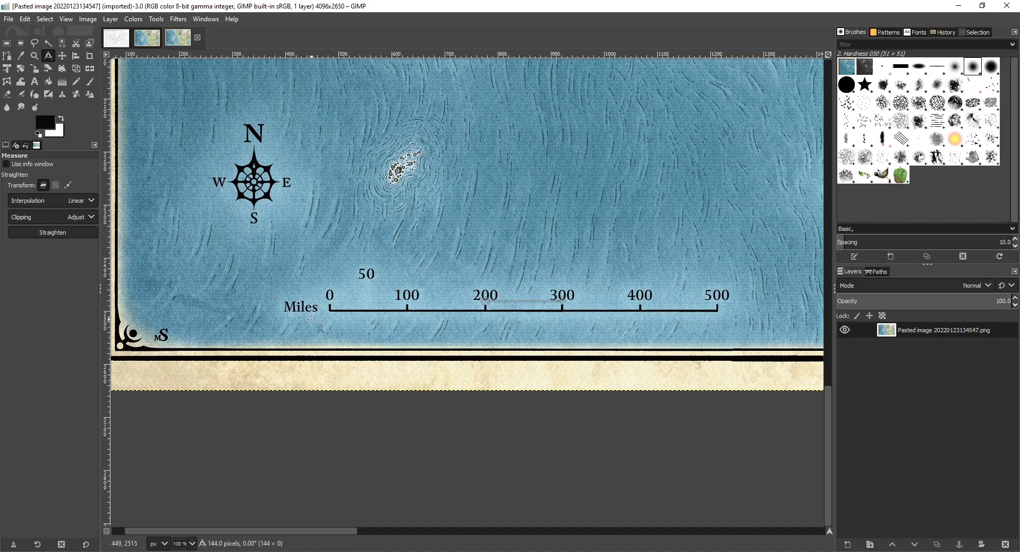
left_click_drag(329, 309, 717, 308)
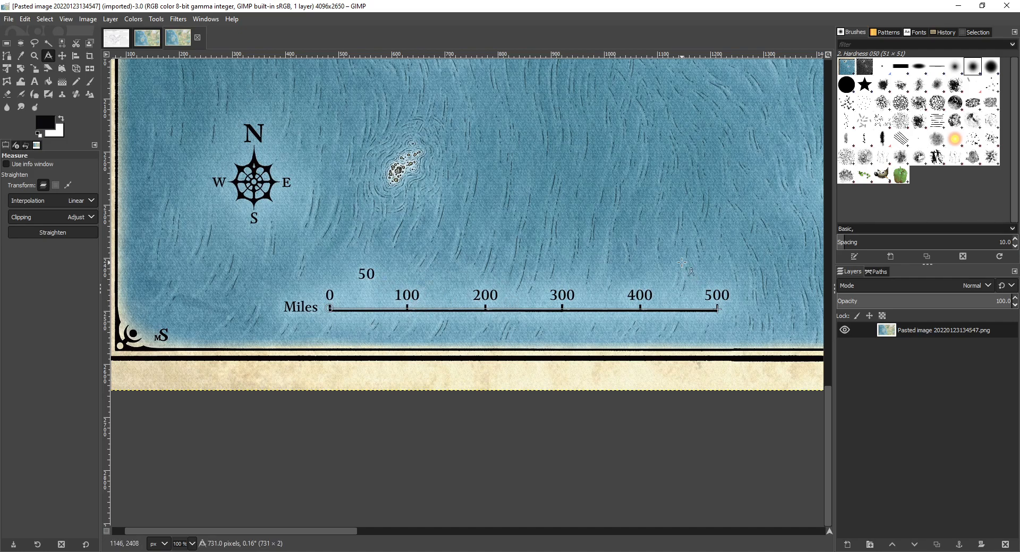
Minimize GIMP, bring the Excel sheet over the Obsidian note, and select K15 to view its formula.
left_click(958, 6)
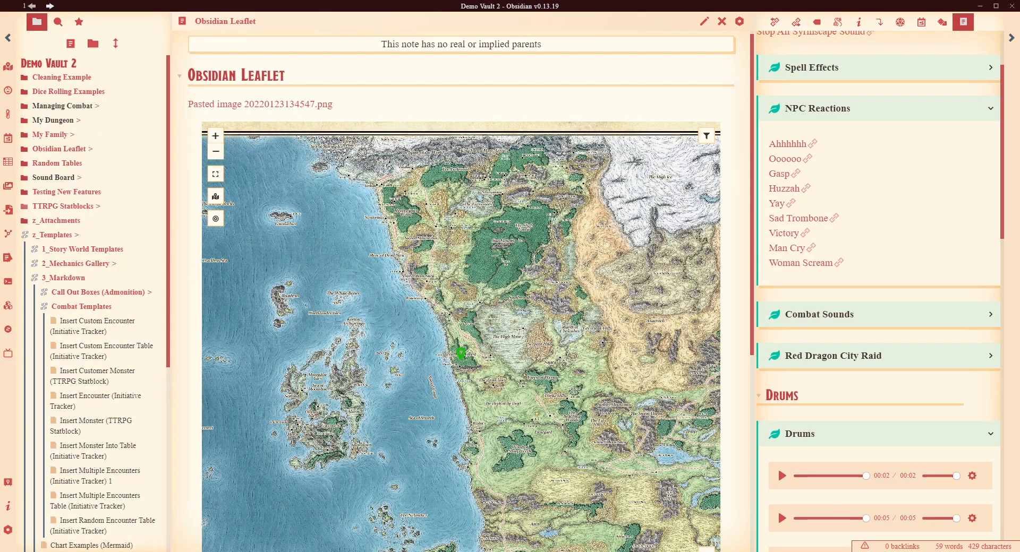
key("alt+Tab")
left_click(399, 284)
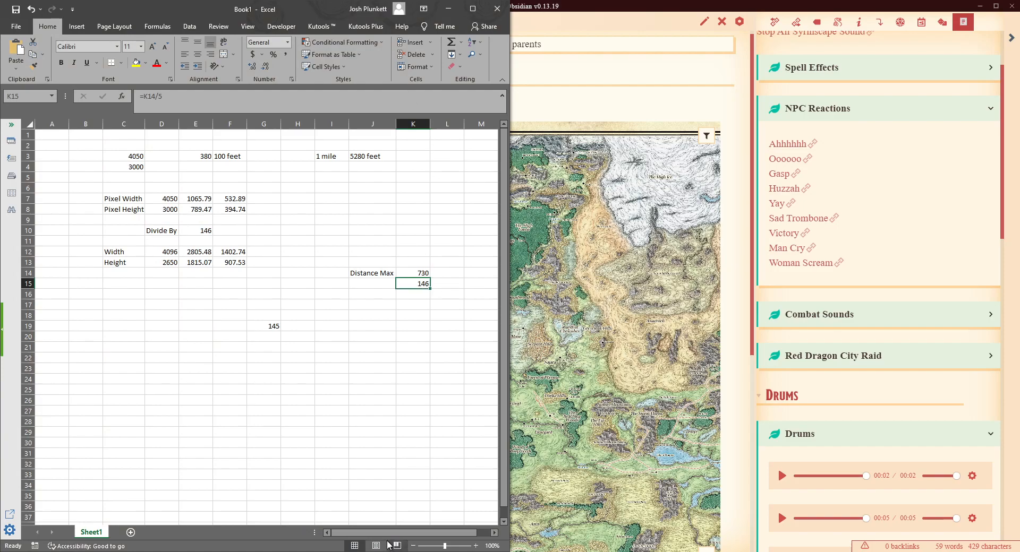
Glance at the scale bar in GIMP, return to Excel and label J15 as 100 Miles beside the divided value.
key("alt+Tab")
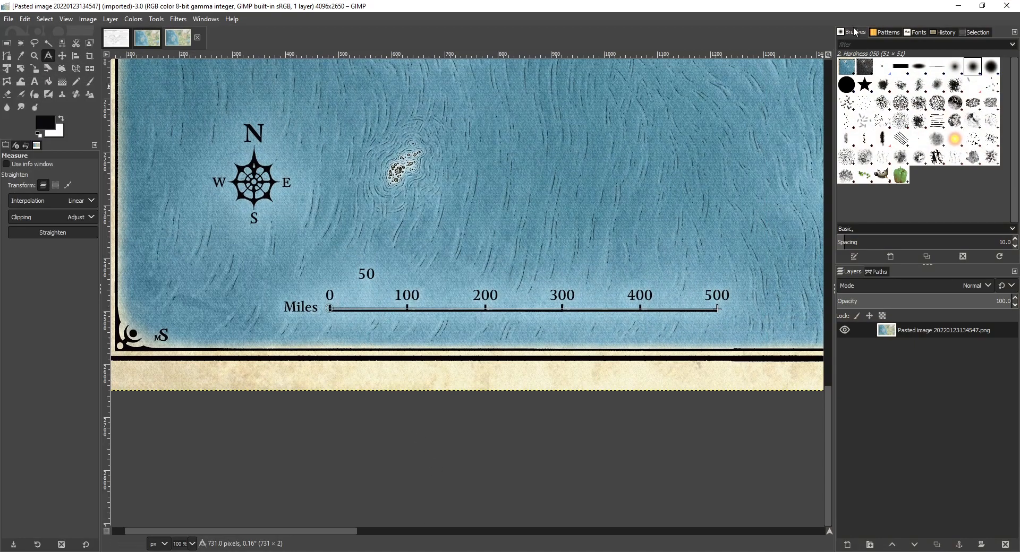
key("alt+Tab")
left_click(373, 284)
type("100 Miles")
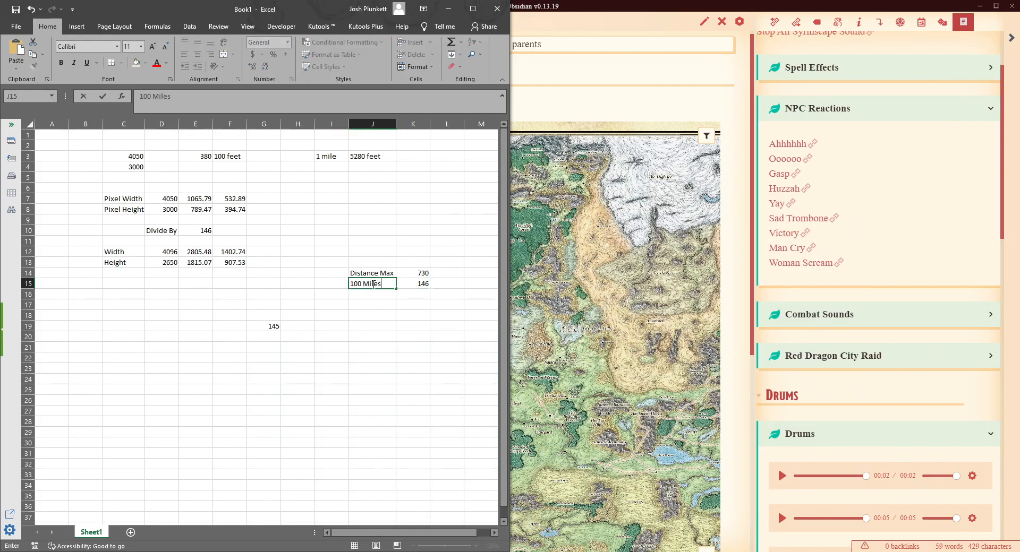
key("Return")
left_click(478, 380)
Highlight the Divide By value in cell E10 with a yellow fill.
left_click(194, 230)
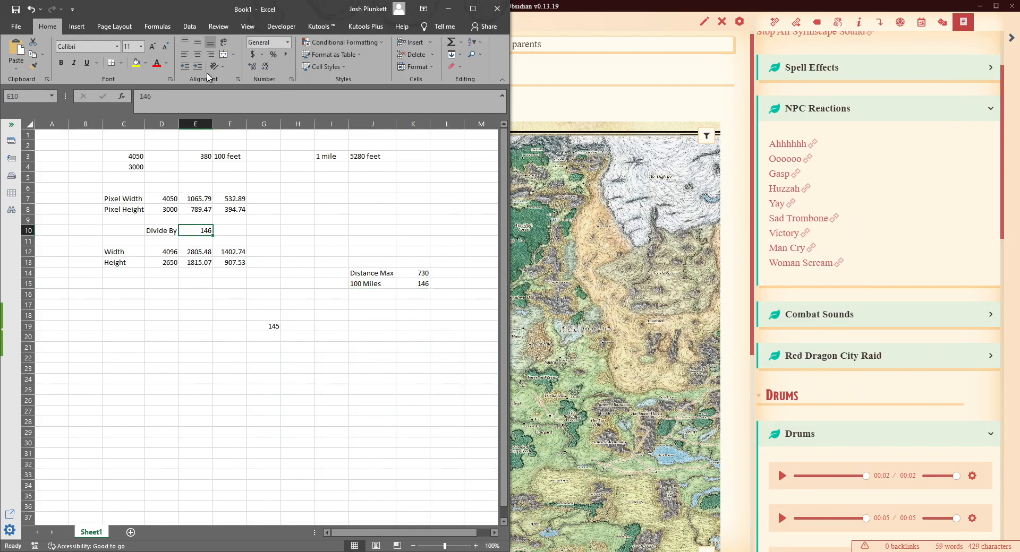
left_click(143, 62)
left_click(163, 146)
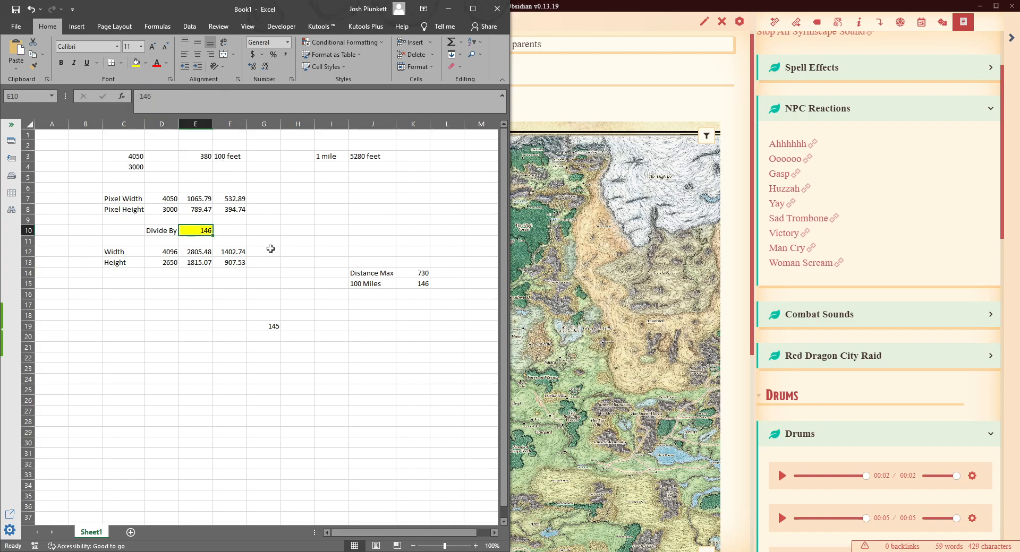
left_click(366, 230)
left_click(201, 231)
left_click_drag(165, 229, 200, 229)
left_click(373, 232)
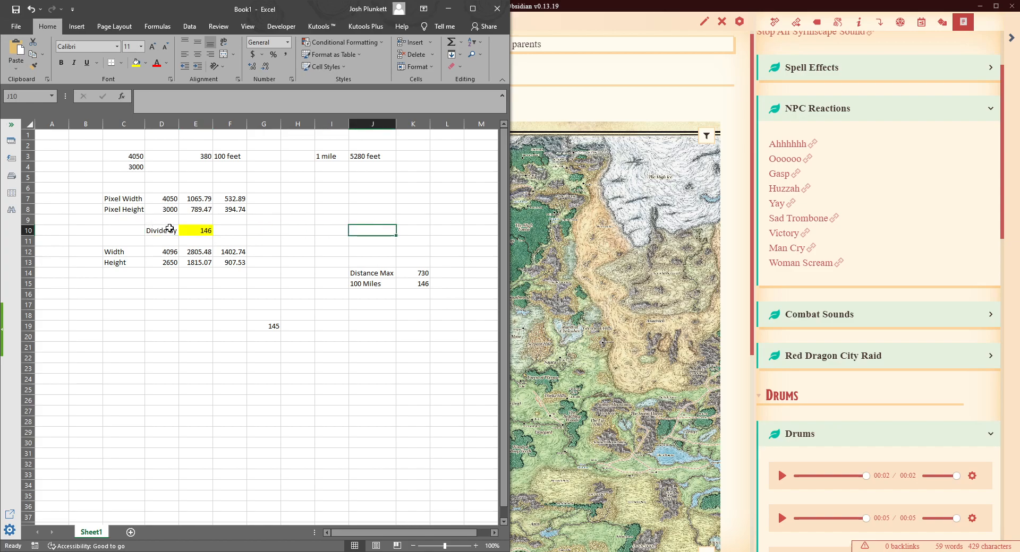
Inspect the formulas in E12 and E13 that convert the map's pixel width and height using the Divide By value in E10.
left_click(199, 229)
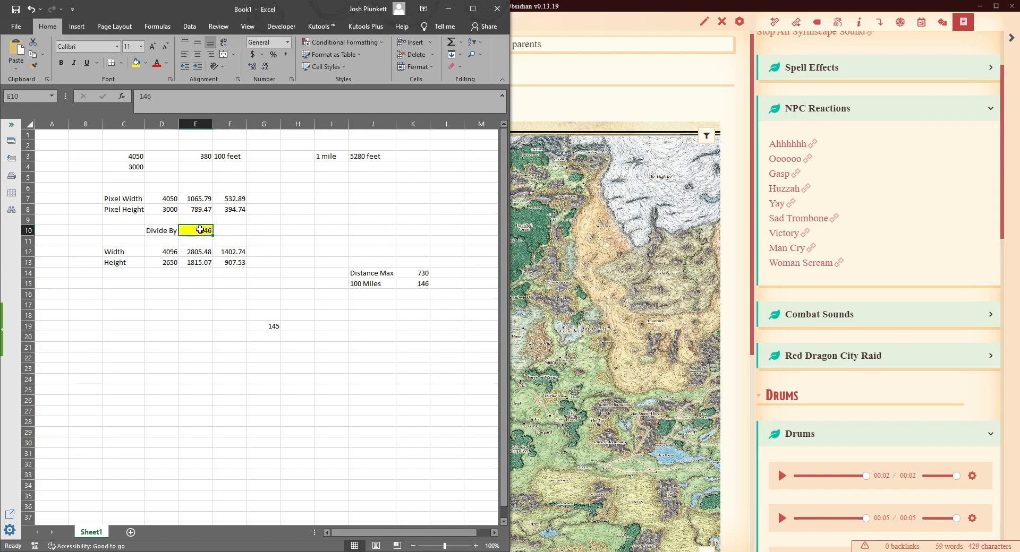
left_click(201, 252)
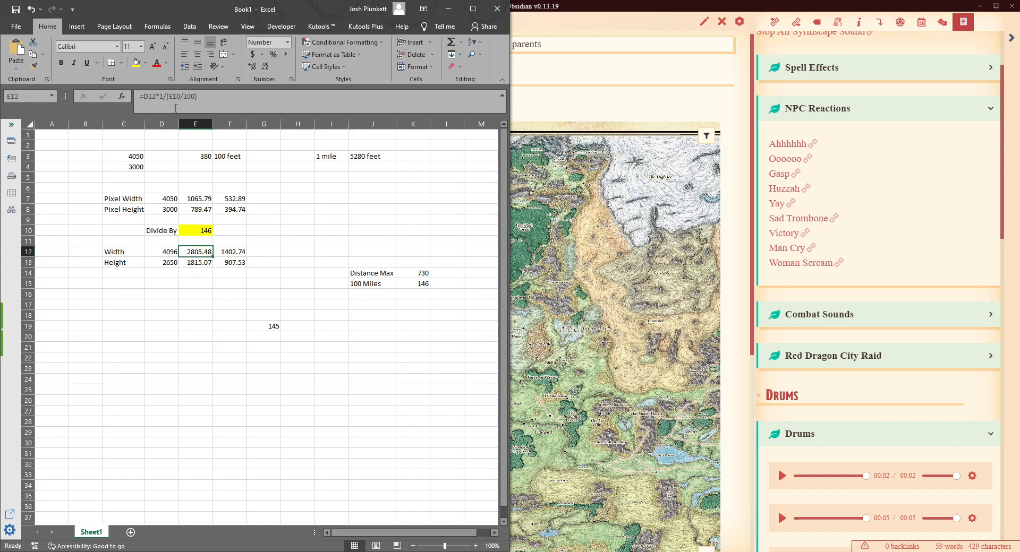
left_click(224, 95)
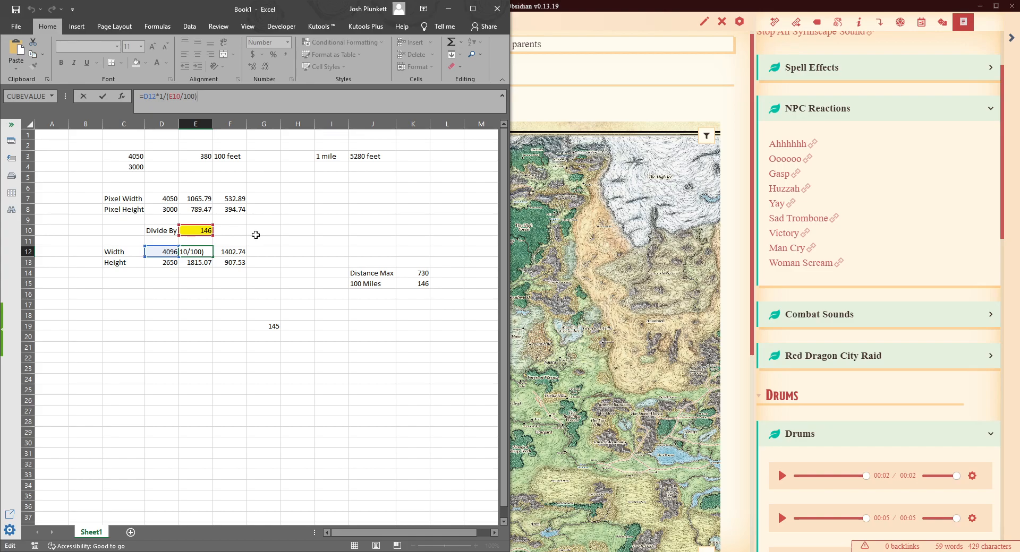
key("ctrl+Return")
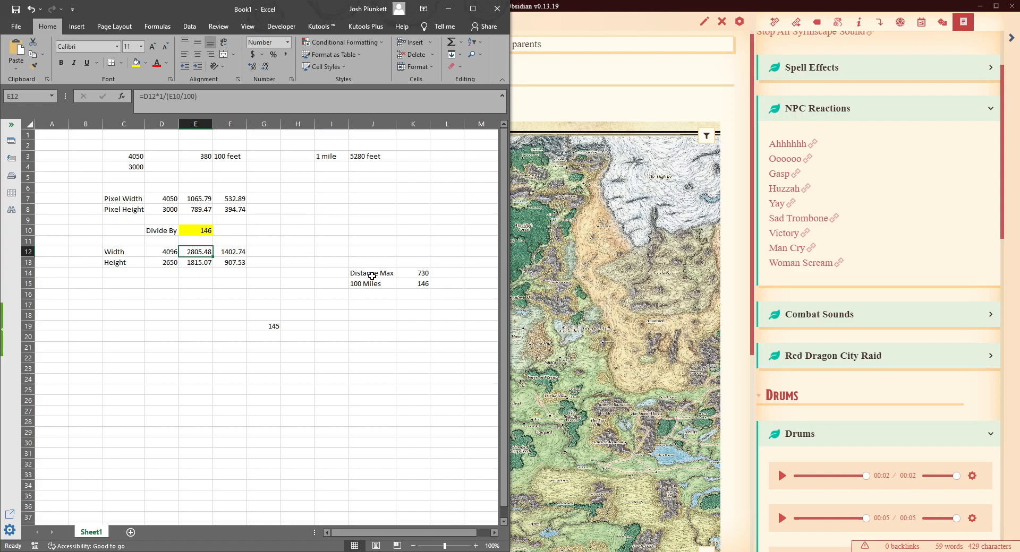
left_click_drag(193, 252, 194, 263)
left_click(197, 254)
left_click_drag(193, 251, 192, 264)
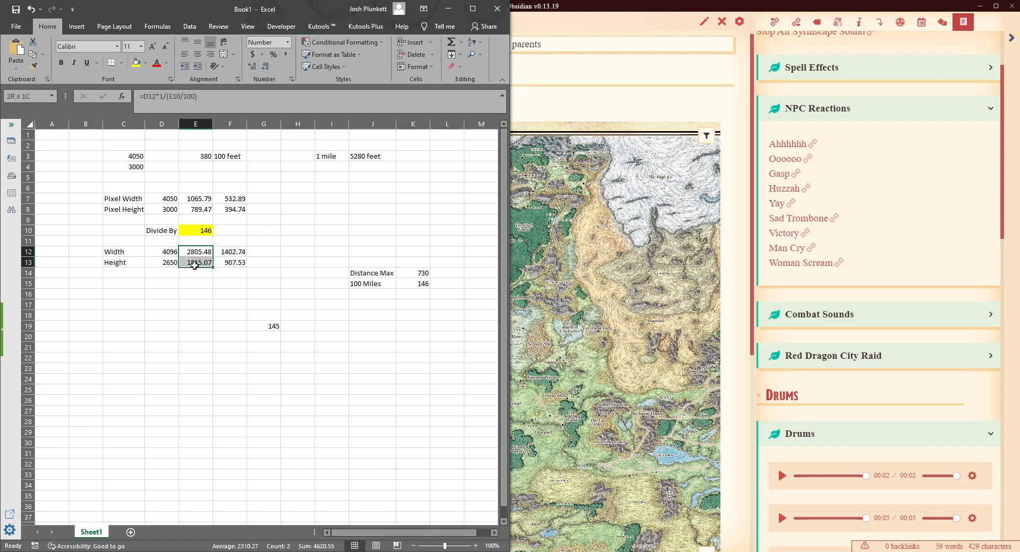
left_click(195, 264)
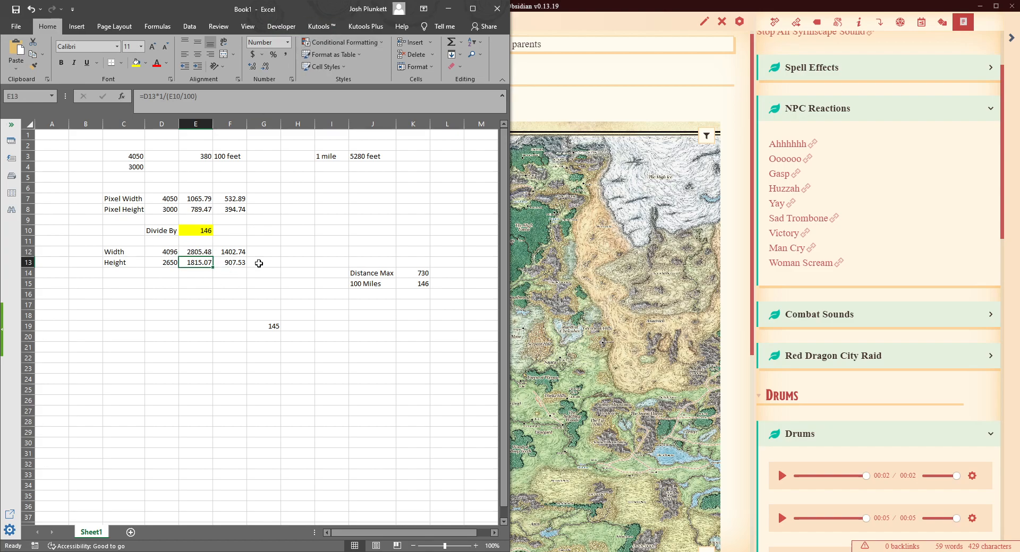
Inspect F12 and F13, which halve the converted width and height.
left_click(237, 253)
left_click(232, 266)
left_click(231, 254)
left_click(233, 262)
left_click(233, 251)
left_click_drag(232, 251, 233, 264)
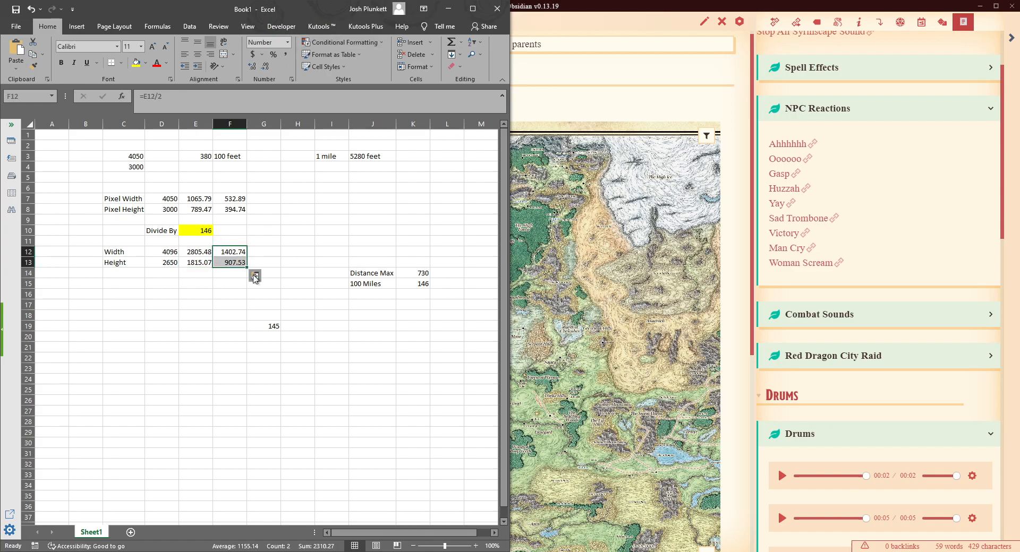
left_click(208, 307)
Move Excel off the Obsidian note and show the Leaflet block's source to review both coordinate pairs in the bounds.
left_click_drag(286, 13, 1019, 69)
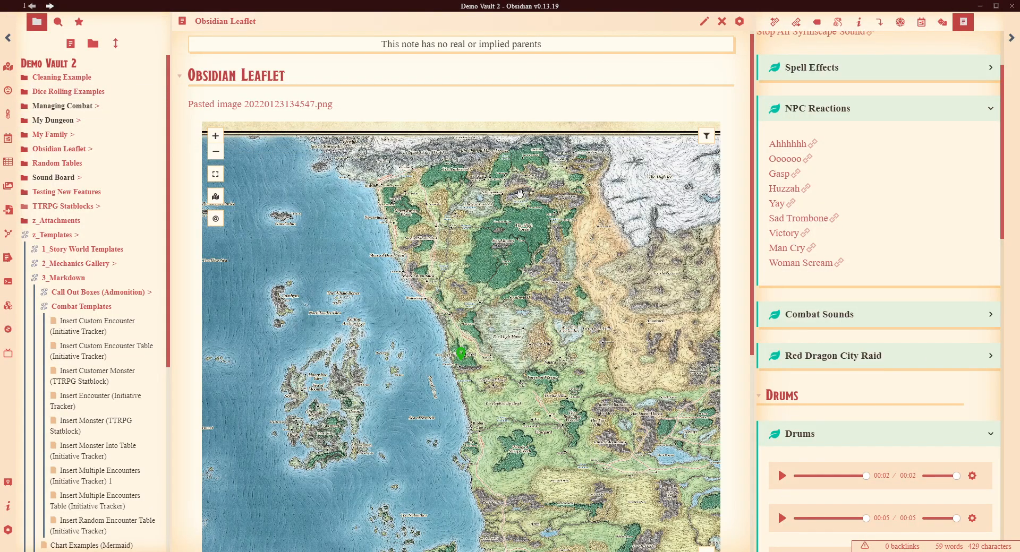
left_click(704, 21)
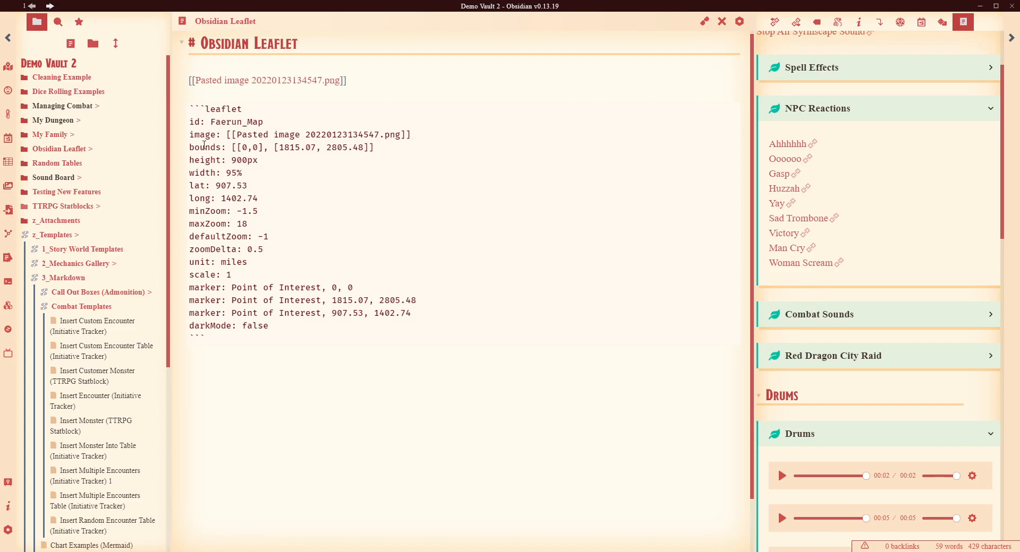
left_click_drag(190, 147, 268, 149)
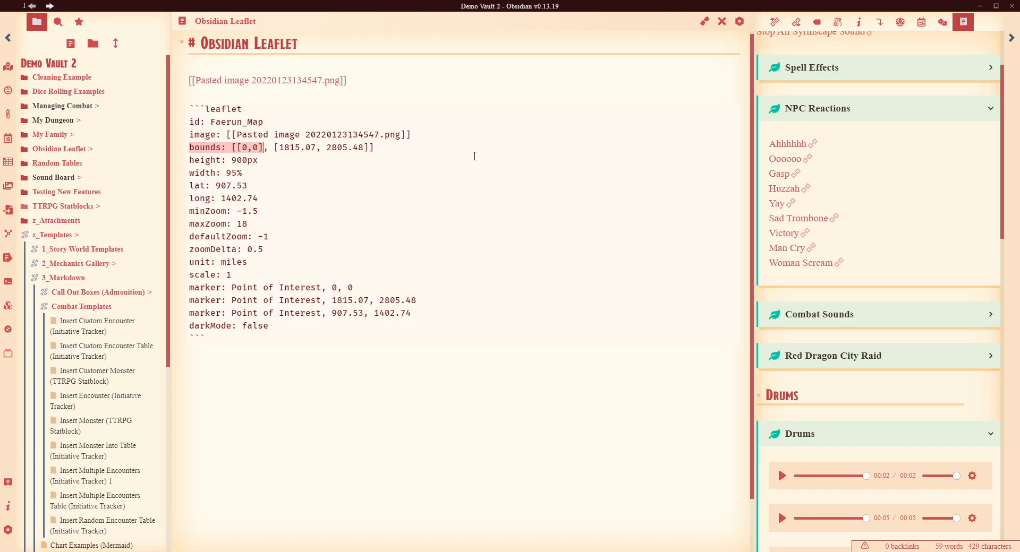
left_click_drag(386, 152, 281, 149)
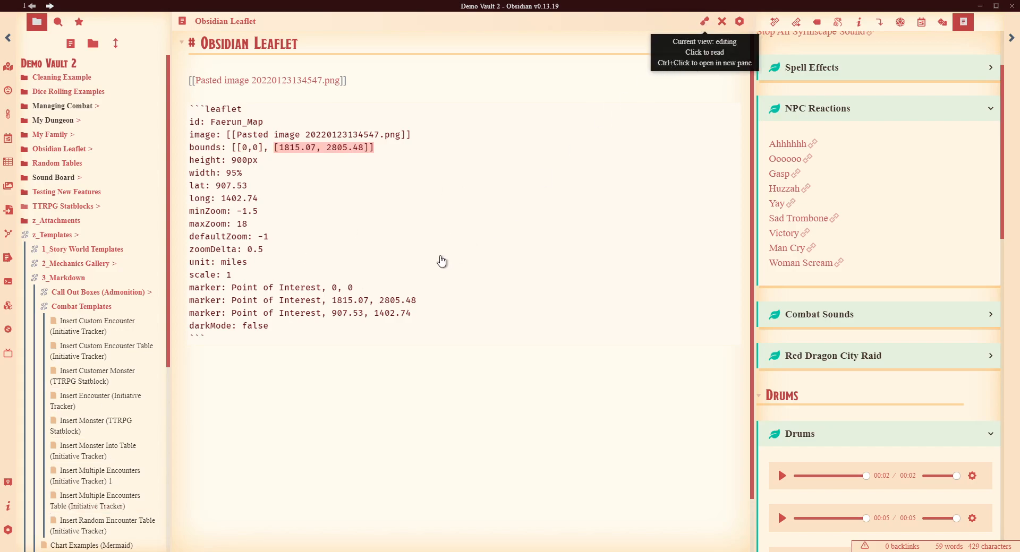
Render the note, zoom the map out and inspect the markers at its lower-left and upper-right corners.
key("ctrl+e")
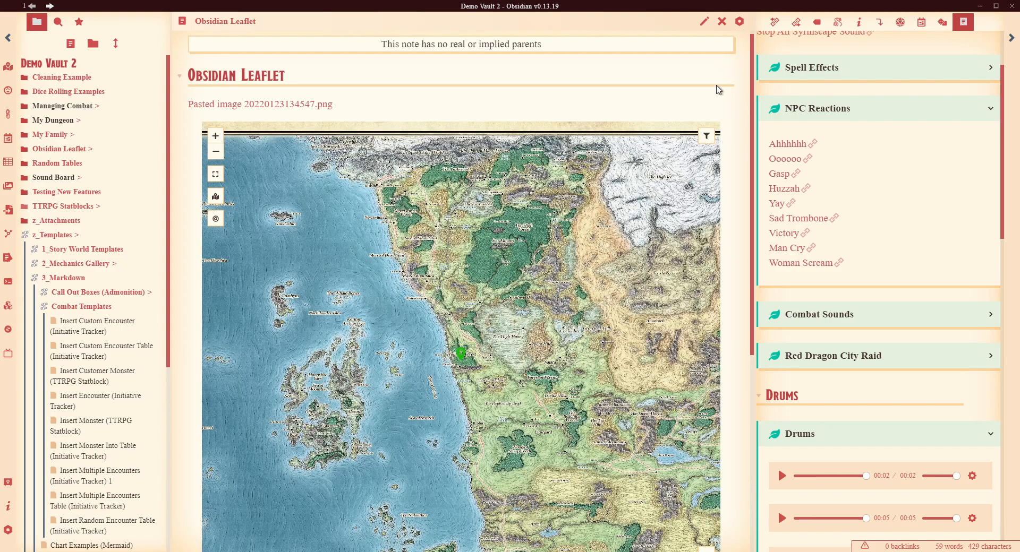
left_click(215, 159)
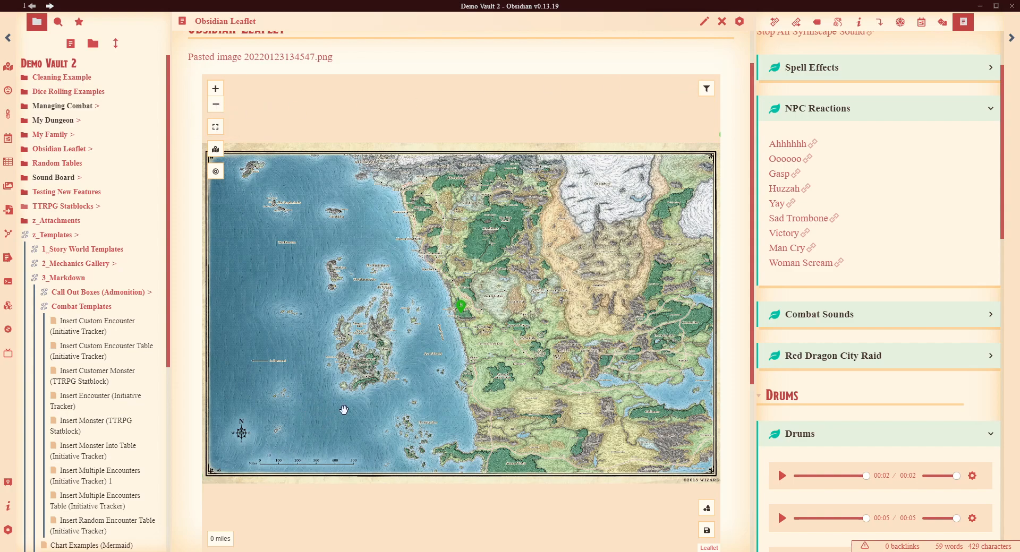
mouse_move(366, 423)
left_mouse_down()
mouse_move(376, 382)
mouse_move(344, 391)
left_mouse_up()
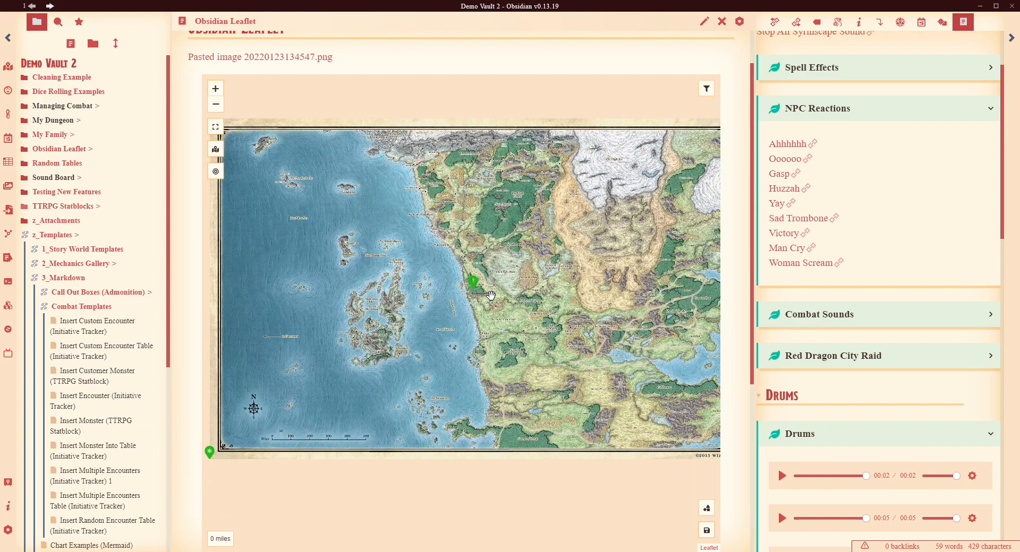
mouse_move(460, 332)
left_mouse_down()
mouse_move(260, 412)
mouse_move(283, 405)
left_mouse_up()
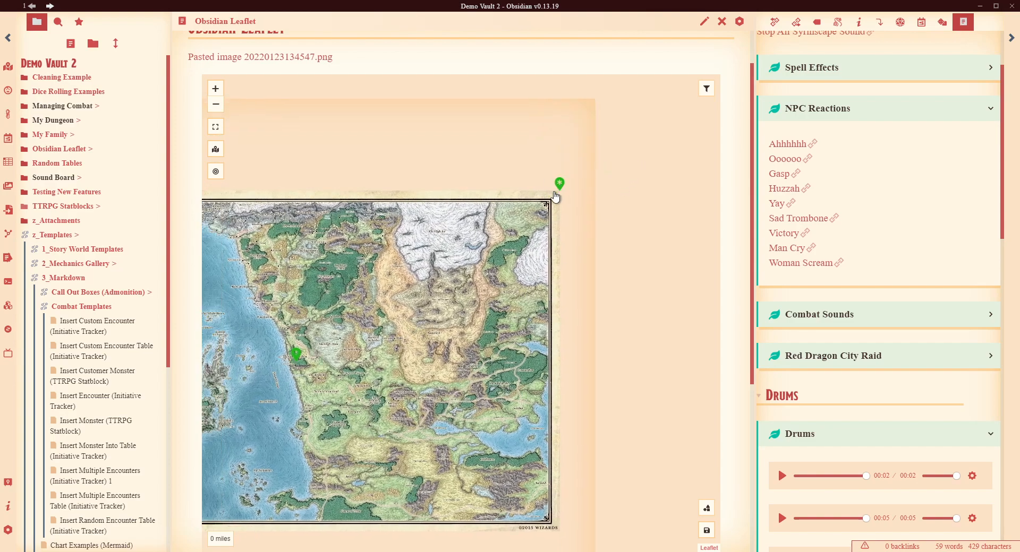
Reopen the note's source and compare its bounds with the converted and halved dimensions in E12:F13 of the Excel sheet.
left_click(705, 22)
left_click(318, 144)
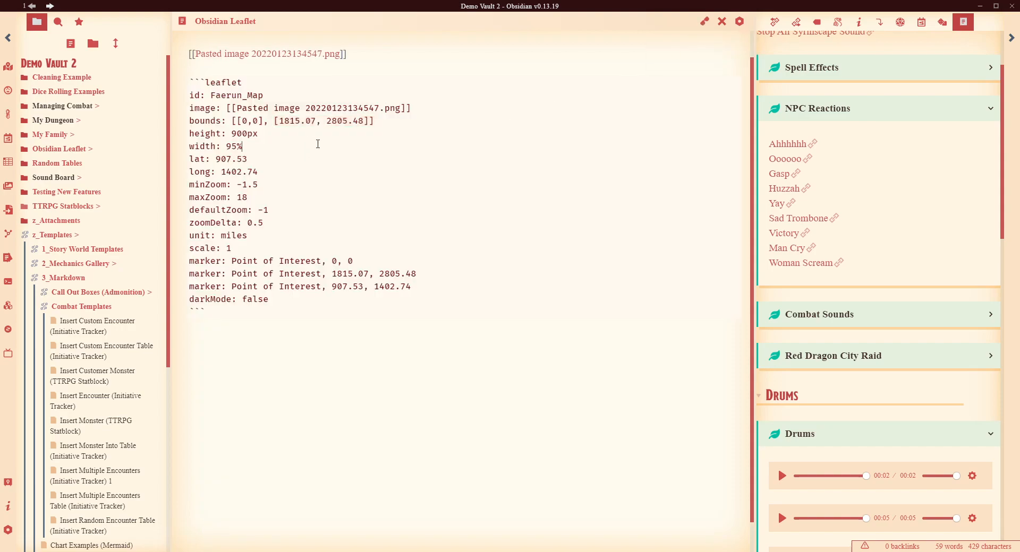
left_click_drag(232, 120, 383, 123)
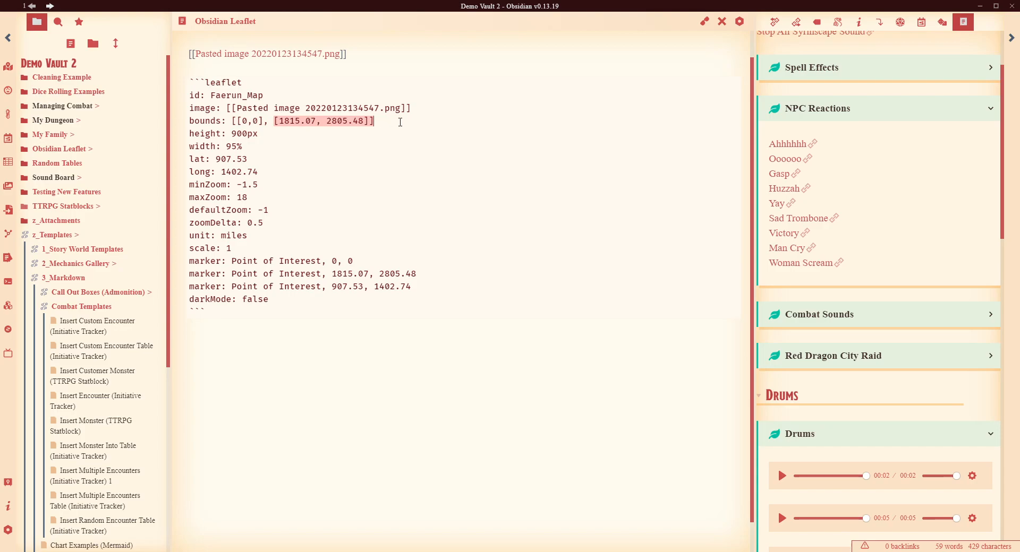
left_click_drag(1019, 16, 658, 108)
left_click_drag(355, 394, 357, 386)
left_click_drag(378, 354, 380, 367)
left_click(417, 354)
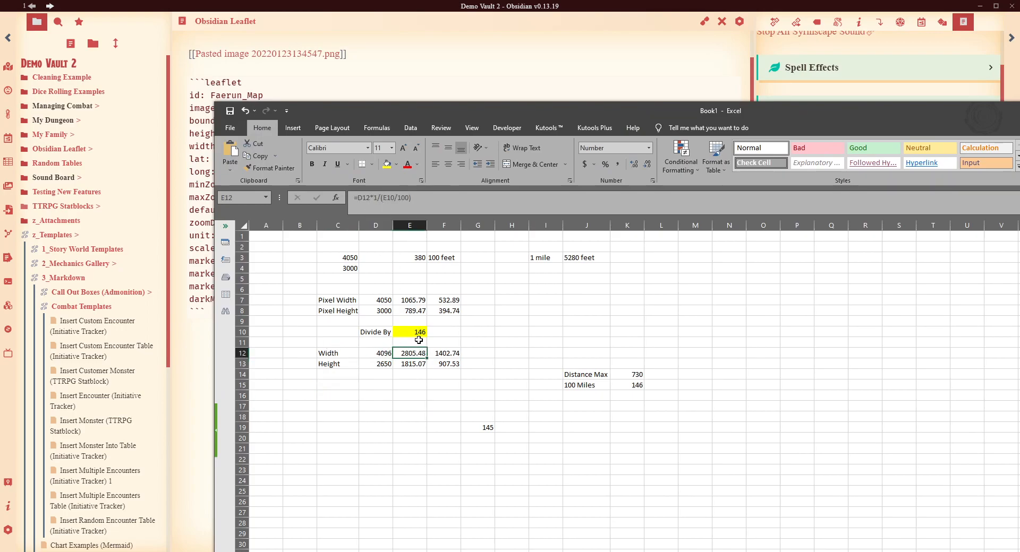
left_click_drag(448, 352, 454, 366)
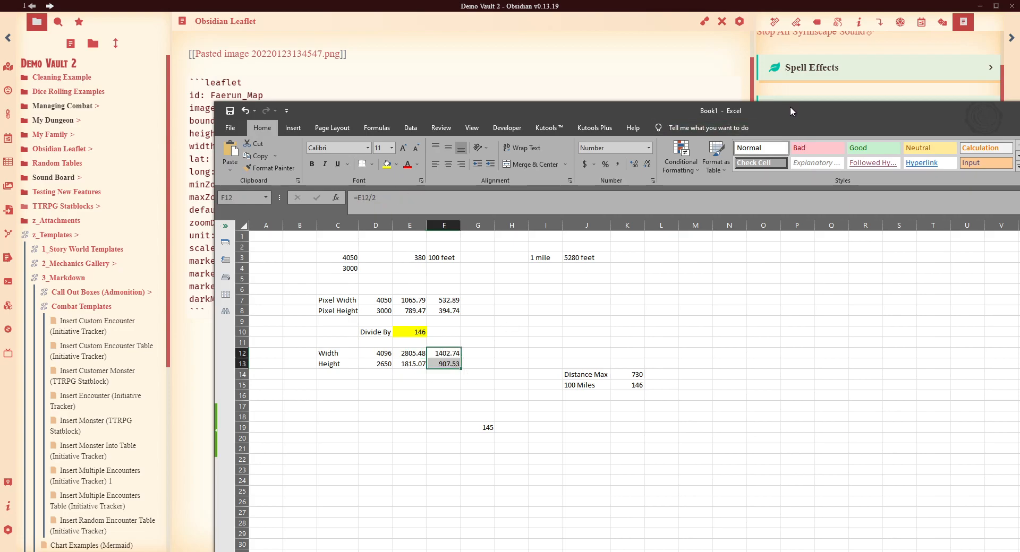
Move Excel away again and review the bounds, lat and long values in the Leaflet block.
left_click_drag(789, 107, 1019, 208)
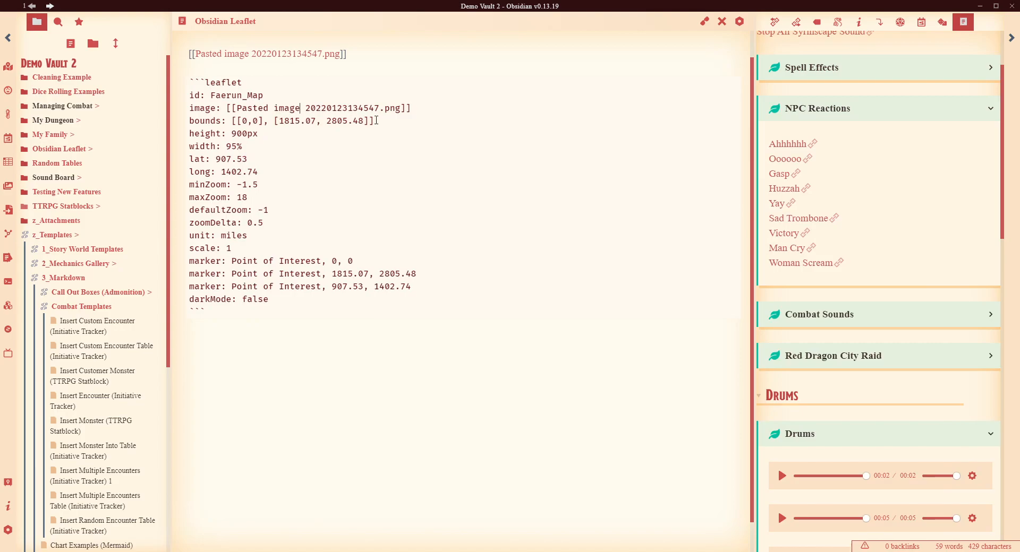
left_click_drag(374, 122, 278, 121)
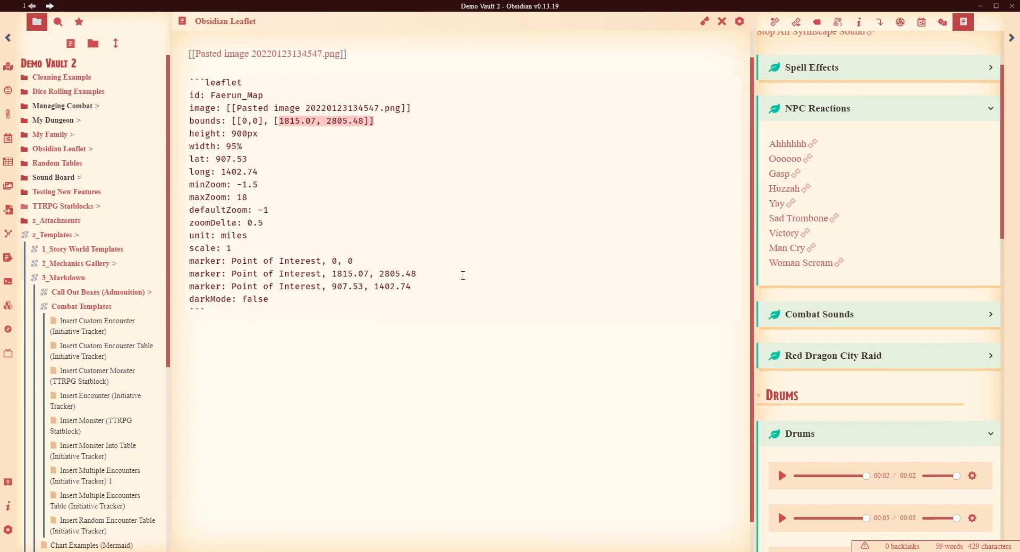
left_click(460, 228)
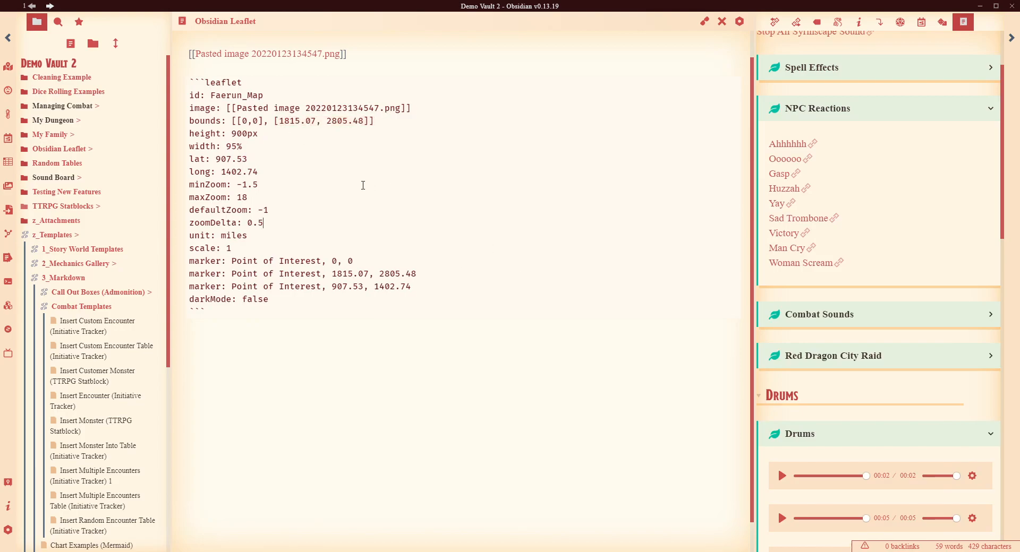
left_click_drag(317, 121, 276, 121)
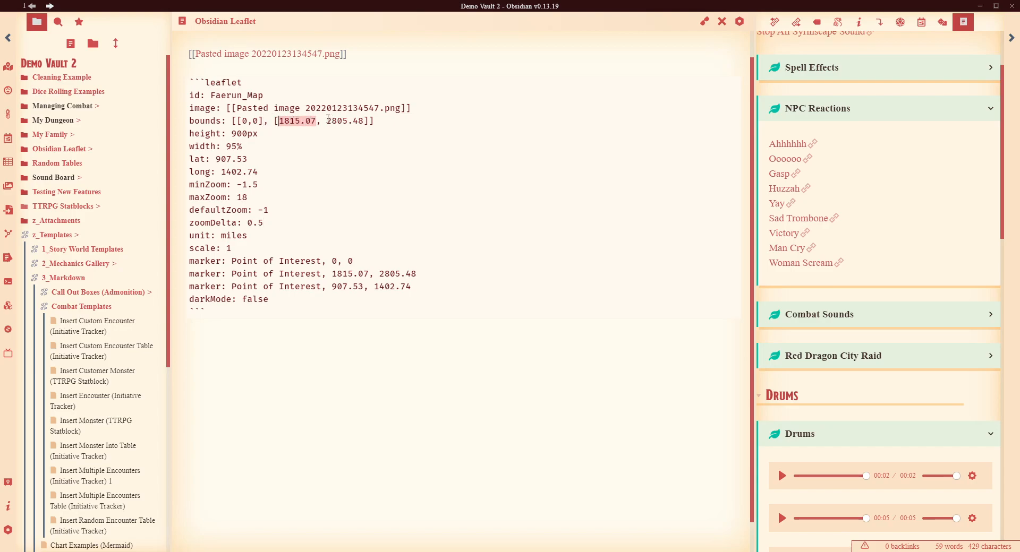
left_click_drag(364, 122, 326, 121)
left_click(463, 195)
left_click_drag(258, 172, 178, 157)
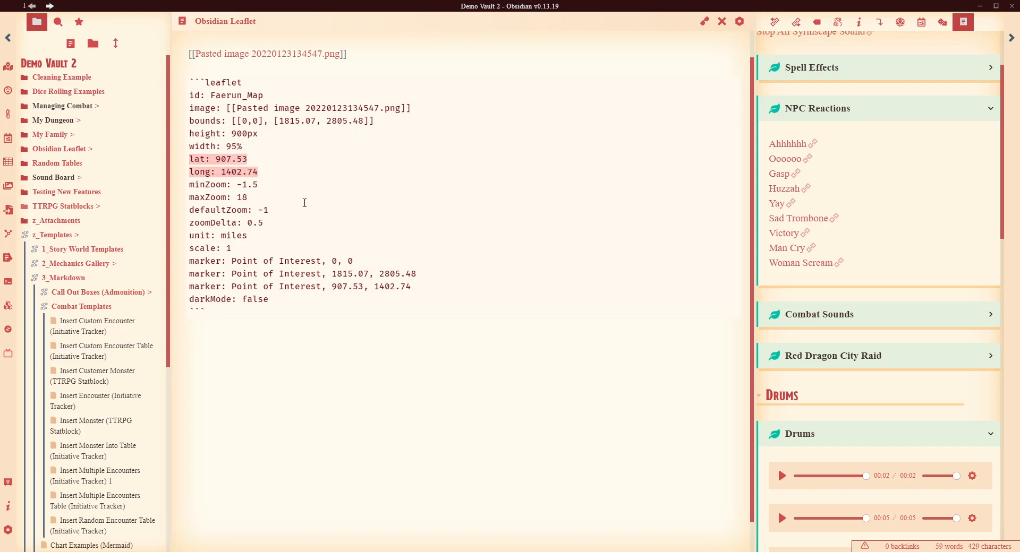
left_click(279, 174)
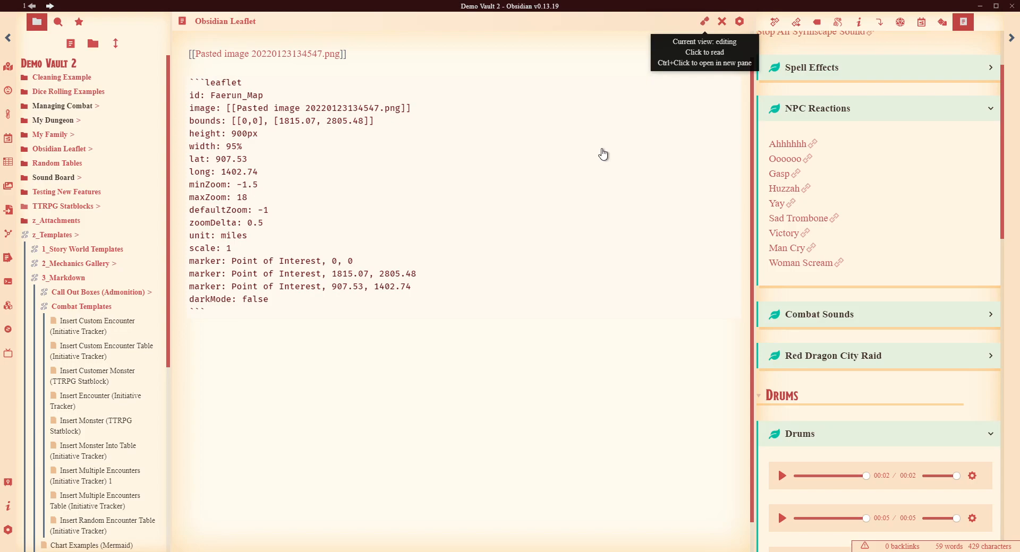
Center the rendered map to view its middle marker, and check the converted and halved width and height in Excel.
key("ctrl+e")
mouse_move(356, 354)
left_mouse_down()
mouse_move(441, 326)
mouse_move(477, 345)
mouse_move(502, 339)
mouse_move(517, 273)
mouse_move(495, 306)
mouse_move(509, 305)
left_mouse_up()
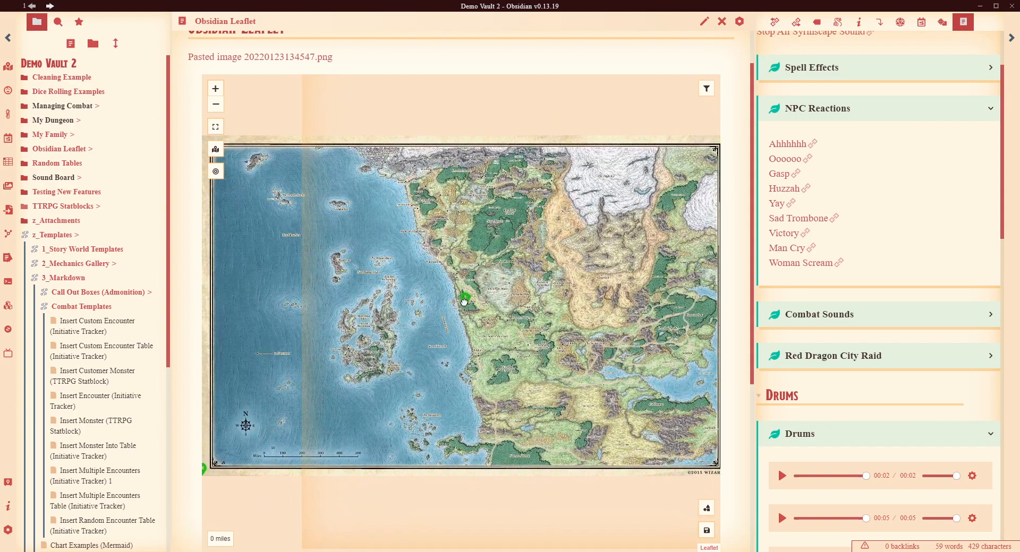
left_click_drag(1019, 101, 664, 1)
left_click_drag(256, 312, 253, 307)
left_click_drag(202, 251, 205, 262)
left_click(234, 251)
left_click(229, 261)
left_click(229, 251)
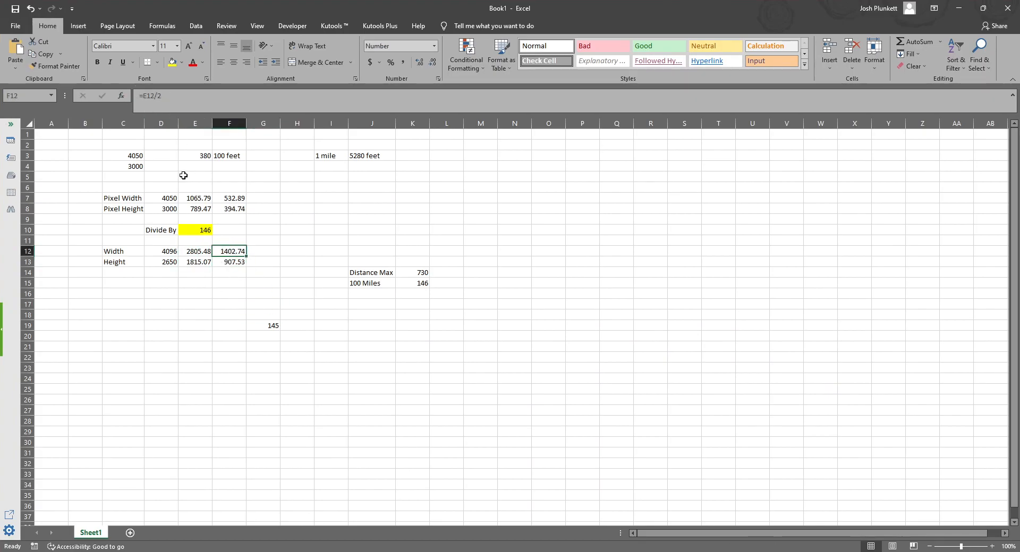
left_click_drag(226, 263, 226, 242)
left_click_drag(371, 250, 380, 241)
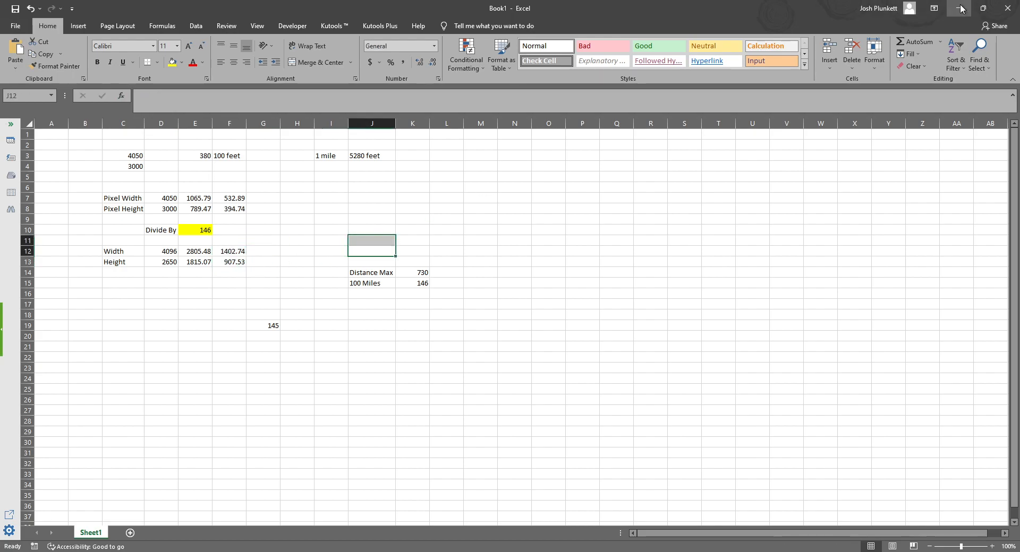
Minimize Excel, reopen the note's source and recheck the upper bounds pair, long and lat lines.
left_click(961, 8)
left_click(704, 21)
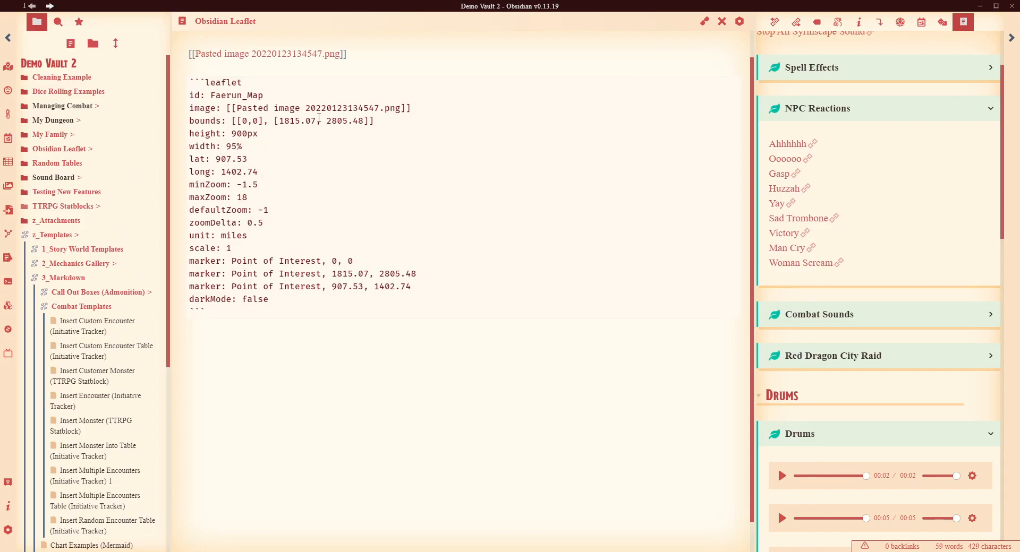
left_click_drag(284, 121, 366, 121)
left_click_drag(259, 172, 186, 176)
left_click_drag(255, 159, 188, 159)
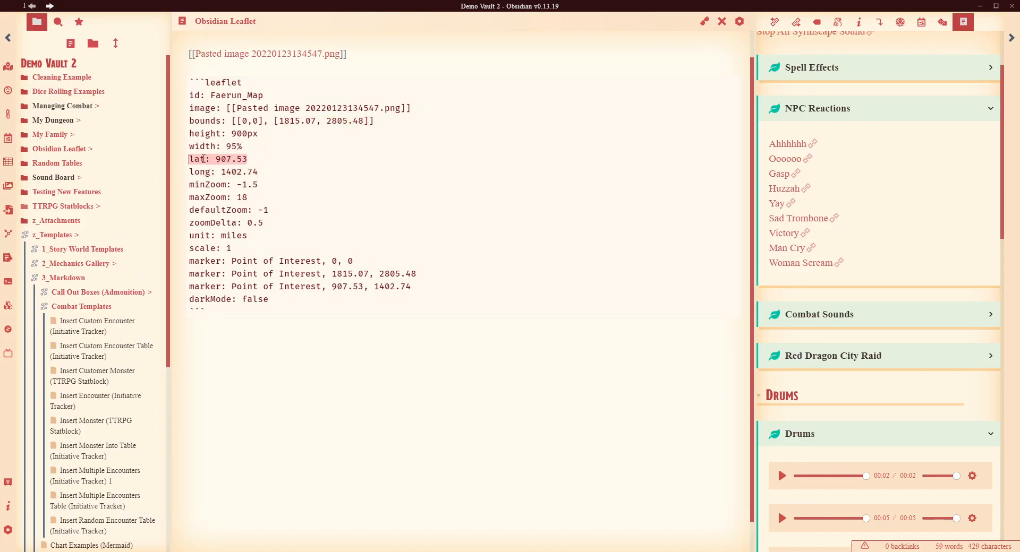
Review the lat and long lines, the [0,0] bounds pair and the three Point of Interest marker lines in the Leaflet block.
left_click(275, 171)
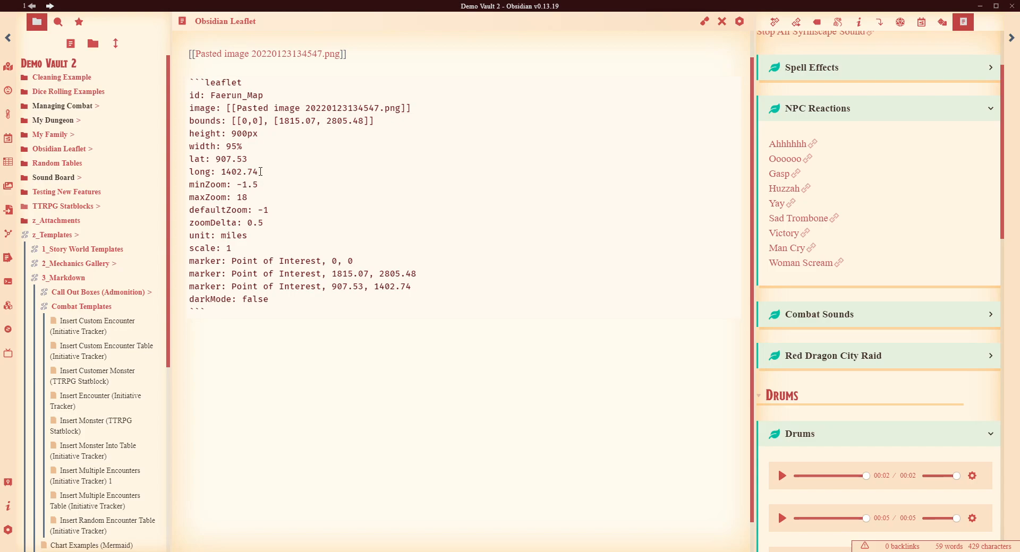
left_click_drag(260, 171, 183, 145)
left_click(279, 170)
left_click_drag(261, 172, 164, 161)
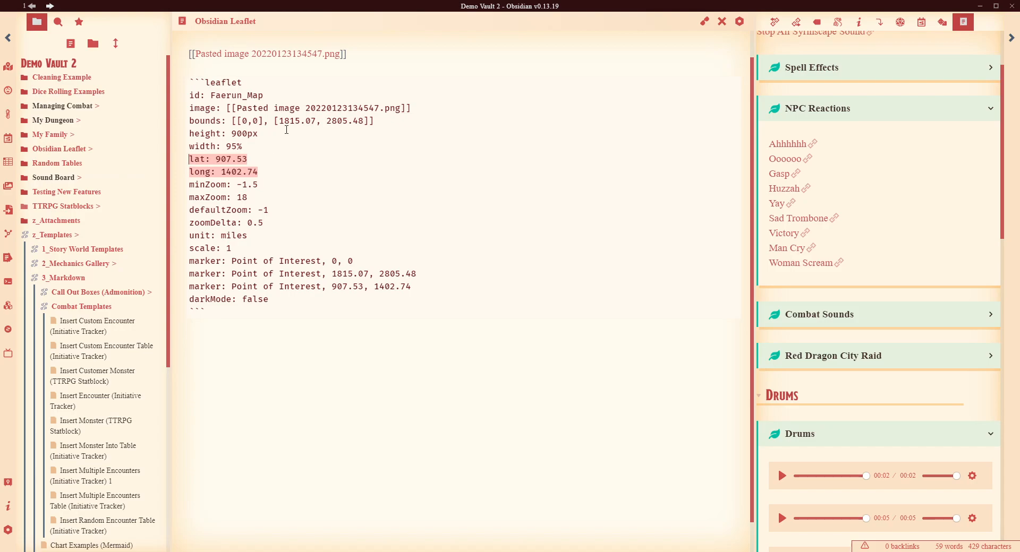
left_click_drag(264, 121, 238, 121)
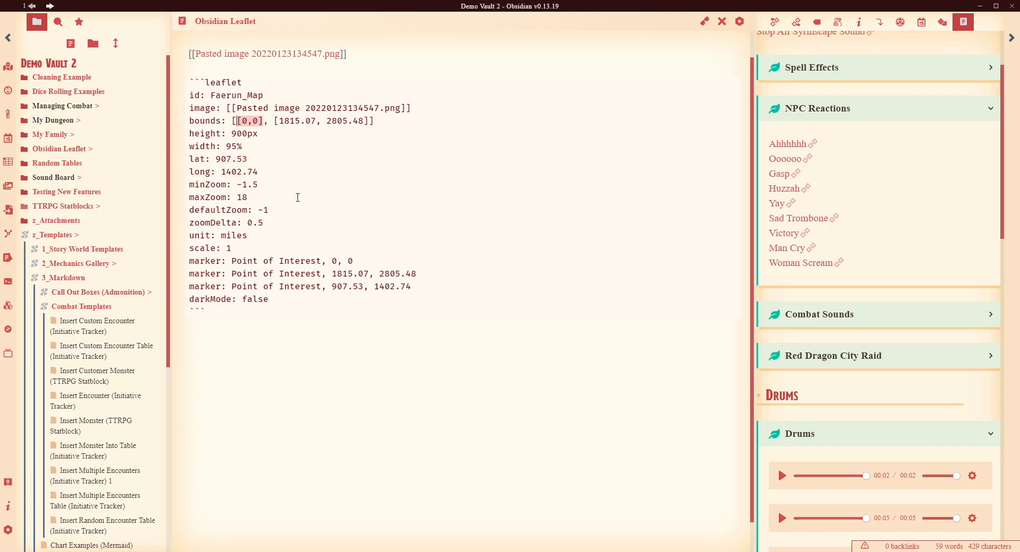
left_click_drag(260, 171, 171, 160)
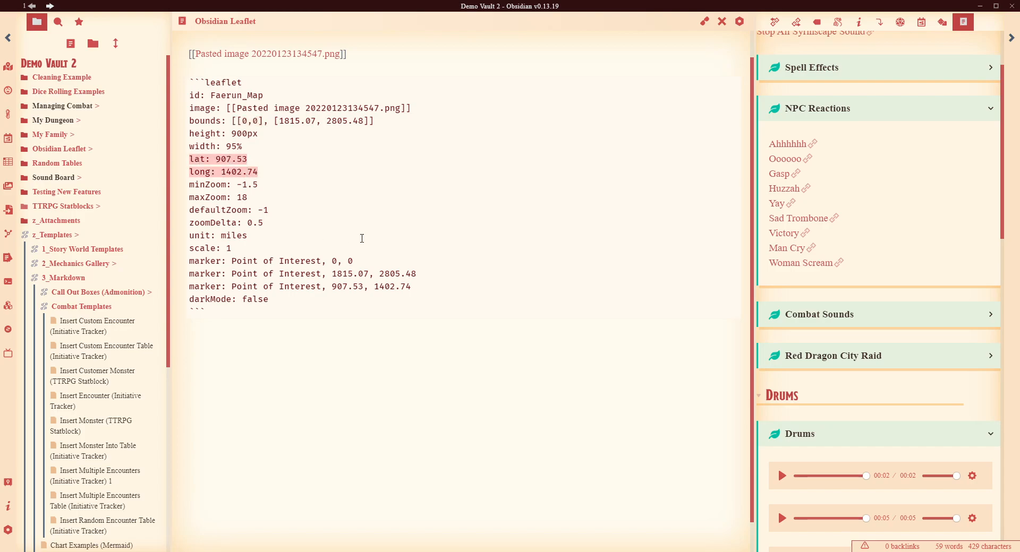
left_click_drag(431, 292, 431, 244)
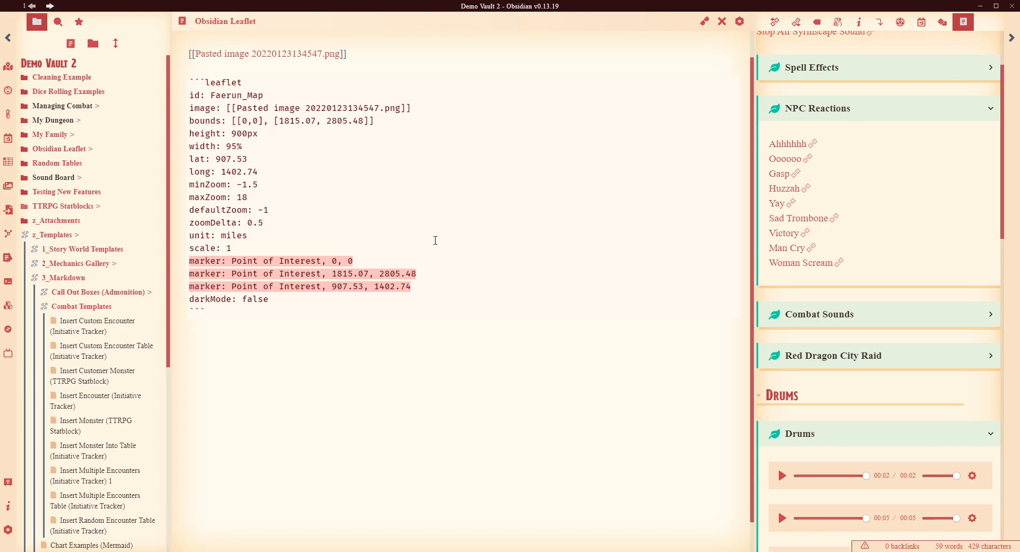
left_click(400, 262)
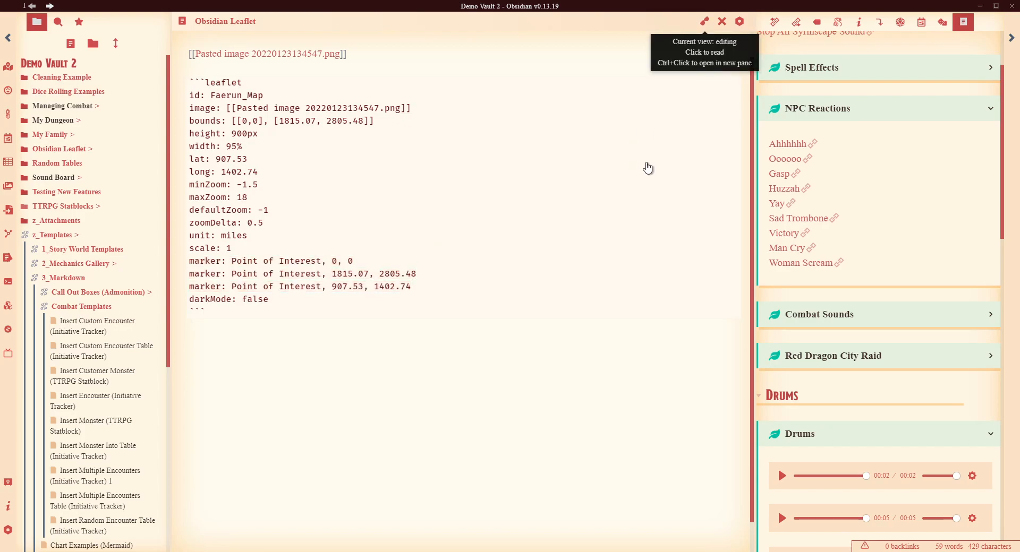
Render the map and inspect the Point of Interest markers at its southwest and northeast corners.
key("ctrl+e")
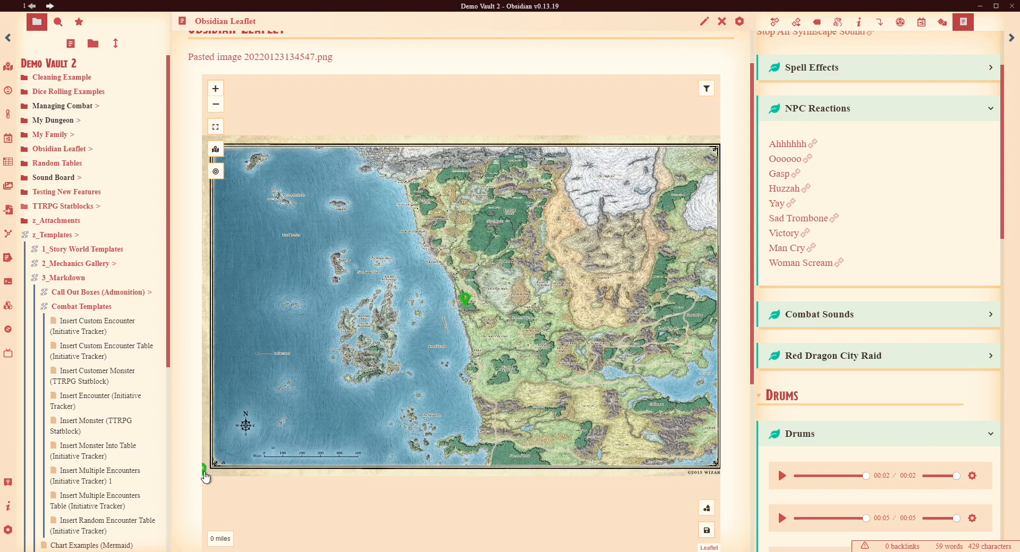
mouse_move(261, 435)
left_mouse_down()
mouse_move(298, 439)
mouse_move(268, 447)
left_mouse_up()
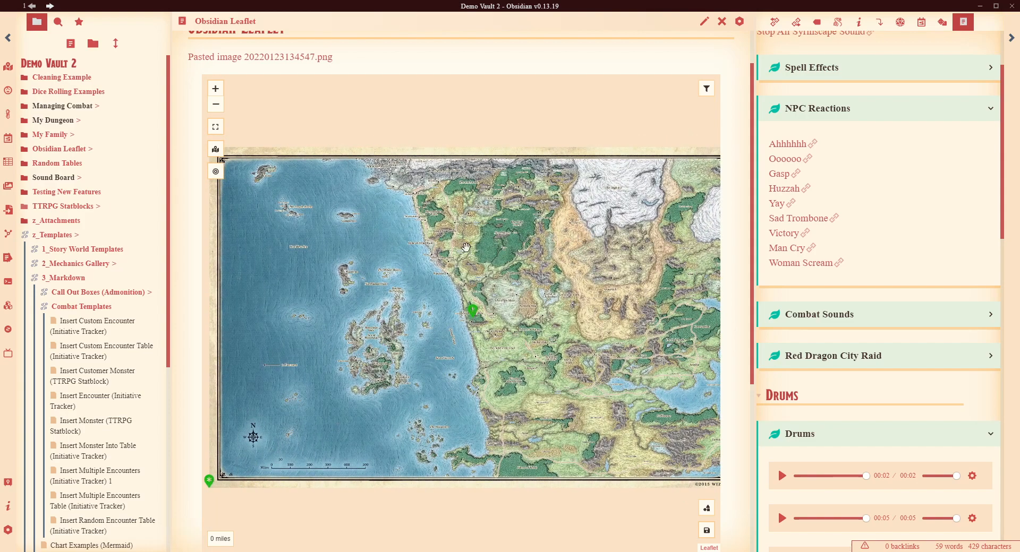
left_click_drag(609, 234, 314, 297)
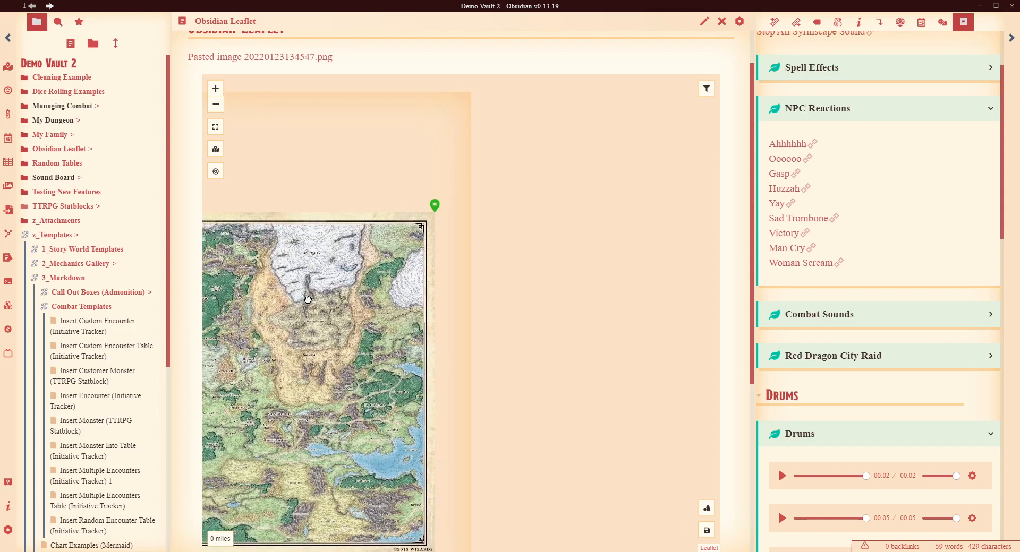
Reopen the note's source and examine each of the three Point of Interest marker lines and their coordinates.
left_click(706, 25)
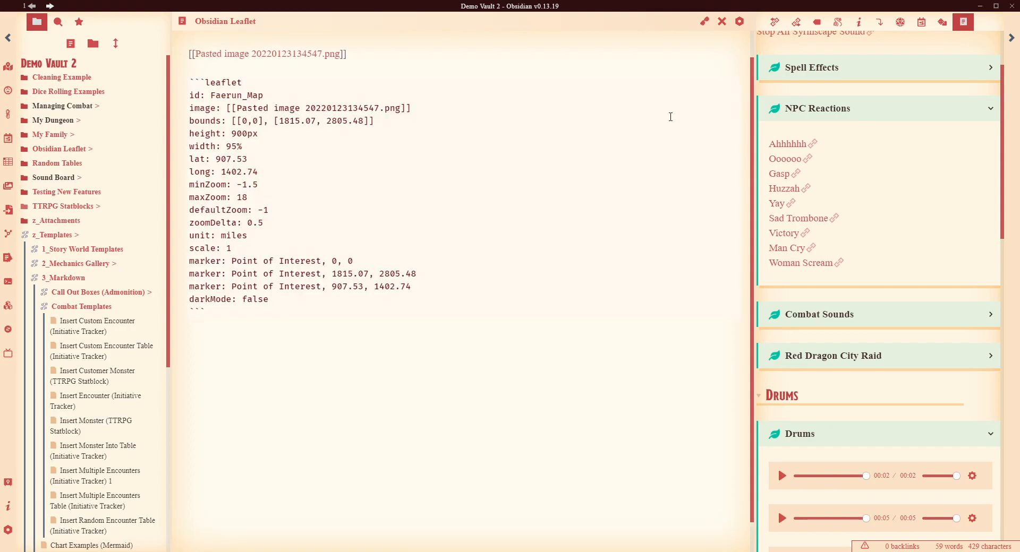
left_click_drag(437, 292, 159, 263)
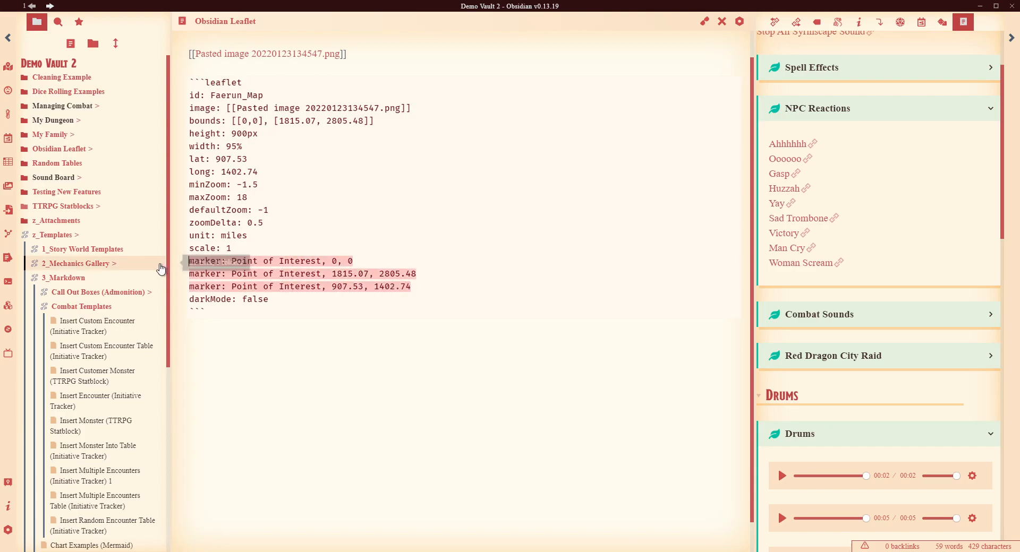
left_click(420, 285)
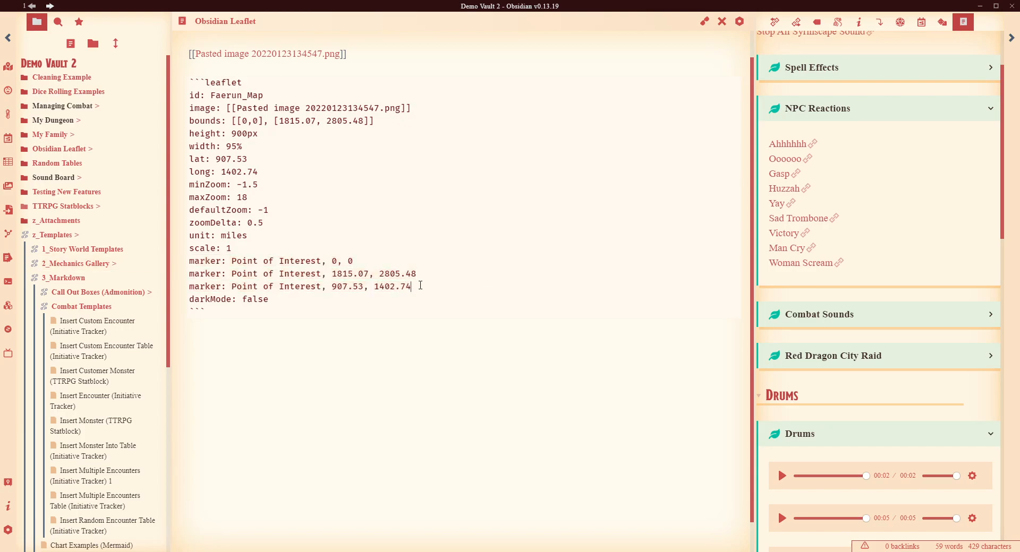
left_click_drag(411, 287, 154, 278)
left_click_drag(367, 262, 177, 265)
left_click_drag(445, 272, 189, 274)
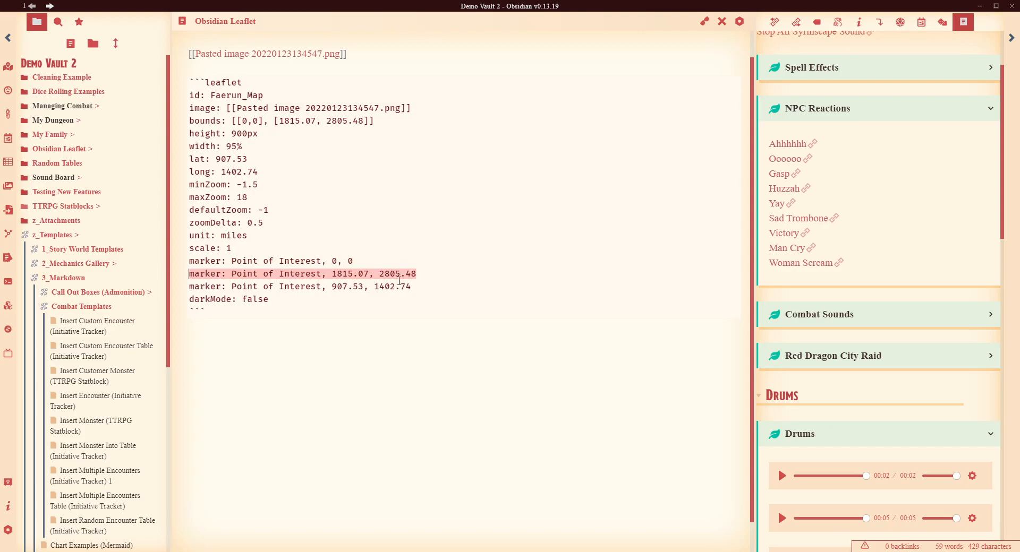
left_click_drag(425, 286, 189, 286)
left_click_drag(428, 286, 152, 262)
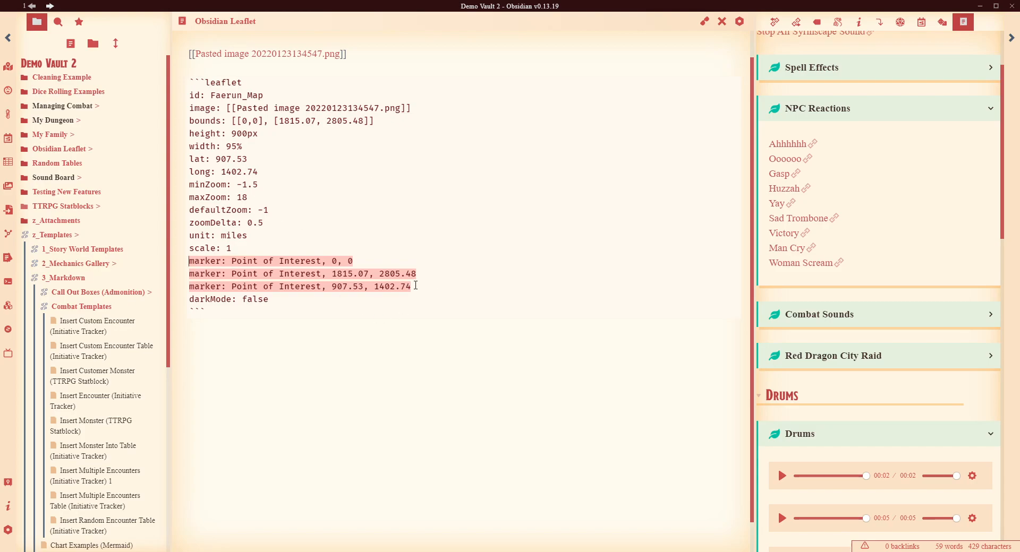
Set the Leaflet block's unit to scorpions.
left_click(249, 236)
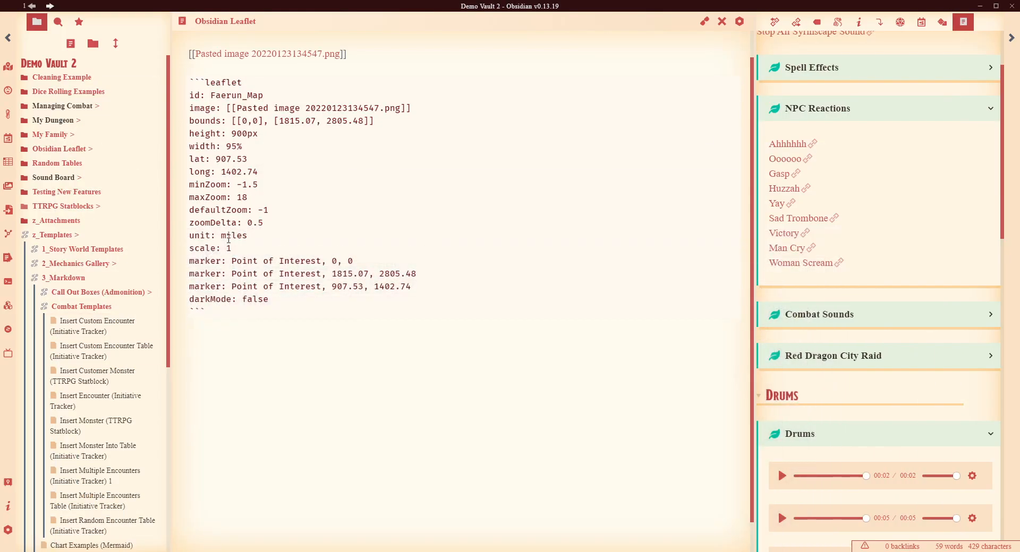
left_click_drag(255, 235, 245, 242)
key("ctrl+shift+Left")
type("scorpion")
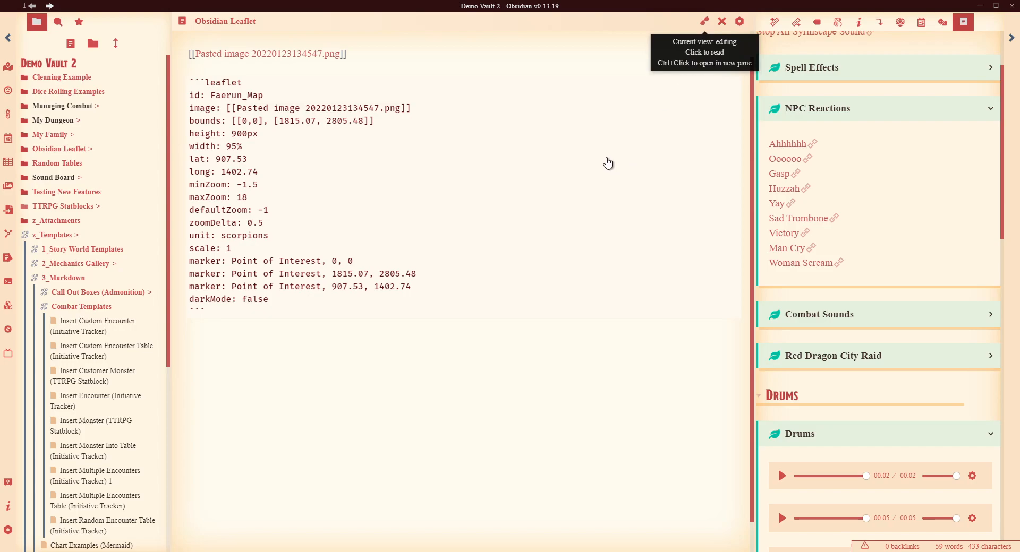
Render the map and measure a distance across the sea southwest of the middle marker in the custom unit.
key("ctrl+e")
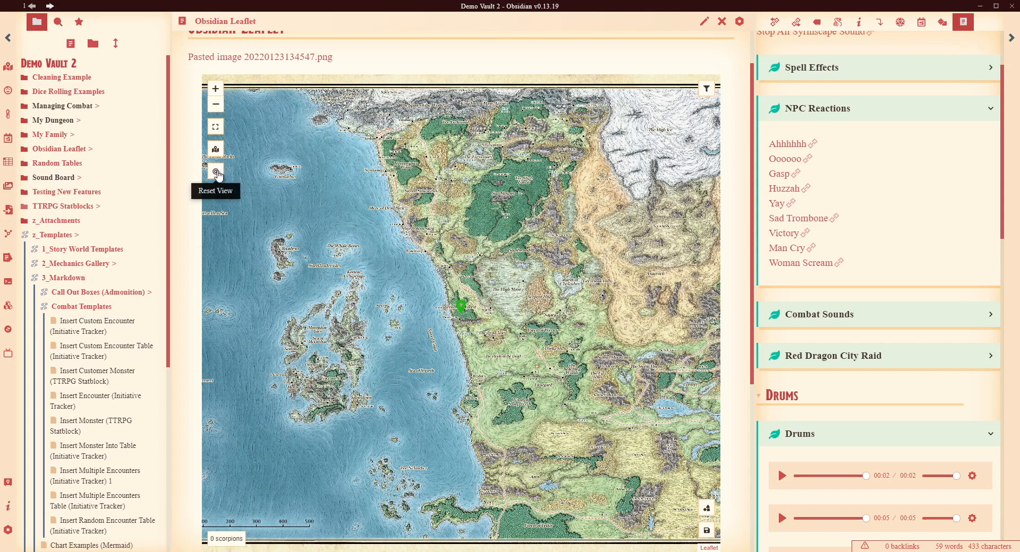
left_click(306, 457, "shift")
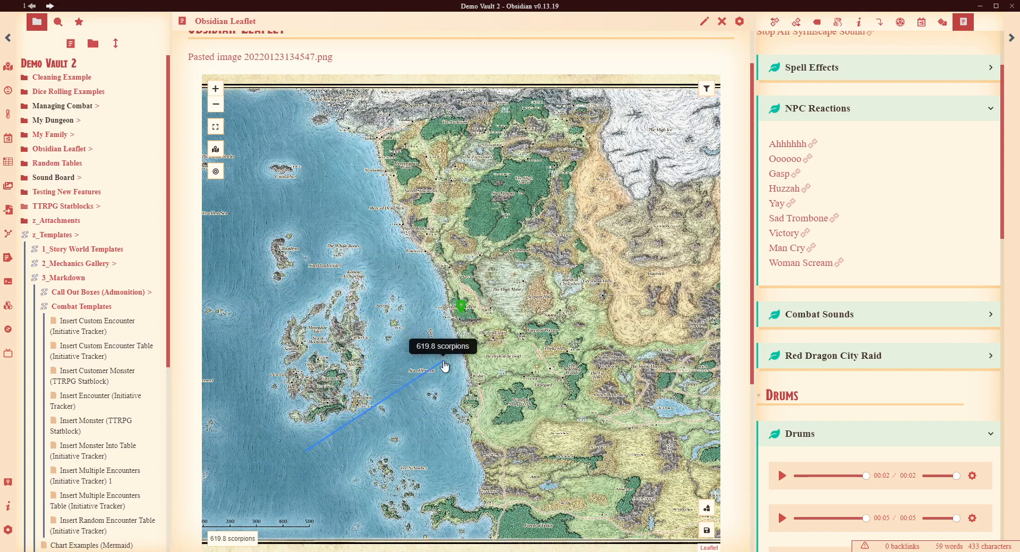
left_click(424, 317)
Reopen the note's source and restore the Leaflet block's unit to miles.
mouse_move(701, 93)
left_click(704, 22)
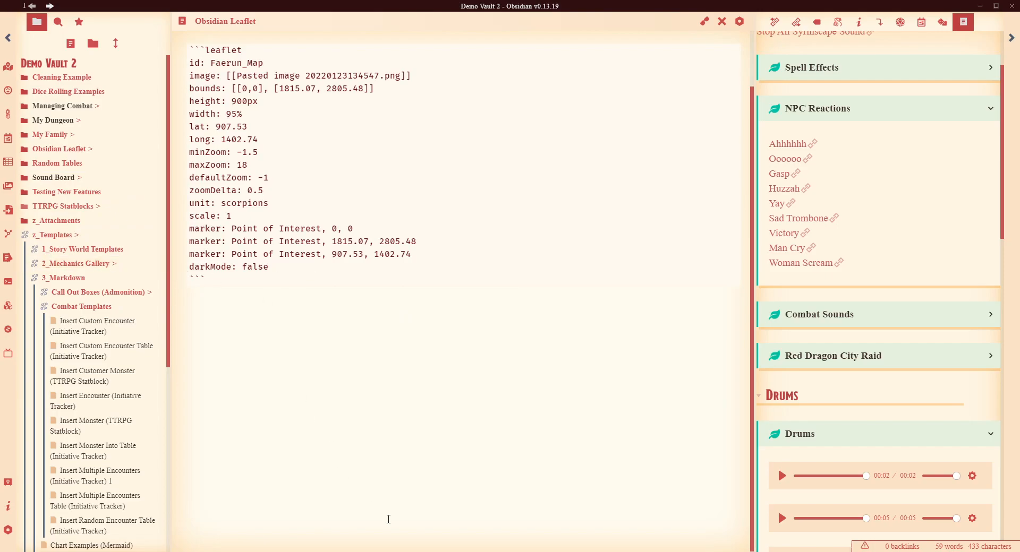
key("alt+Tab")
key("alt+Tab")
left_click_drag(272, 204, 227, 205)
key("BackSpace")
key("BackSpace")
type("miles")
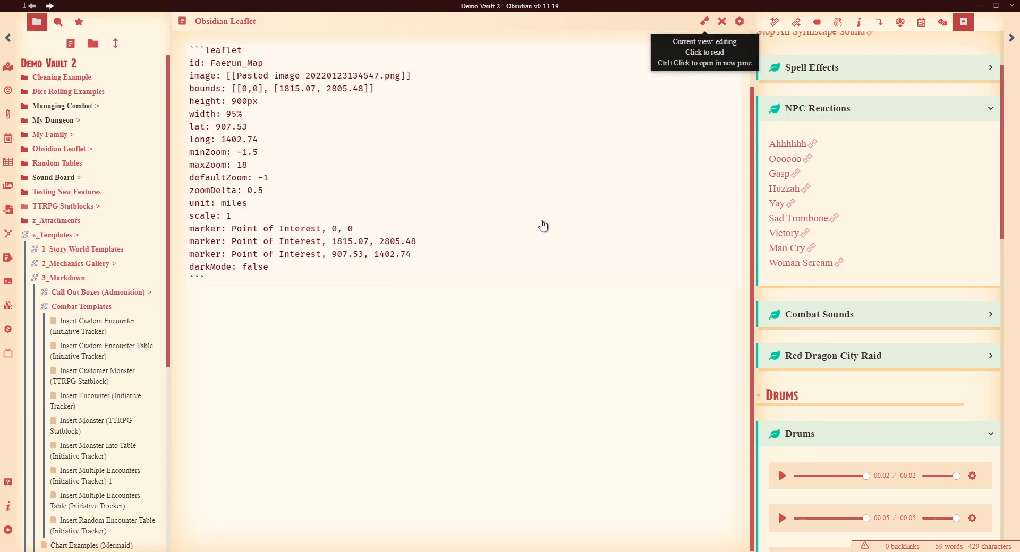
Render the map and measure its printed mile scale from 0 to 100, 100 to 200 and 0 to 500.
key("ctrl+e")
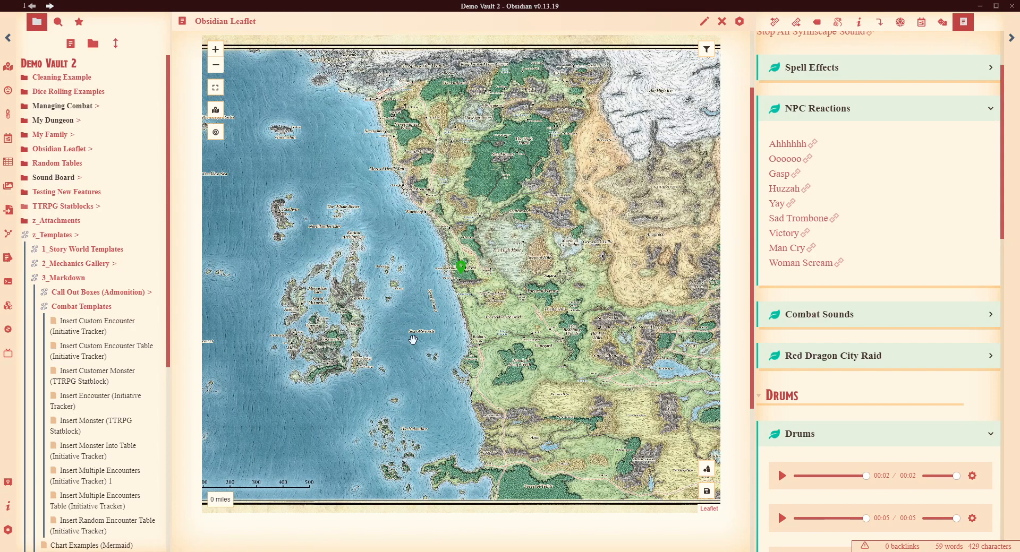
left_click_drag(505, 333, 326, 253)
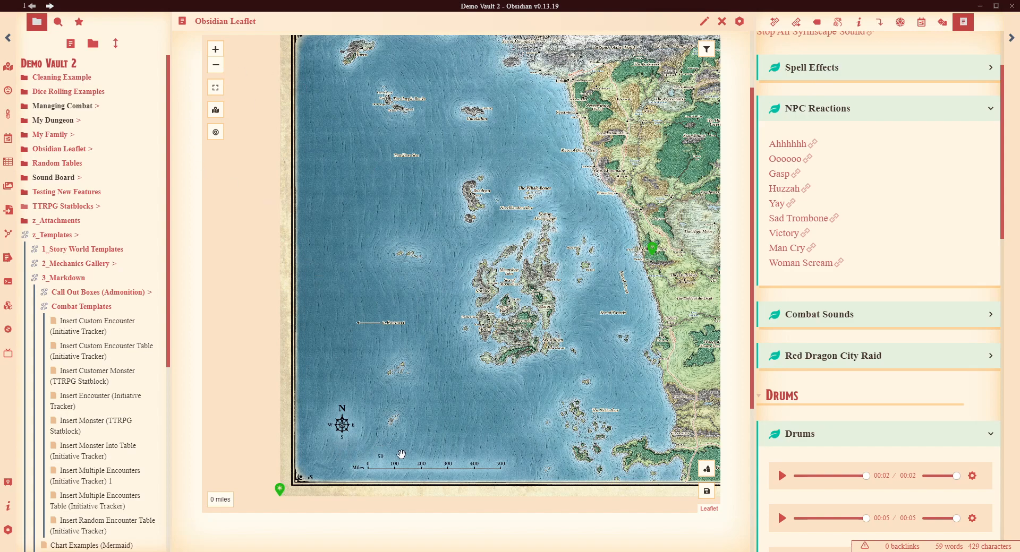
left_click_drag(340, 440, 531, 483)
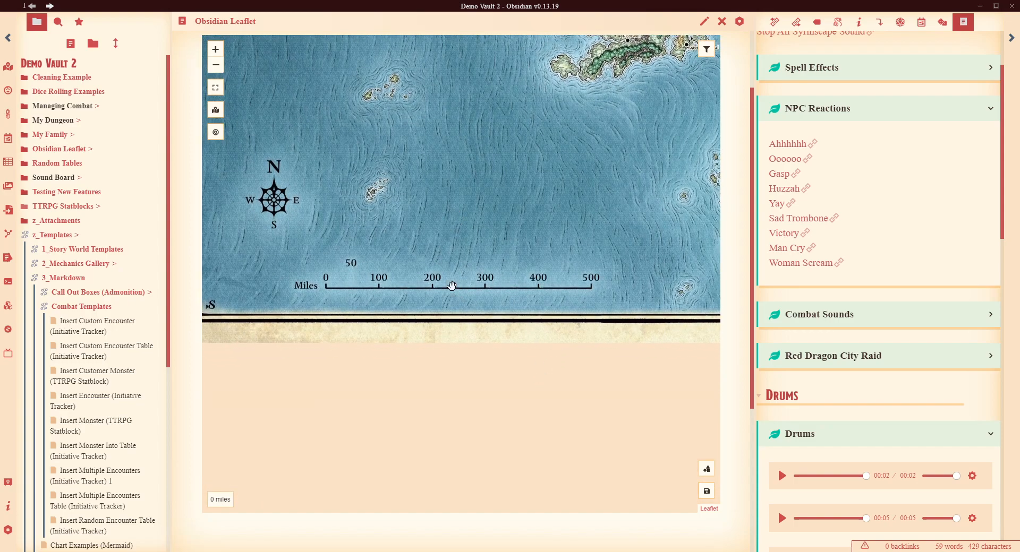
left_click(326, 288, "shift")
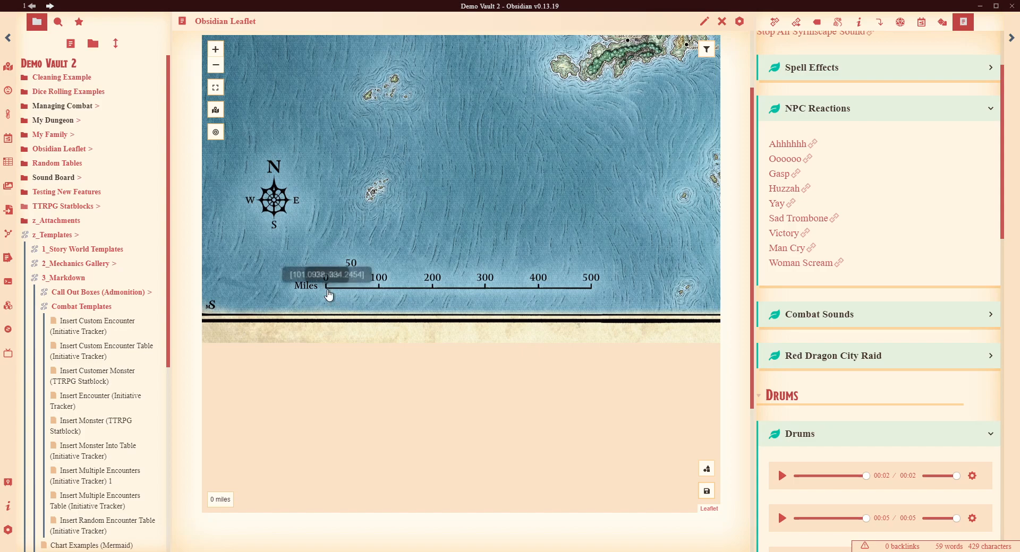
left_click(381, 289, "shift")
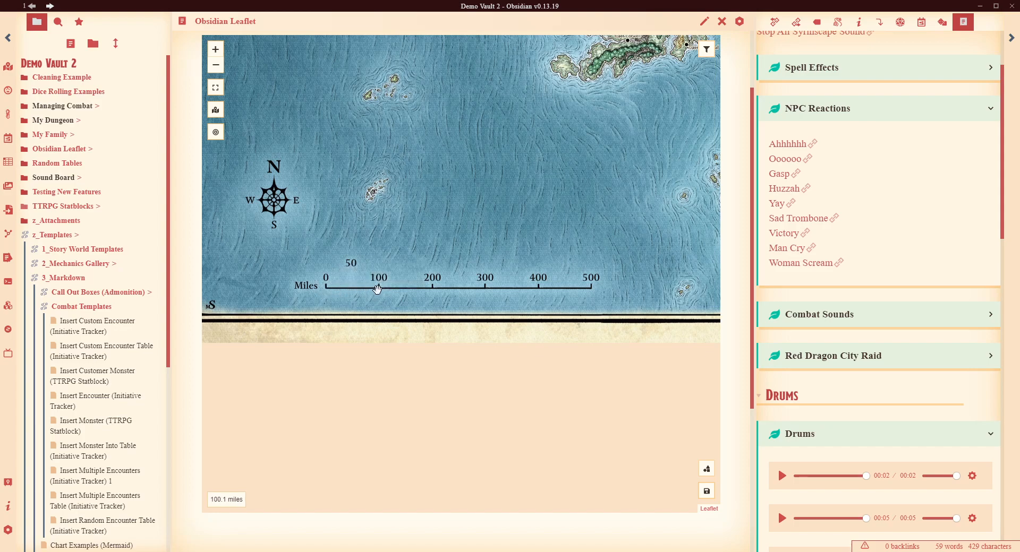
left_click(377, 289, "shift")
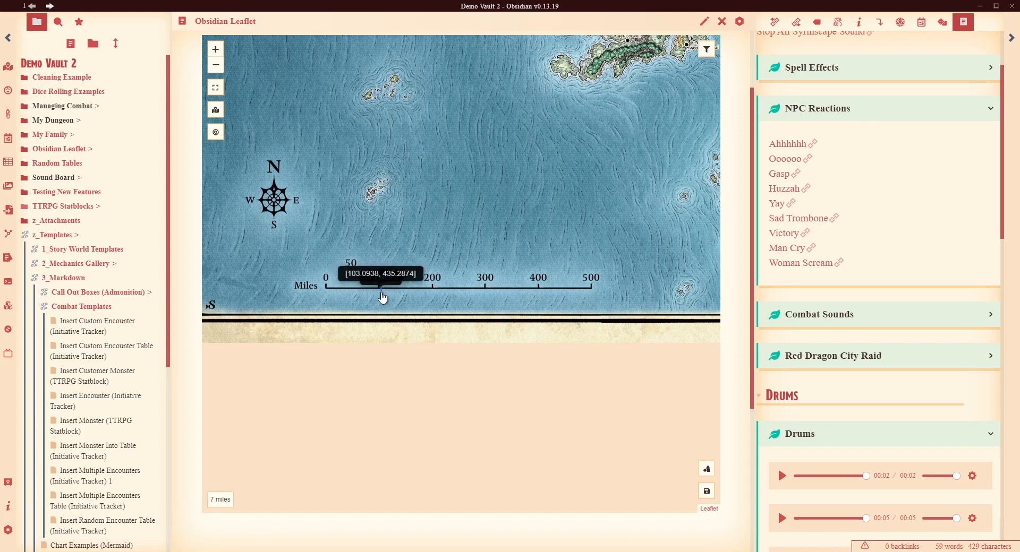
left_click(434, 290, "shift")
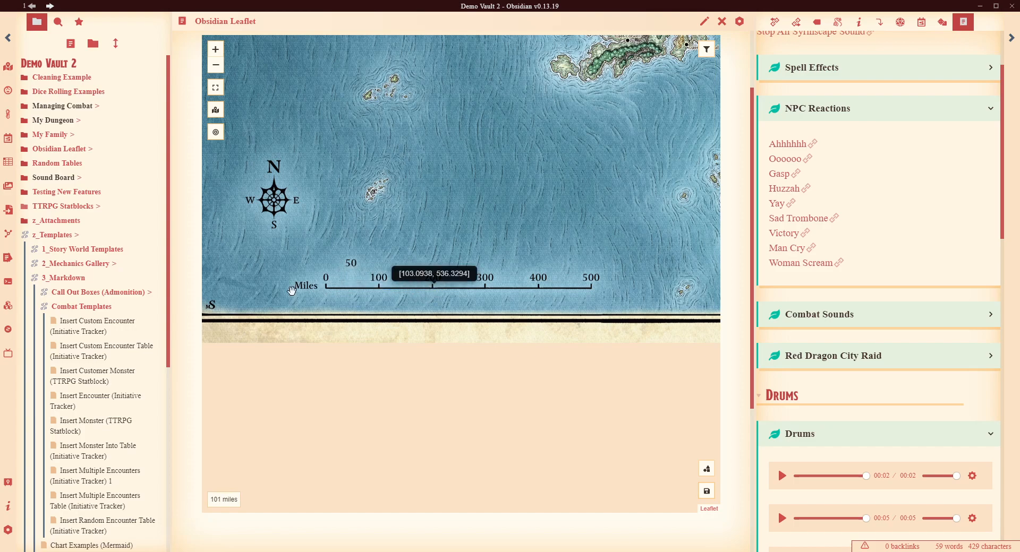
left_click(326, 289, "shift")
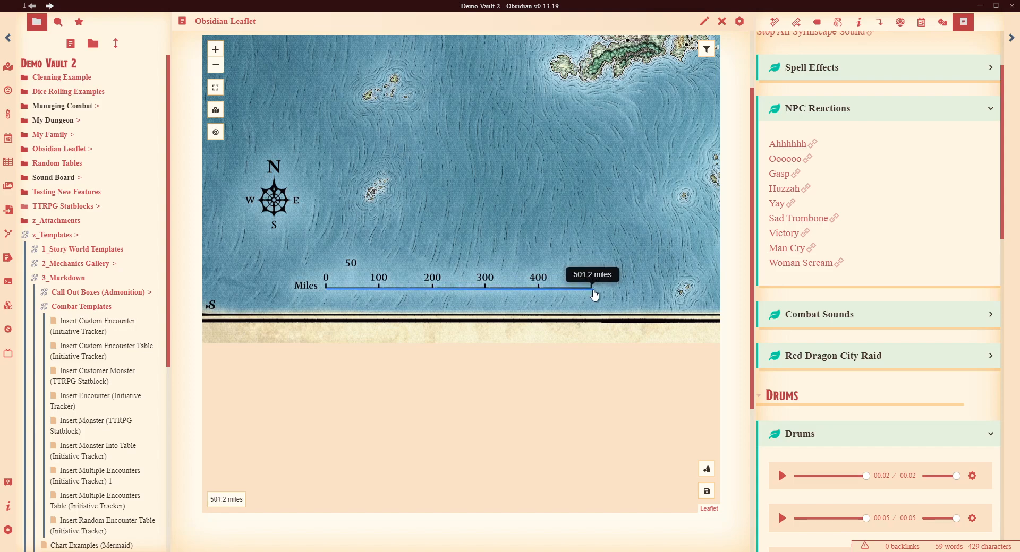
left_click(434, 215)
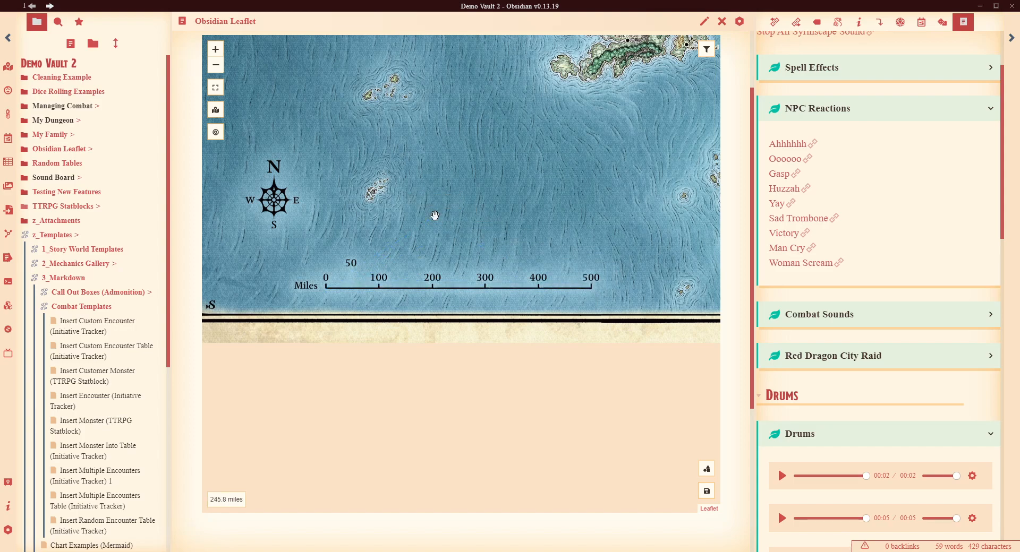
Reset the map view, try distance measurements along the coast around Waterdeep, and return to the note's source.
left_click(215, 133)
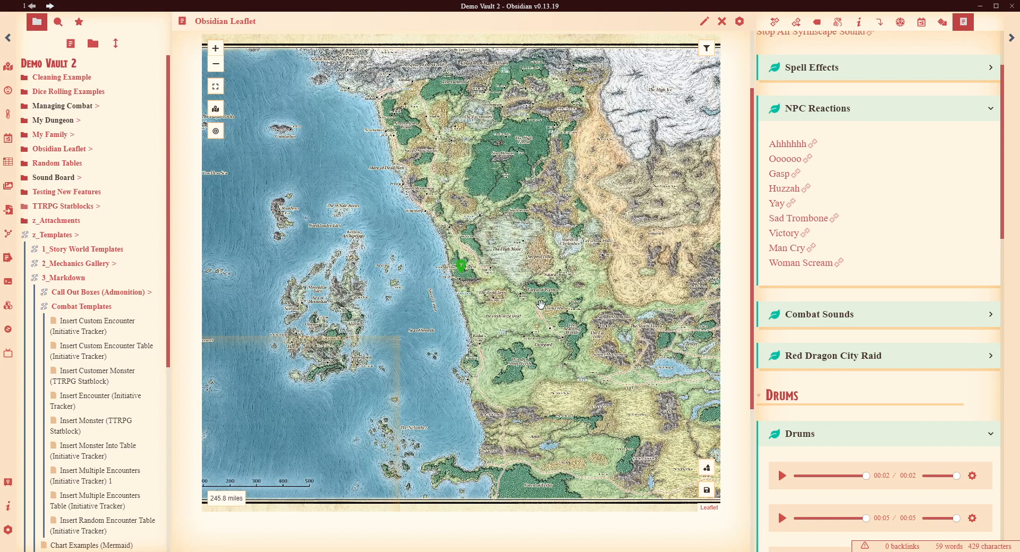
left_click(383, 190, "shift")
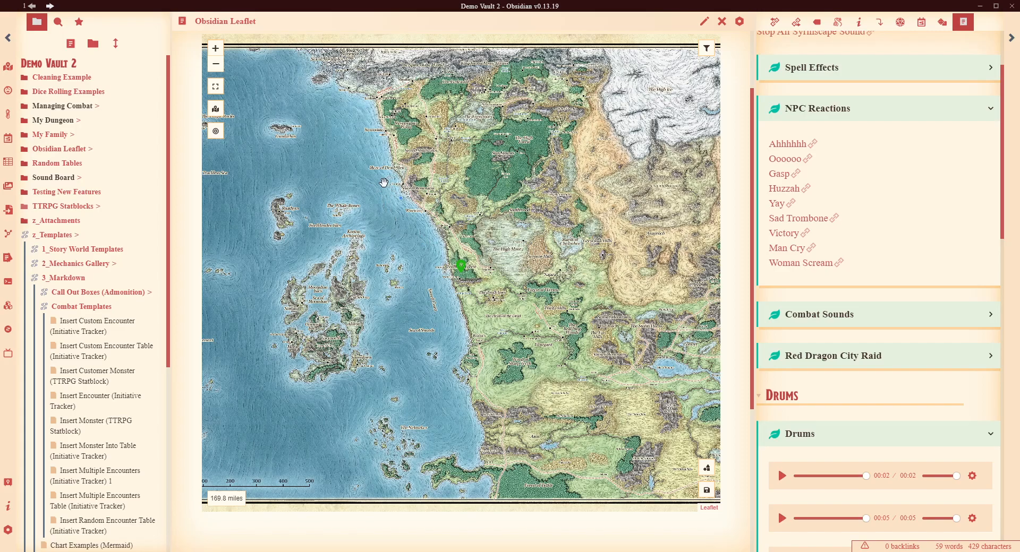
scroll(384, 182, "up", 2)
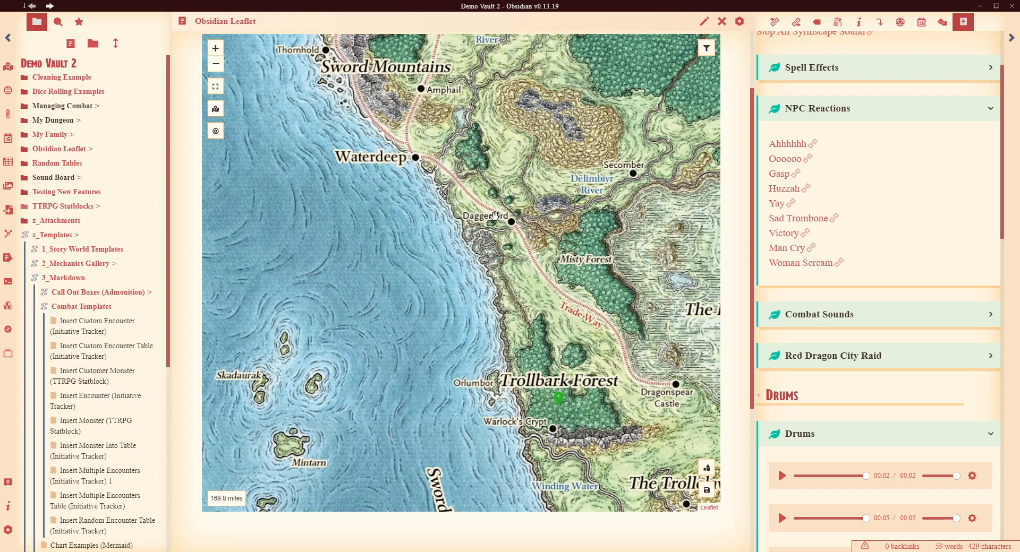
left_click(414, 158, "shift")
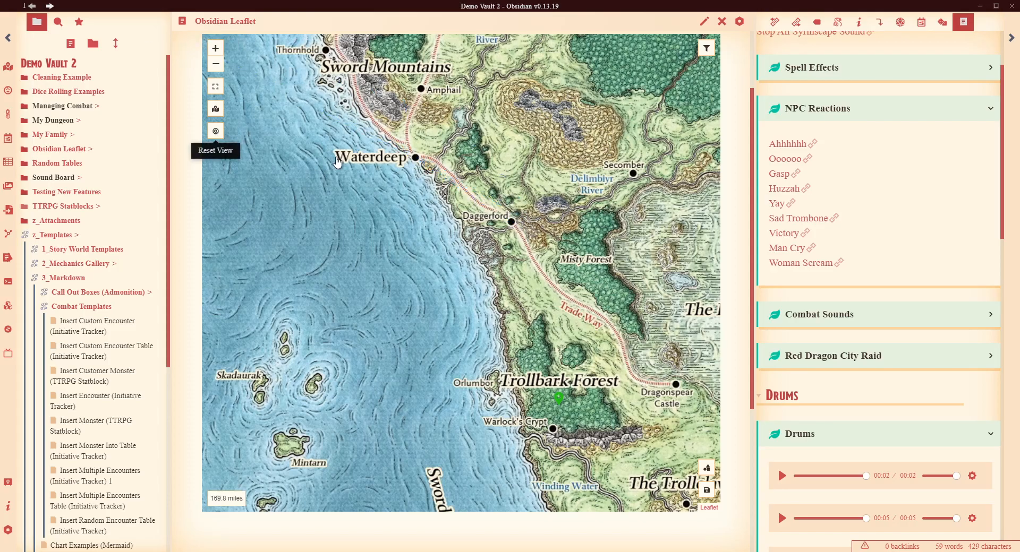
scroll(335, 156, "down", 3)
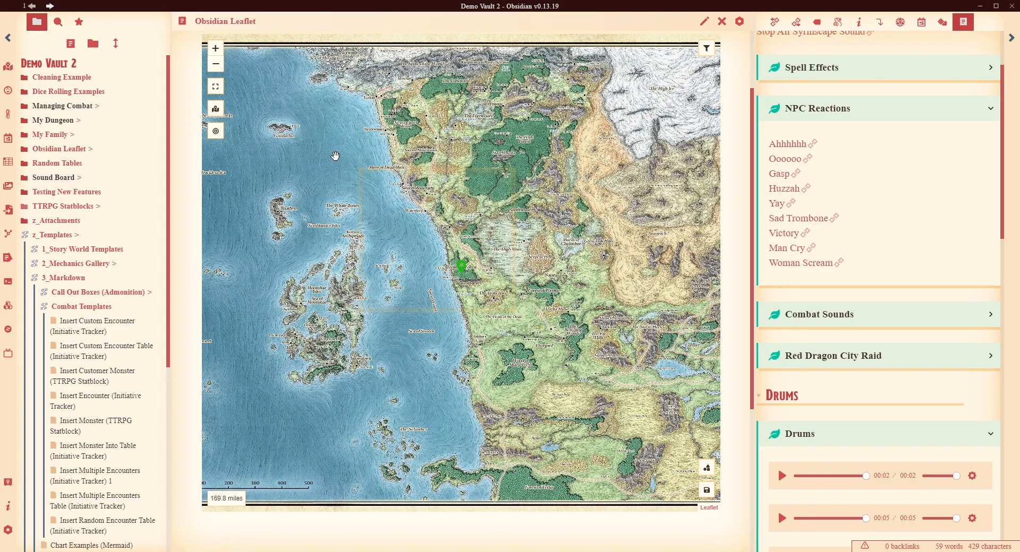
left_click(704, 21)
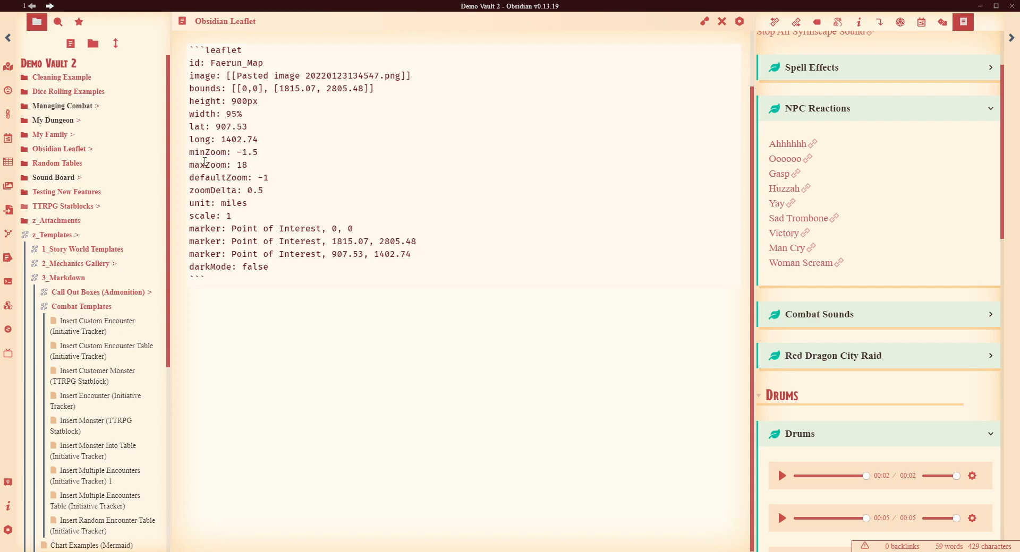
Examine the minZoom, maxZoom, defaultZoom and zoomDelta lines of the Leaflet block and render the map.
left_click_drag(249, 167, 186, 139)
left_click_drag(277, 157, 177, 154)
left_click_drag(255, 166, 178, 153)
left_click(264, 166)
triple_click(260, 166)
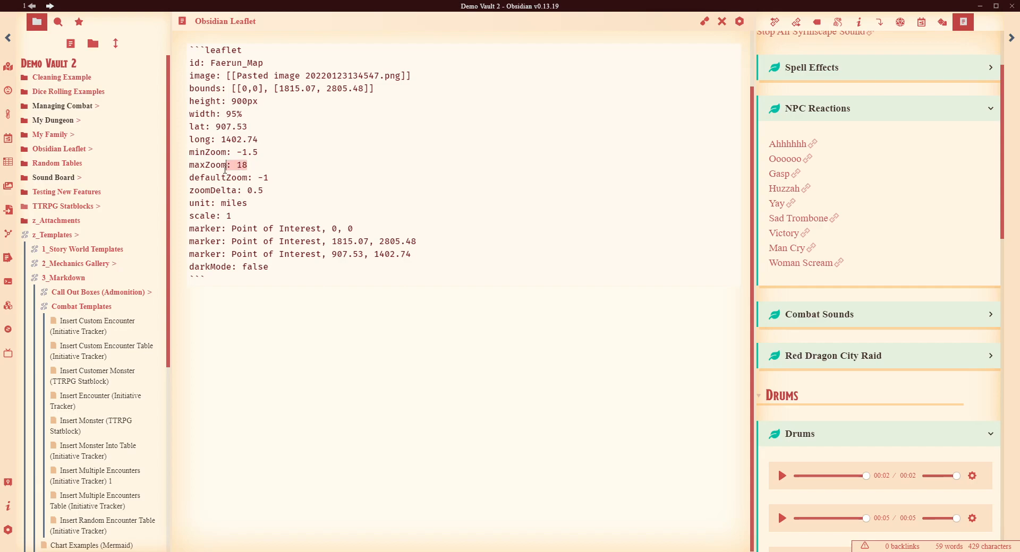
left_click(259, 166)
key("shift+Home")
left_click_drag(263, 152, 242, 152)
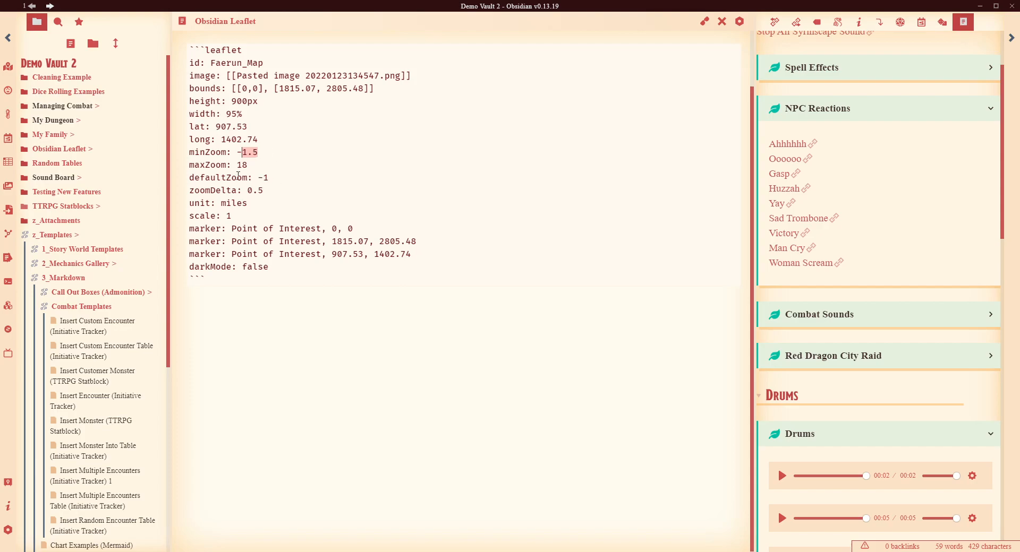
left_click_drag(276, 177, 183, 169)
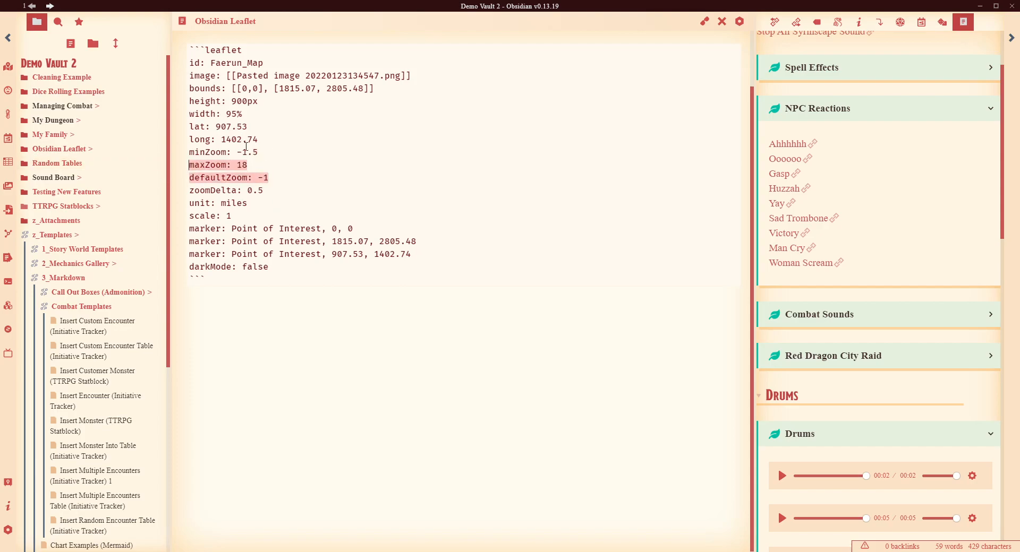
left_click_drag(252, 165, 206, 160)
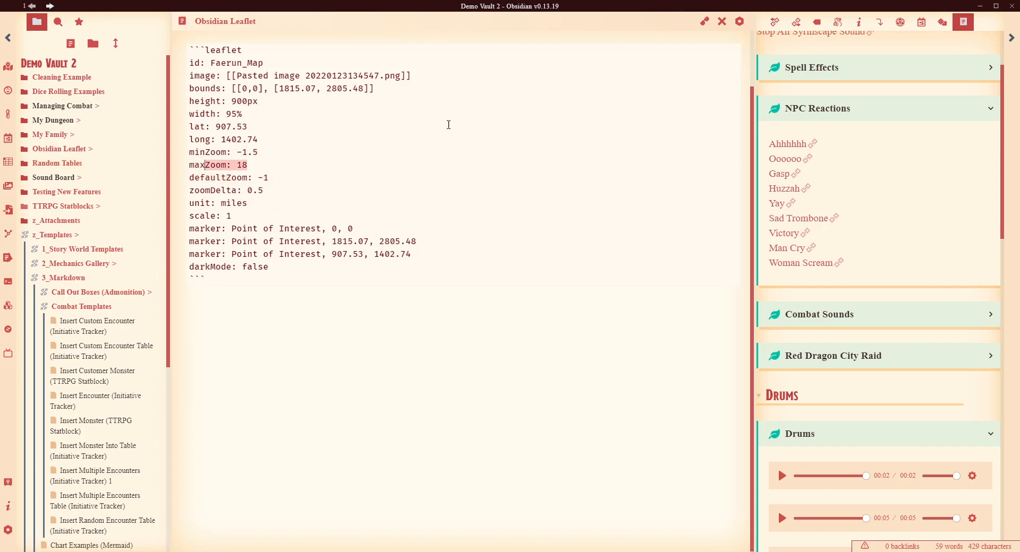
left_click_drag(265, 190, 183, 195)
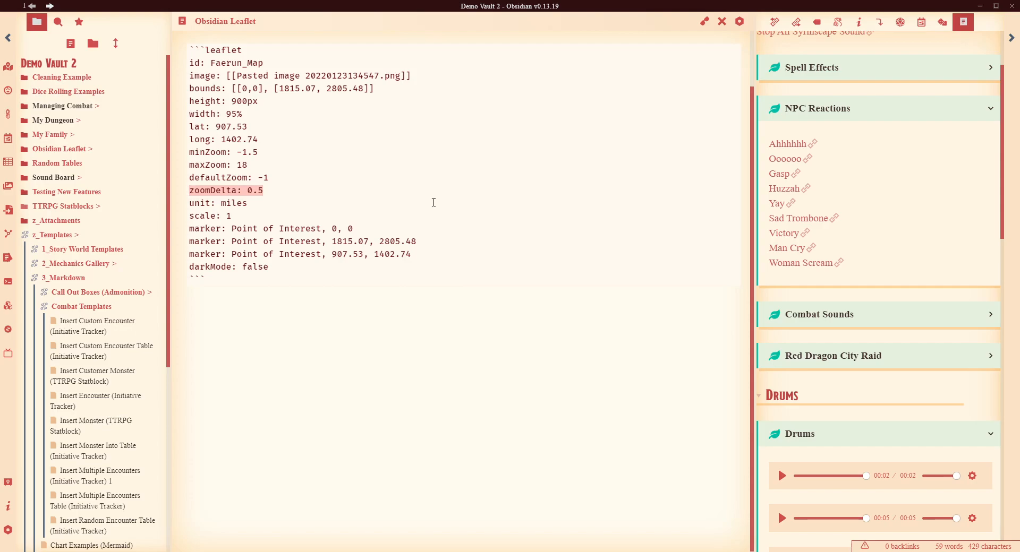
left_click(268, 192)
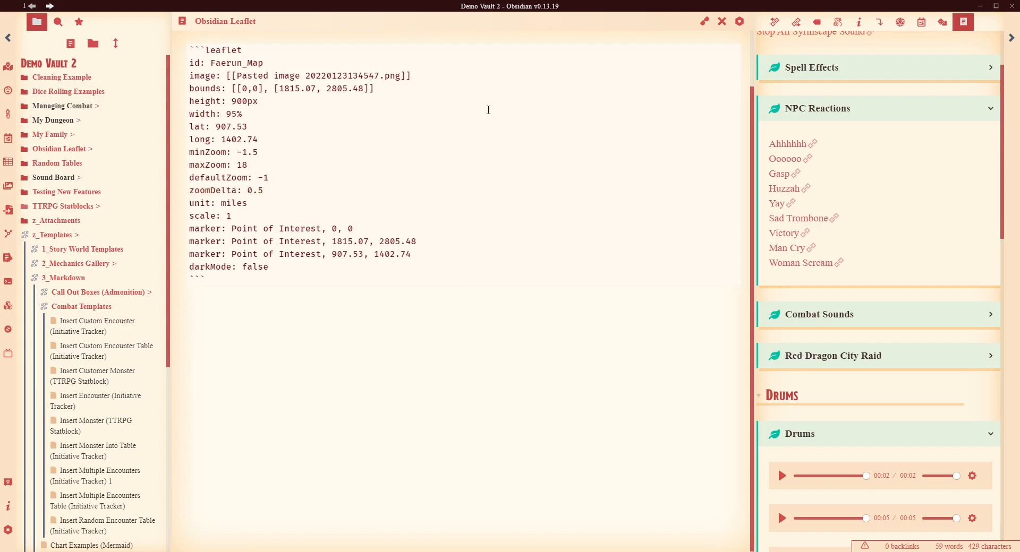
left_click_drag(258, 152, 188, 153)
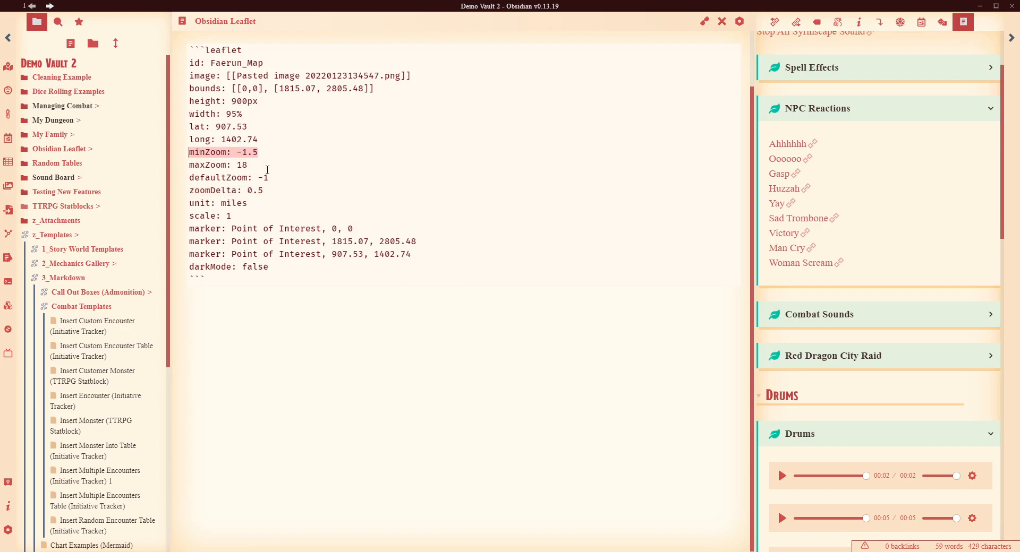
left_click(250, 162)
left_click_drag(283, 178, 141, 180)
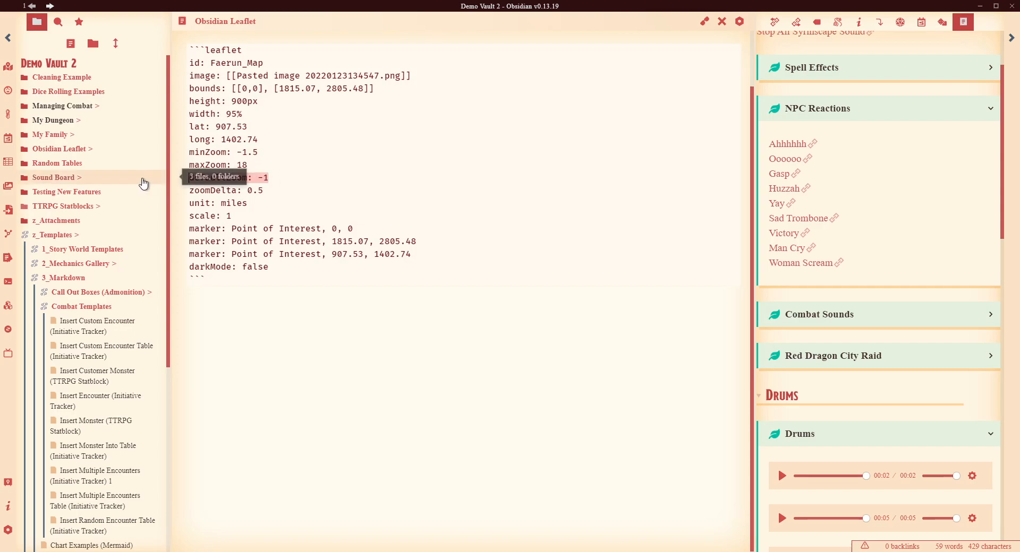
left_click(484, 195)
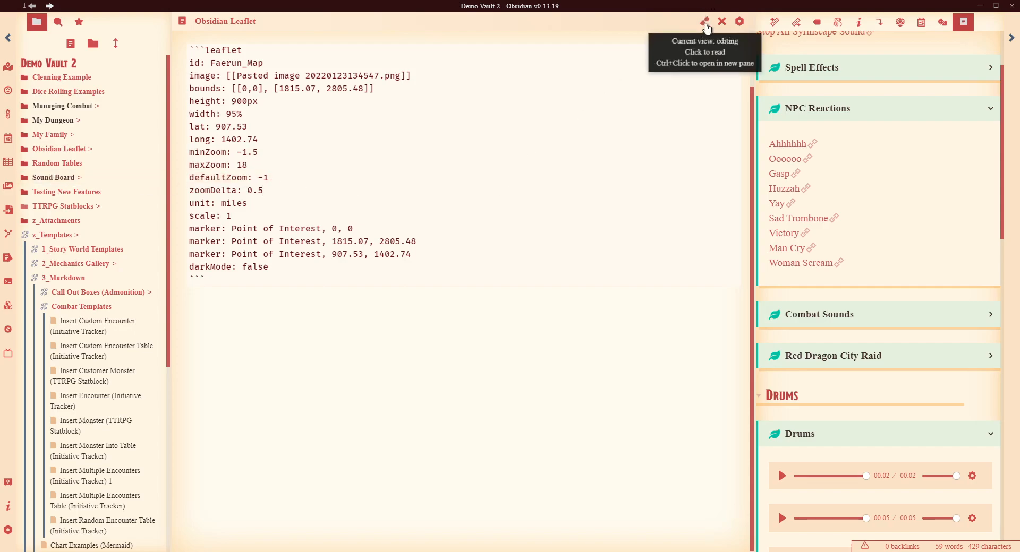
key("ctrl+e")
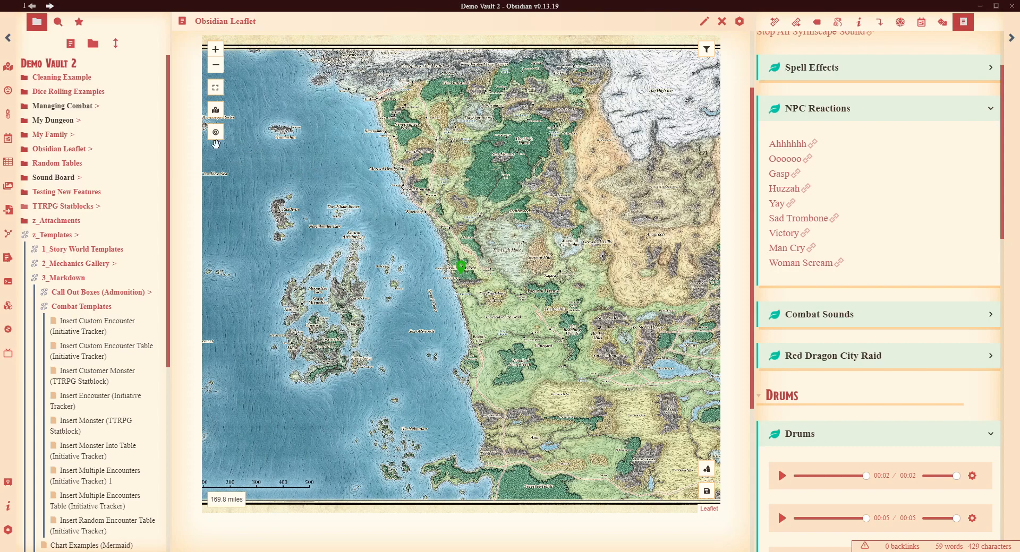
Check the installed community plugins for updates, update them all and close the settings.
left_click(9, 530)
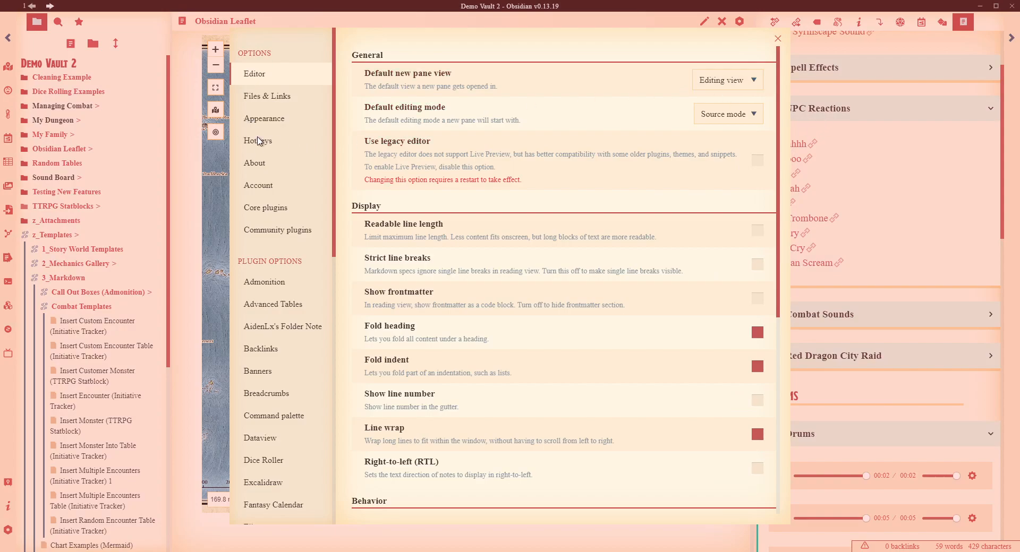
left_click(305, 228)
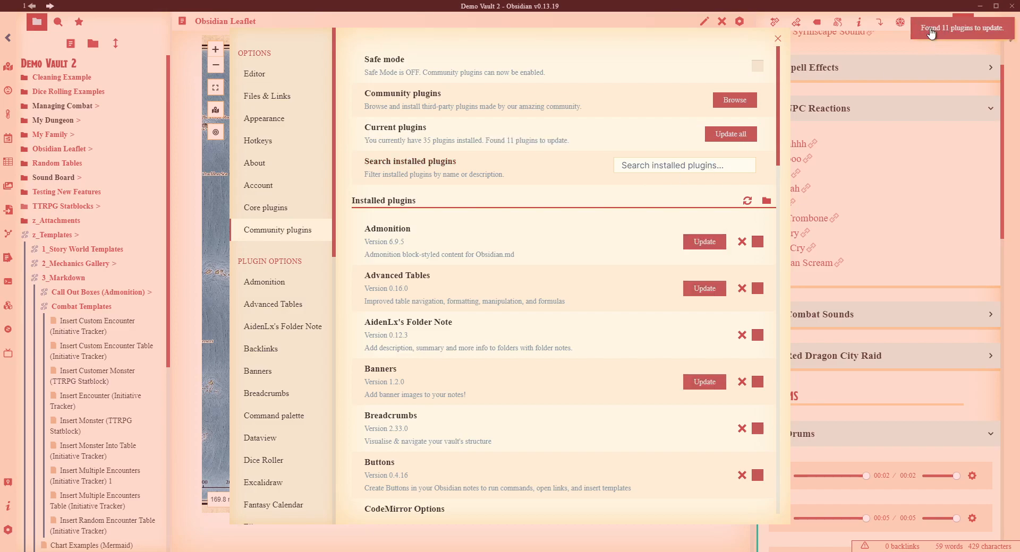
left_click(725, 138)
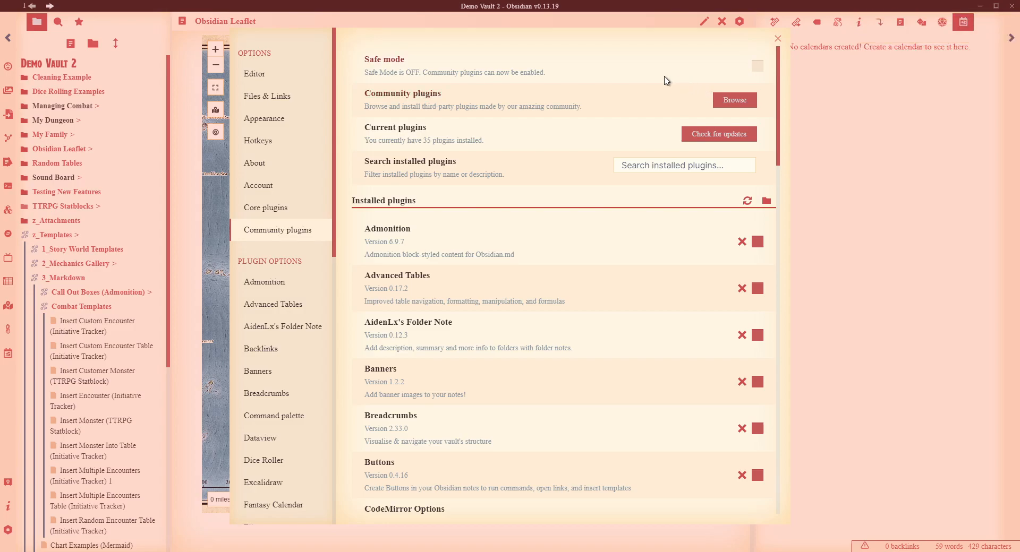
left_click(778, 40)
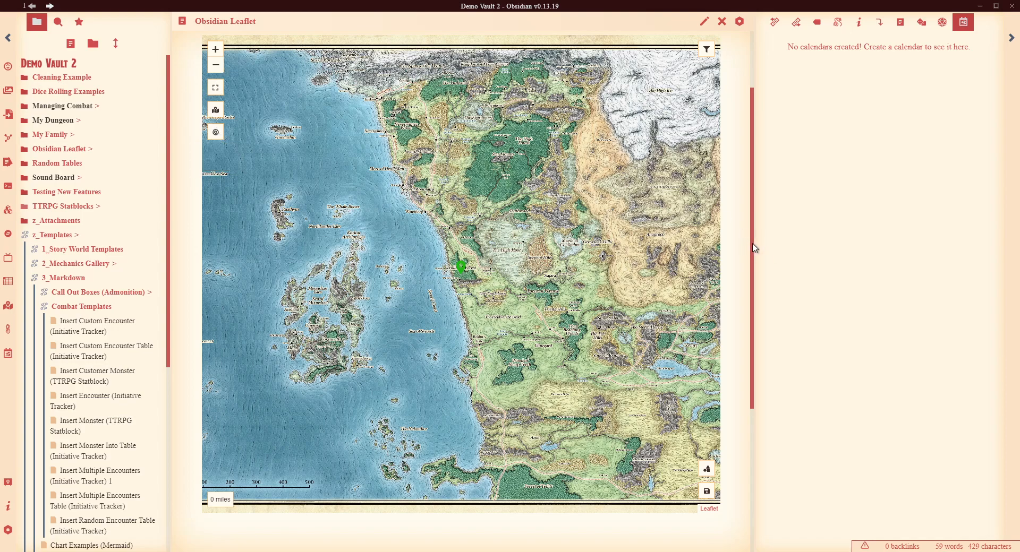
Zoom the map out one level to show it whole, and examine the minZoom and maxZoom lines in the note's source.
left_click_drag(752, 245, 752, 243)
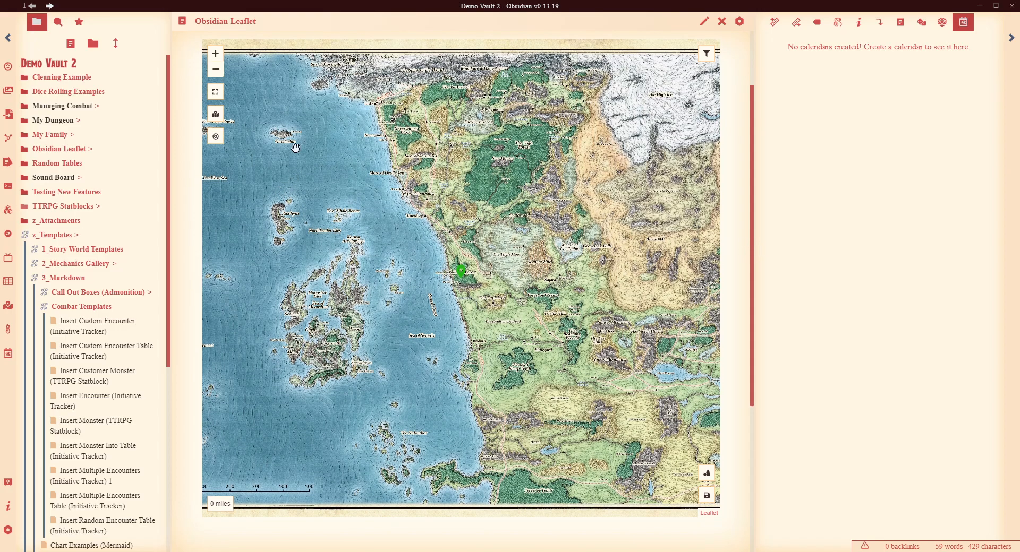
left_click(215, 71)
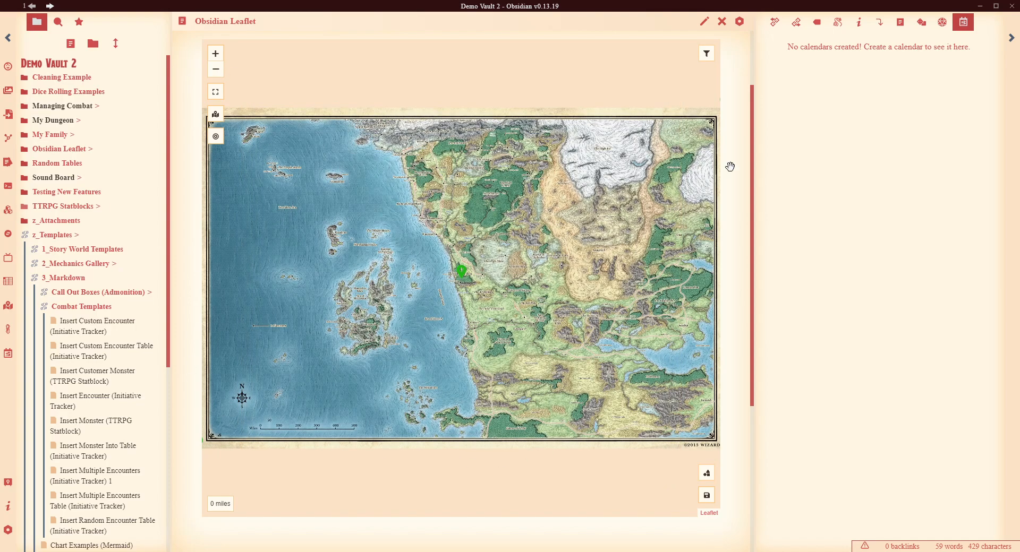
left_click(704, 21)
left_click_drag(261, 157, 177, 159)
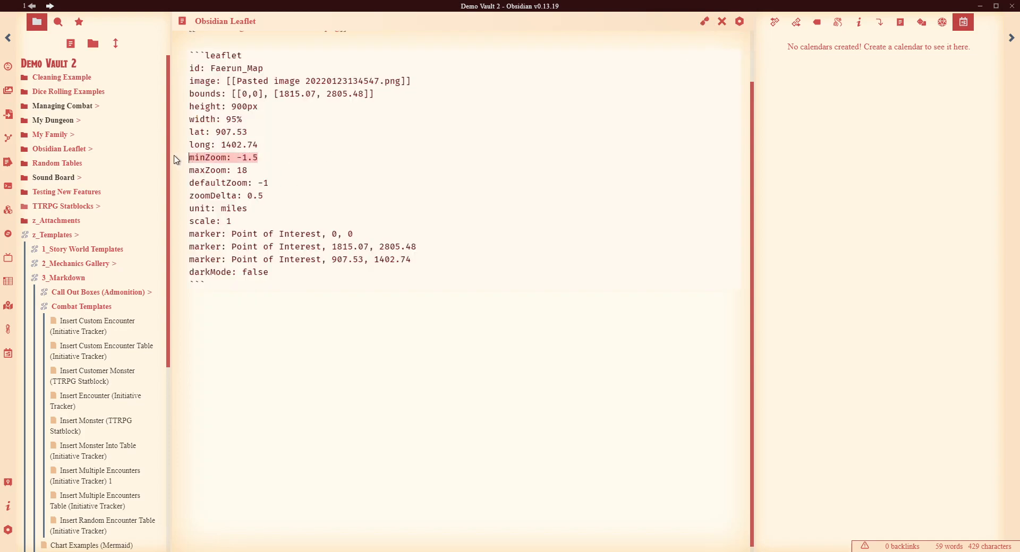
left_click(266, 157)
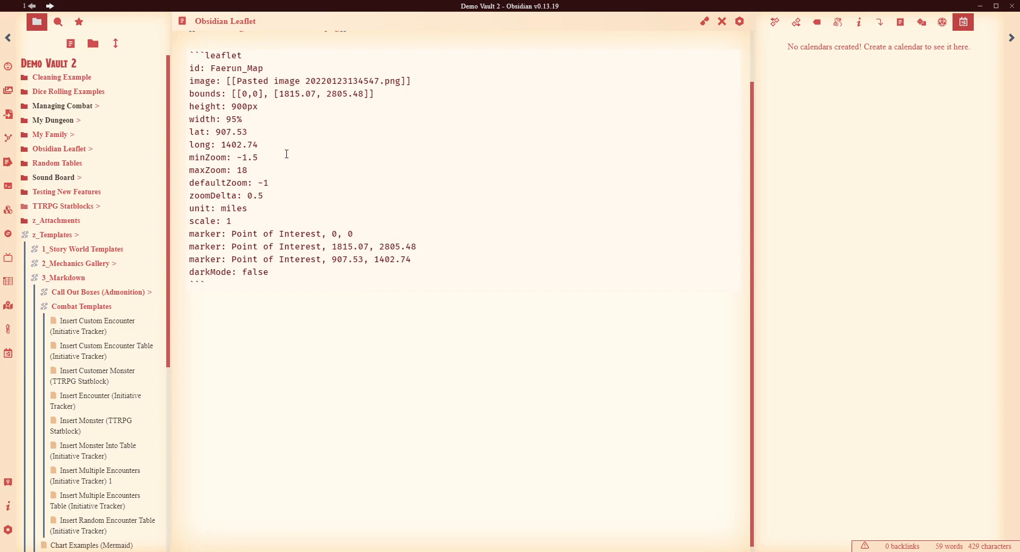
left_click_drag(260, 156, 195, 170)
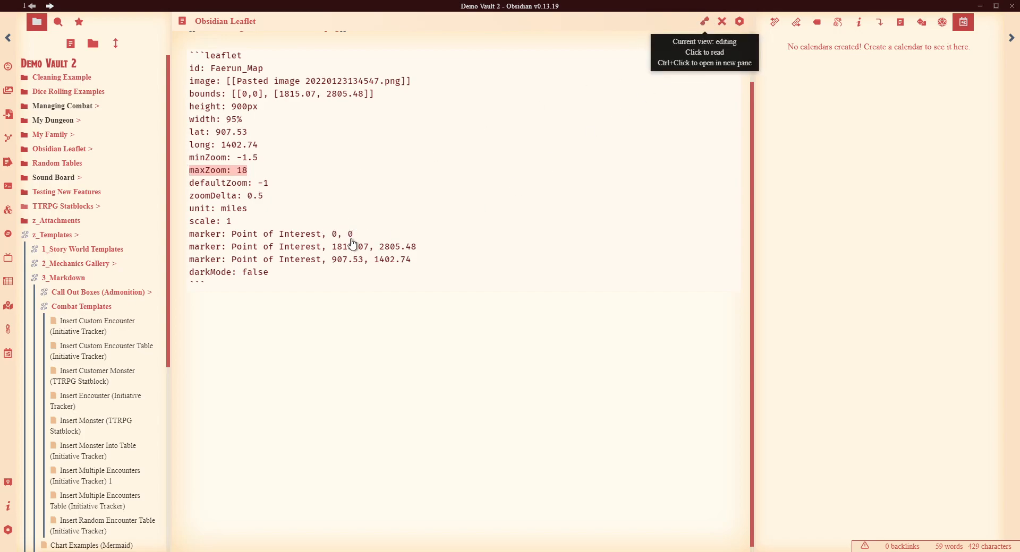
Render the map, zoom in to level -0.5 and check the current zoom level.
key("ctrl+e")
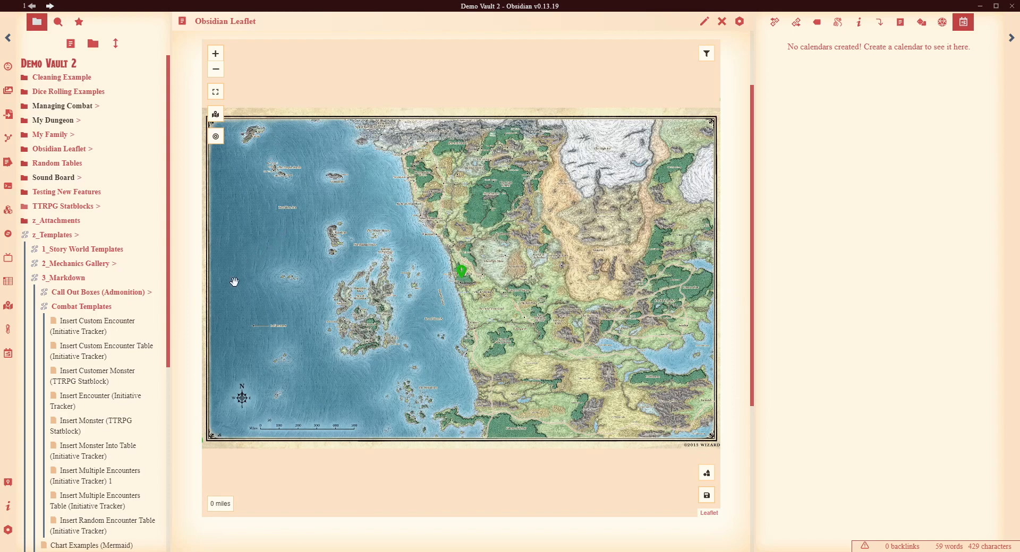
left_click(216, 55)
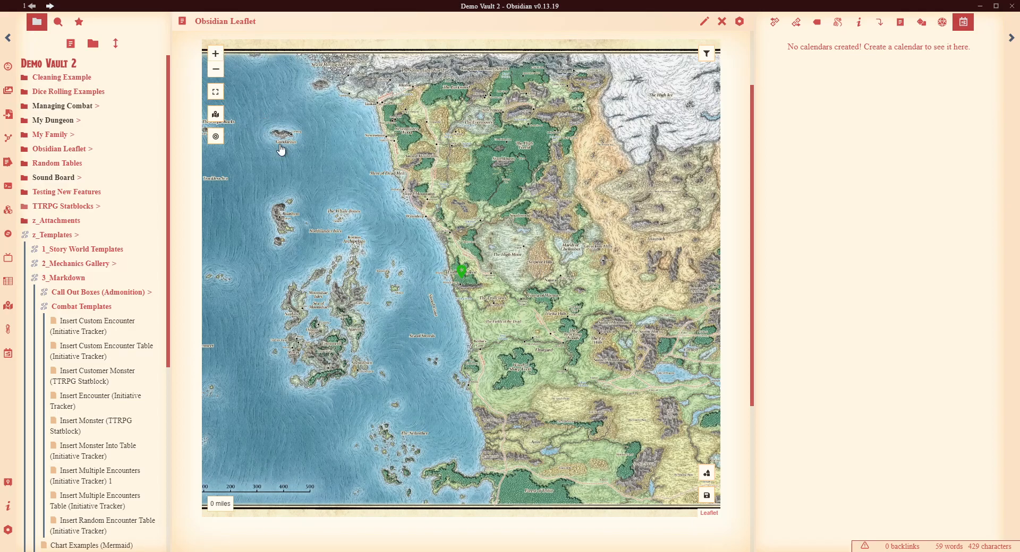
scroll(392, 125, "up", 1)
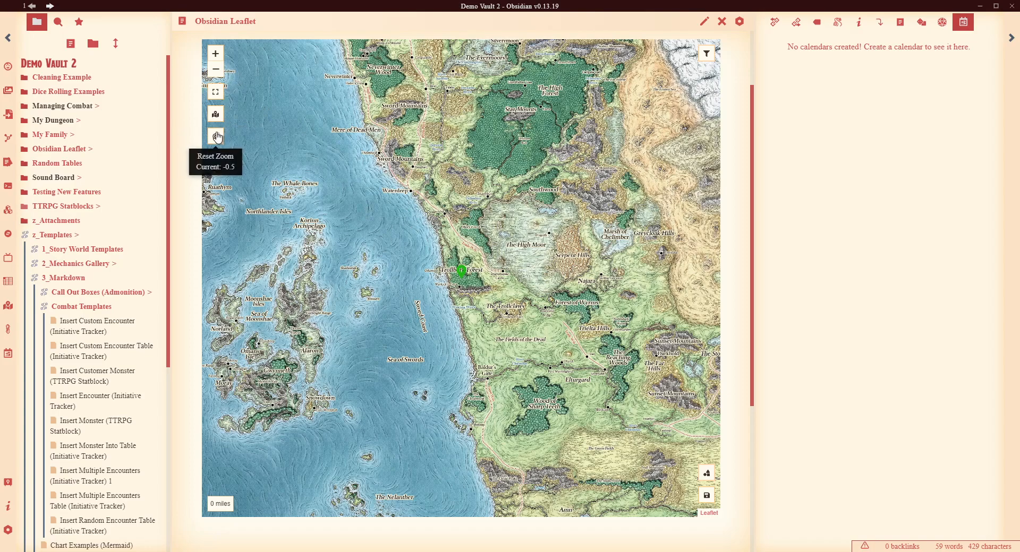
Set the Leaflet block's defaultZoom to -0.5 and test resetting and zooming the rendered map.
left_click(704, 21)
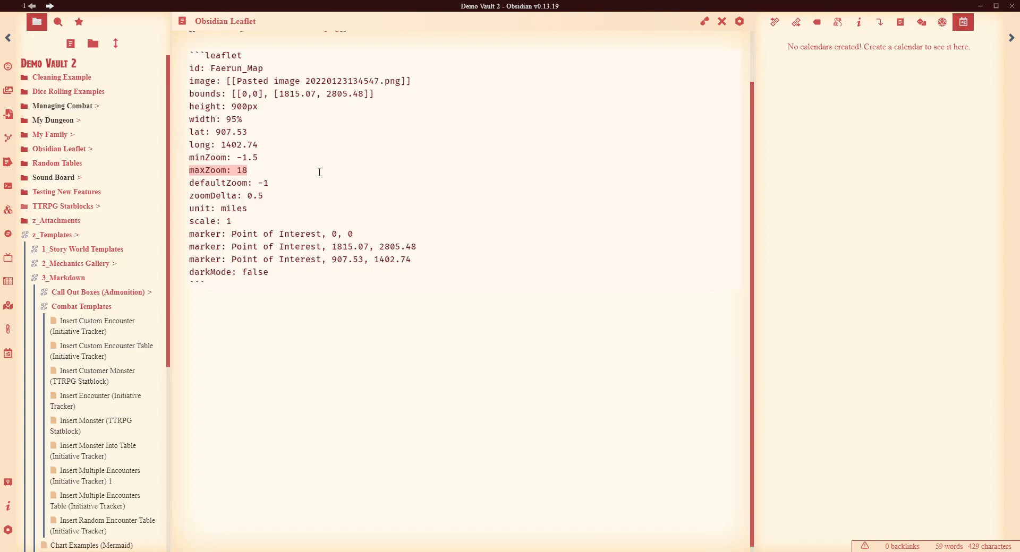
left_click(282, 184)
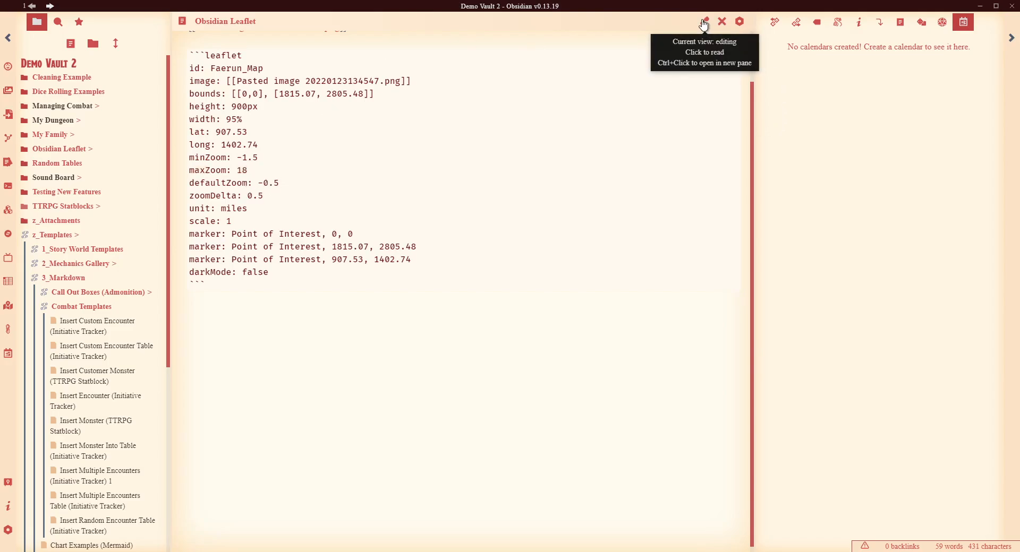
key("ctrl+e")
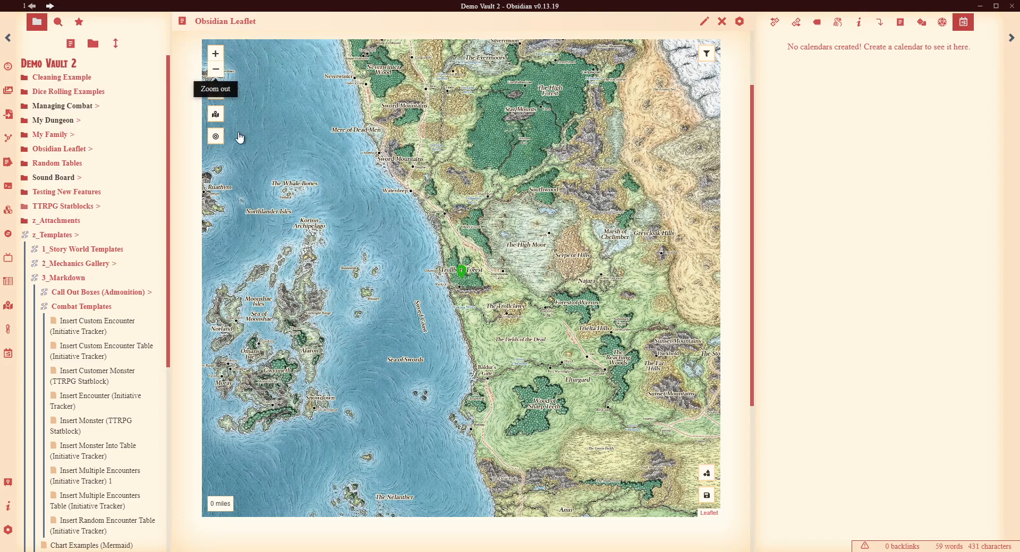
left_click(215, 136)
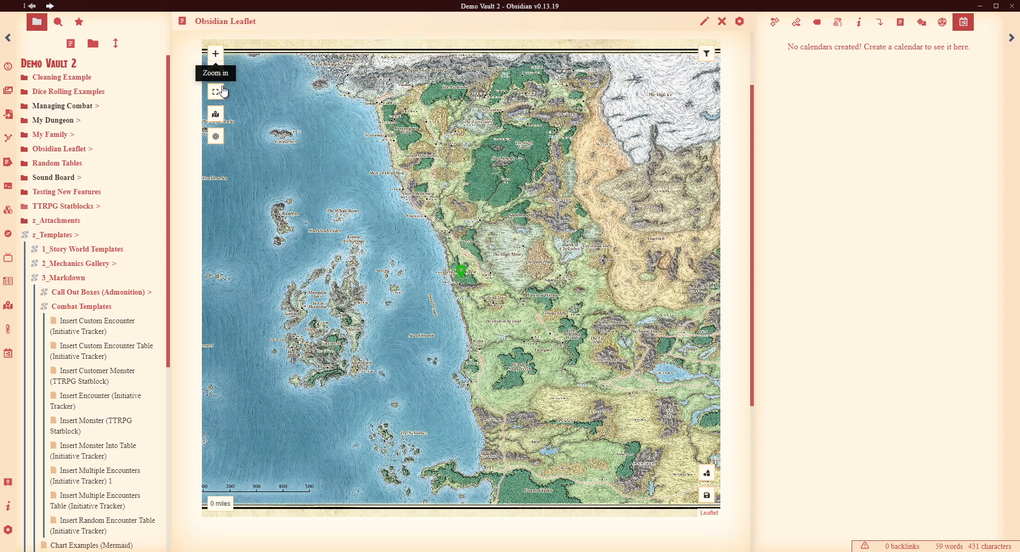
left_click(215, 52)
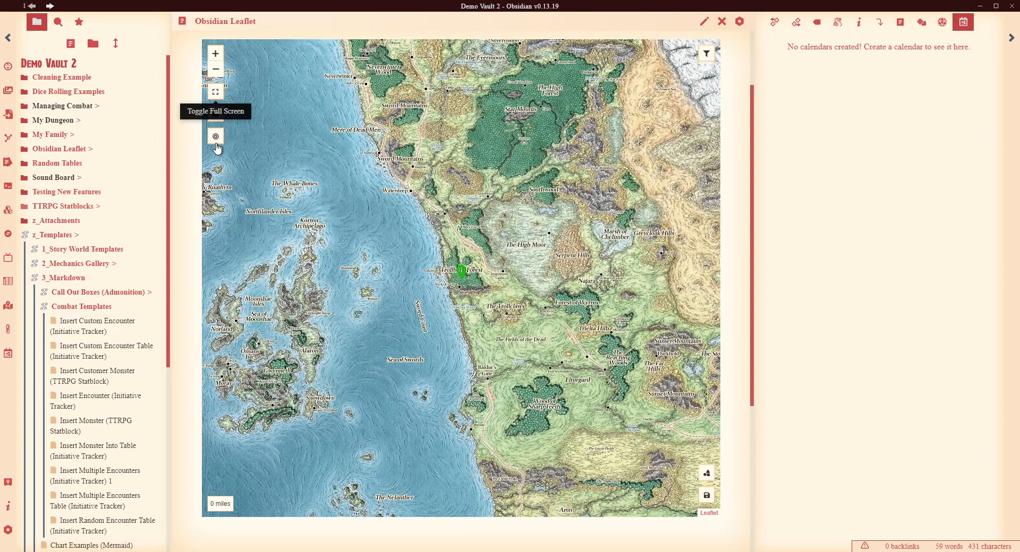
left_click(216, 74)
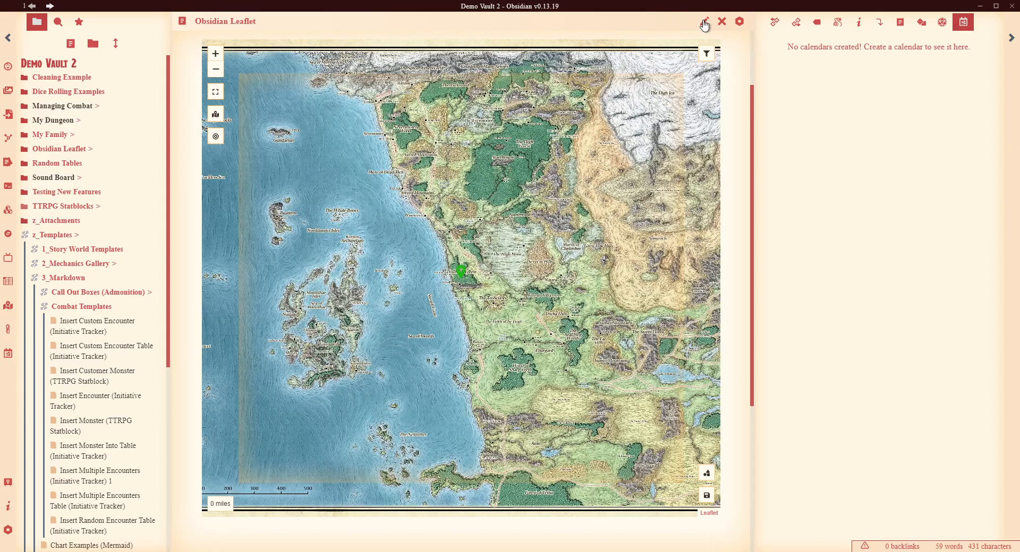
Set the Leaflet block's defaultZoom to 0 and test zooming the rendered map out until all of it shows.
left_click(704, 23)
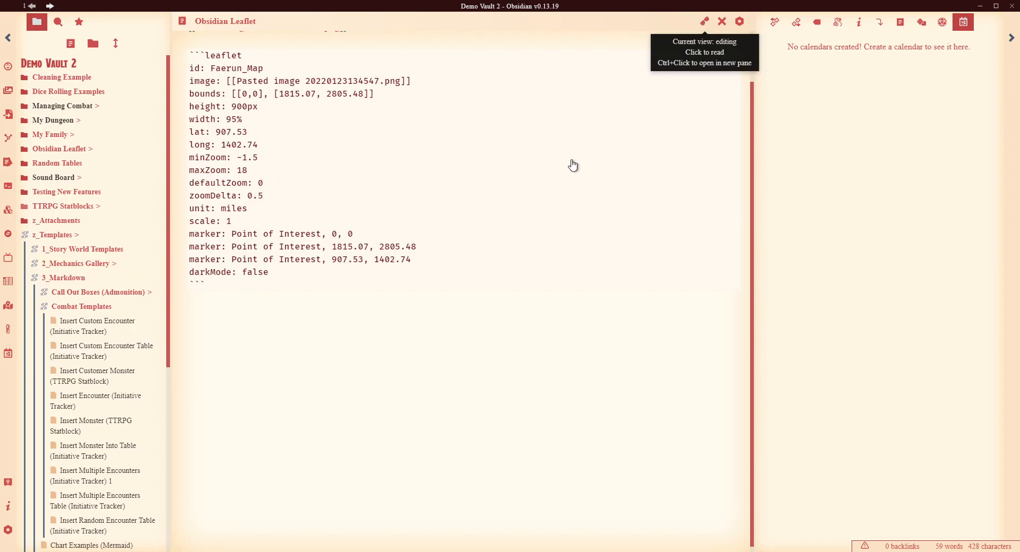
key("ctrl+e")
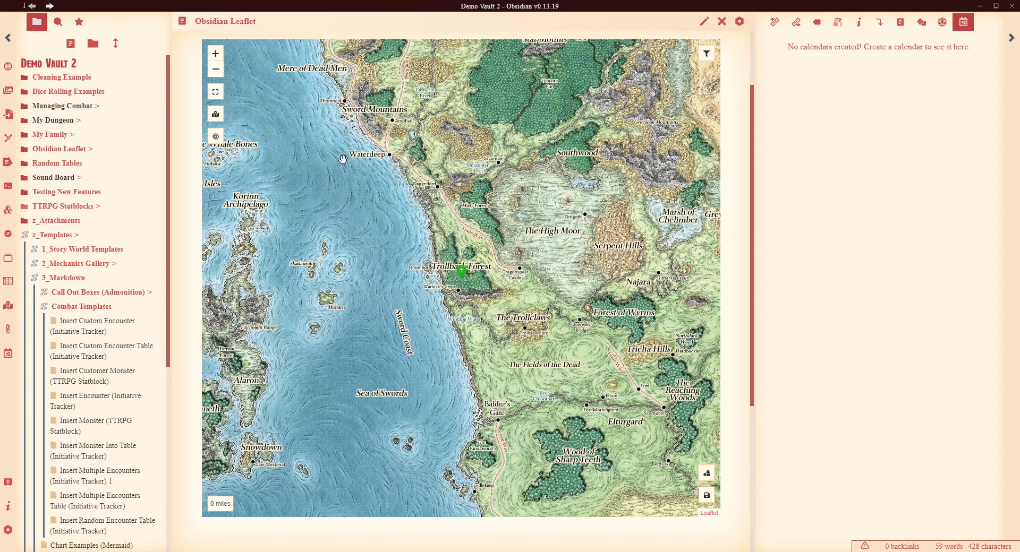
left_click(215, 71)
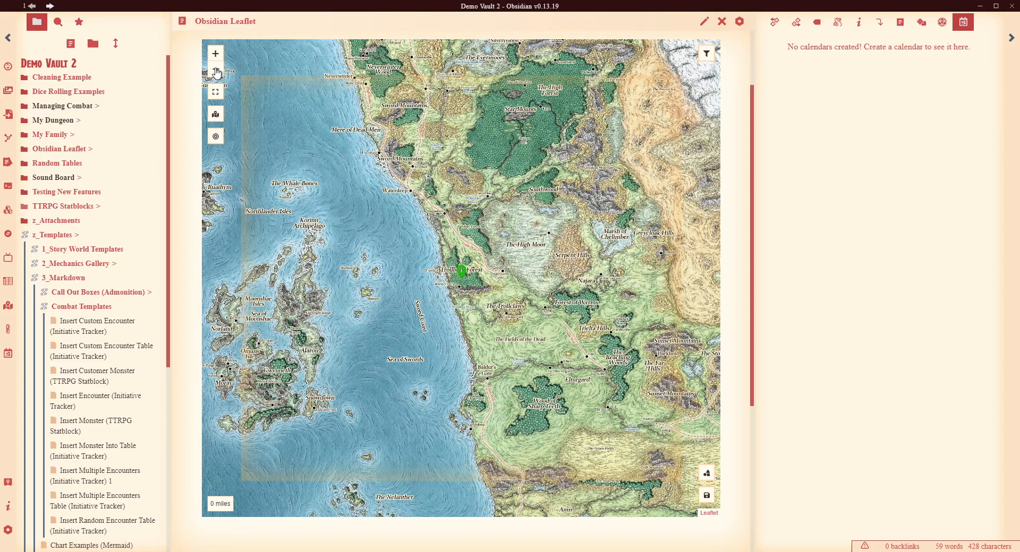
left_click(216, 70)
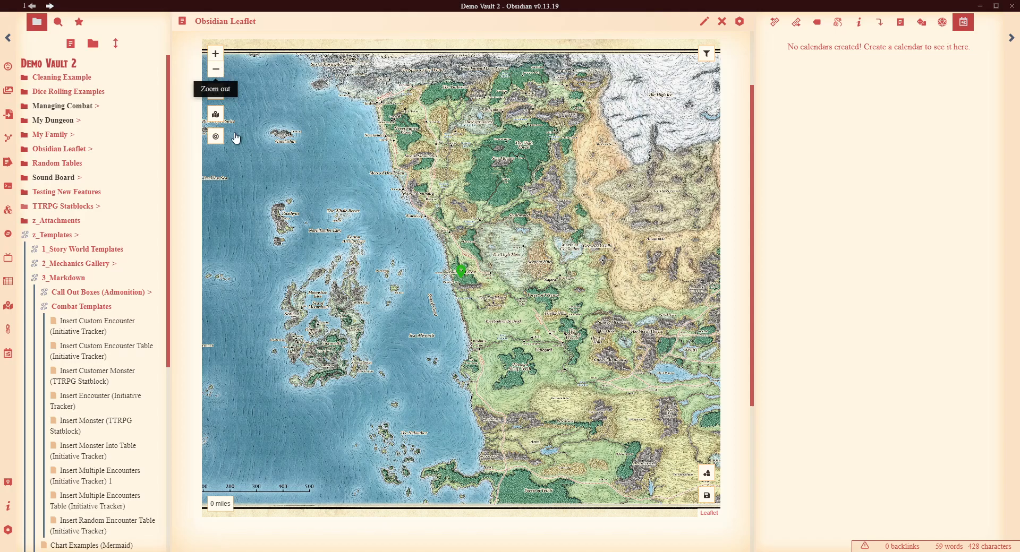
left_click(219, 69)
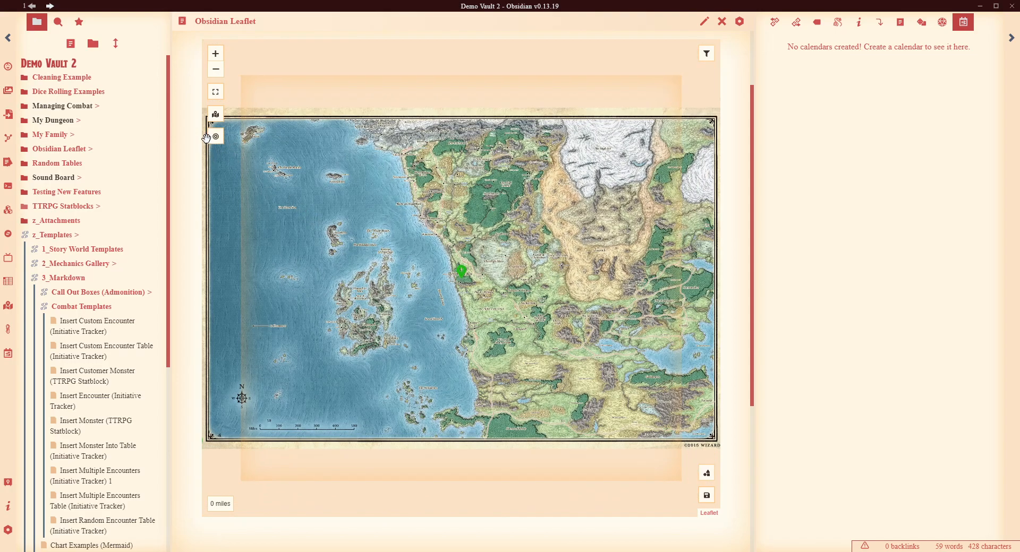
Set the Leaflet block's defaultZoom to -1.5 and render the map.
left_click(704, 21)
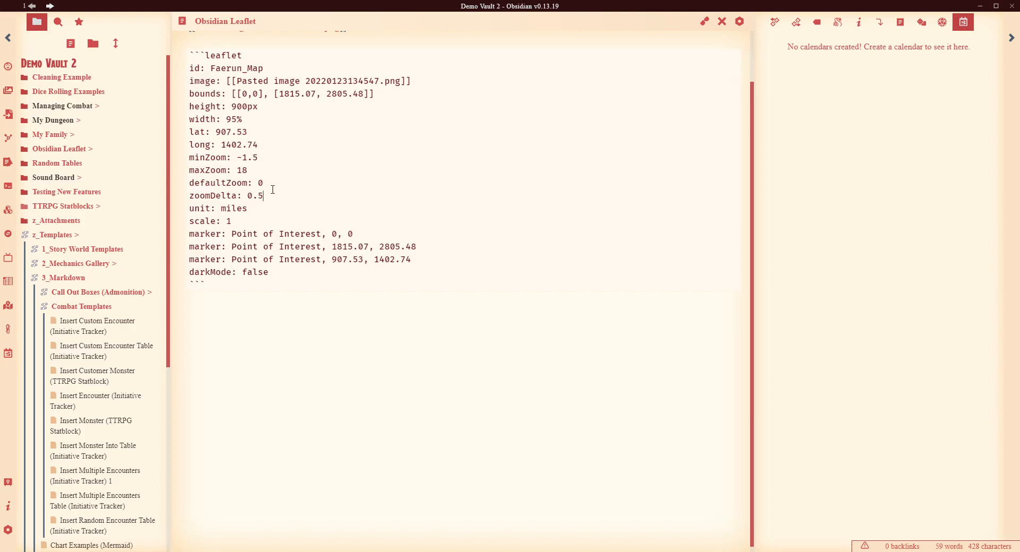
key("BackSpace")
type("-1.5")
left_click_drag(265, 200, 158, 208)
mouse_move(278, 199)
left_mouse_down()
mouse_move(228, 200)
mouse_move(275, 200)
left_mouse_up()
left_click(713, 22)
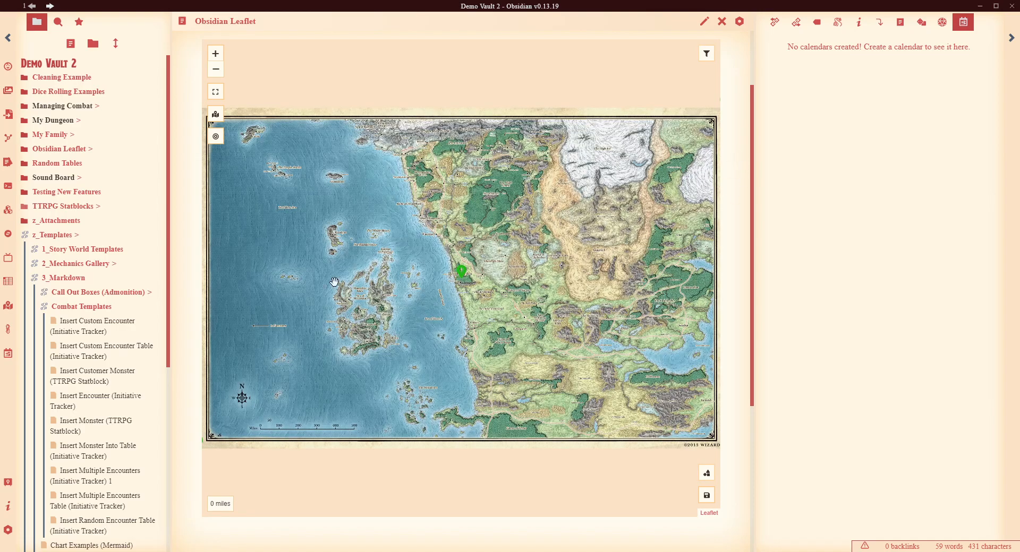
Review the minZoom and maxZoom lines in the Leaflet block and check the rendered map's current zoom level.
left_click(706, 23)
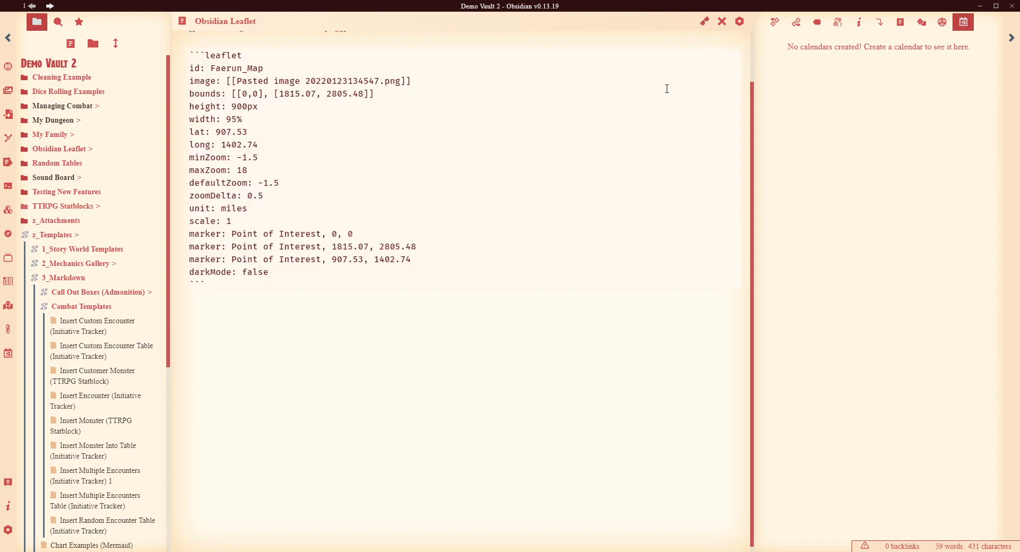
left_click_drag(257, 157, 176, 159)
left_click_drag(270, 174, 177, 174)
left_click_drag(256, 157, 176, 151)
left_click(321, 150)
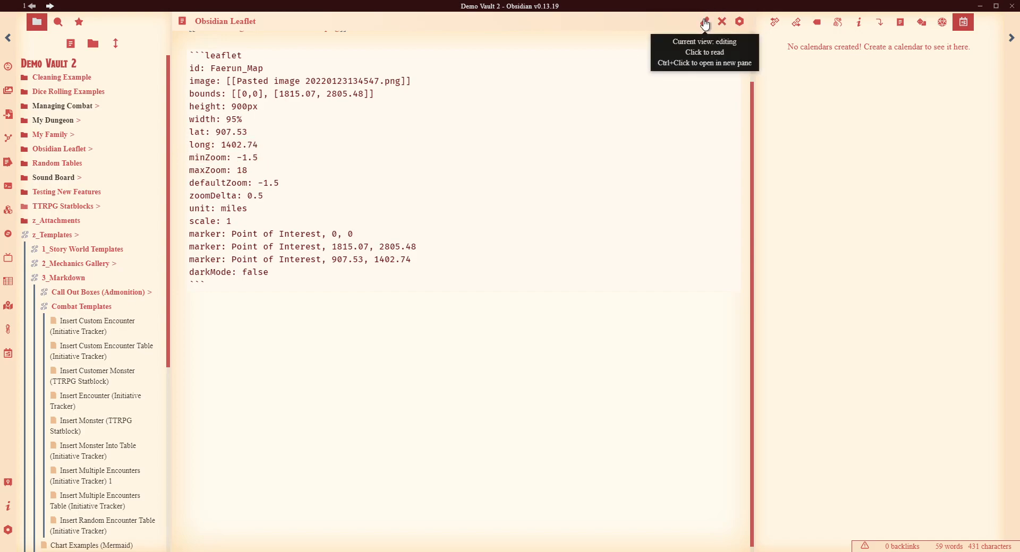
key("ctrl+e")
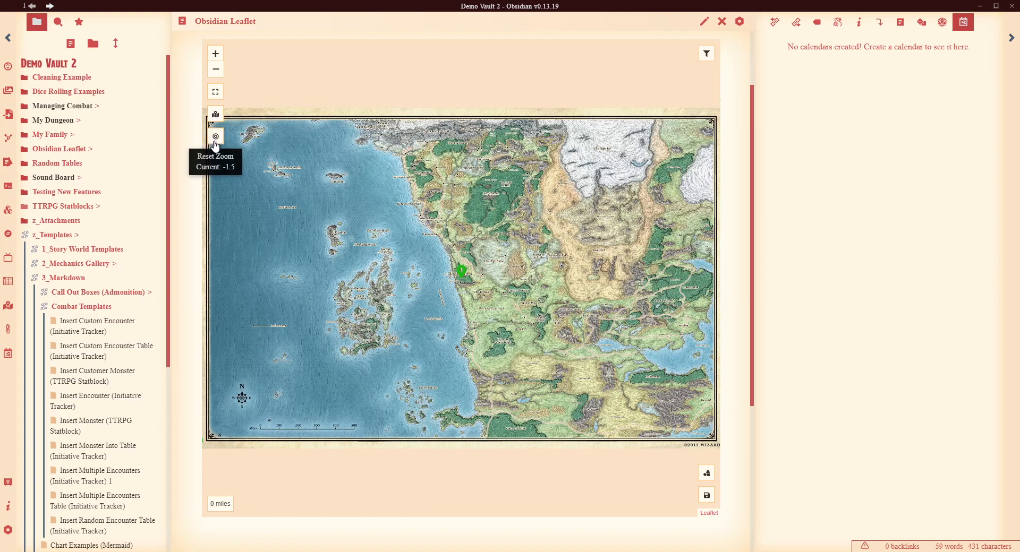
left_click(706, 24)
left_click_drag(247, 171, 142, 169)
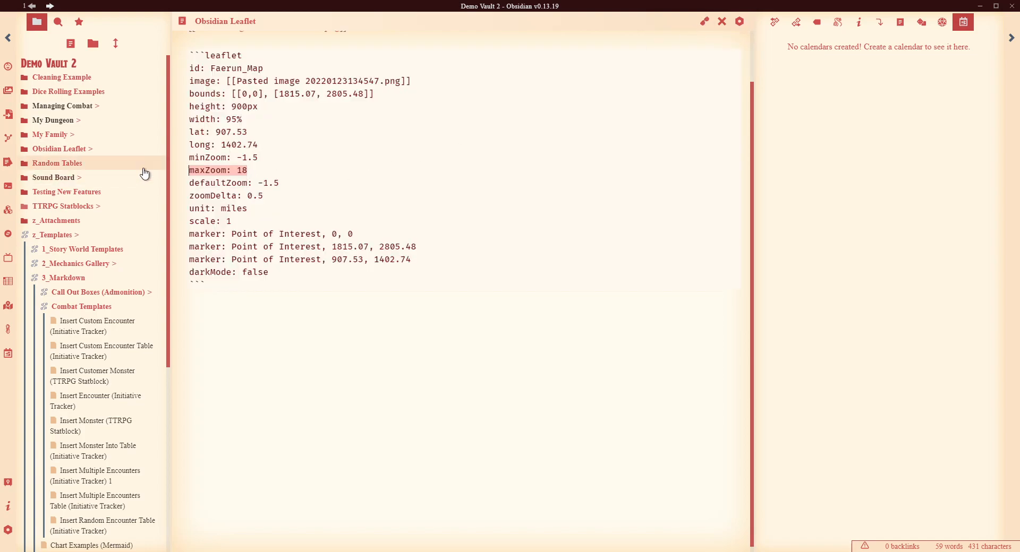
left_click(385, 179)
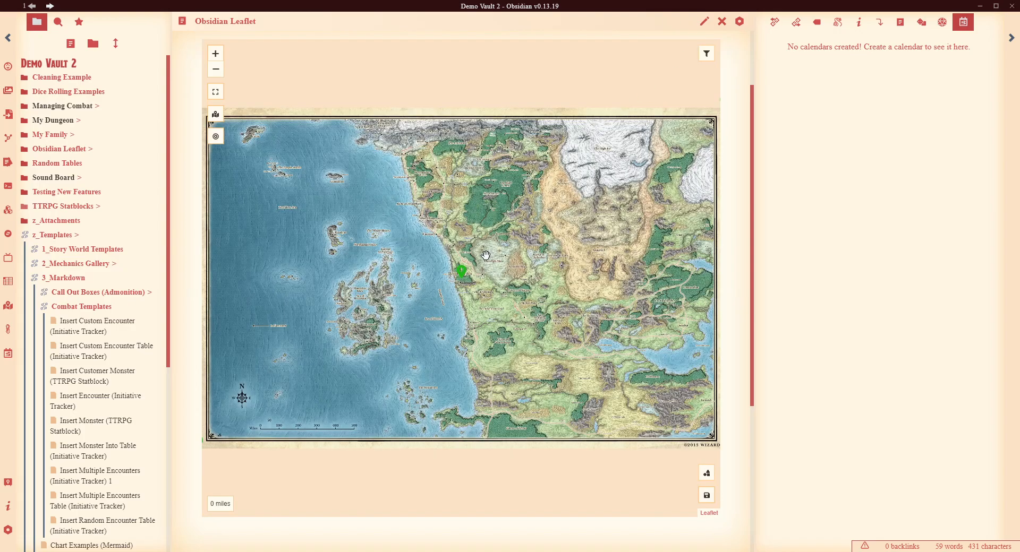
Delete the three Point of Interest marker lines from the Leaflet block and render the map.
left_click(704, 22)
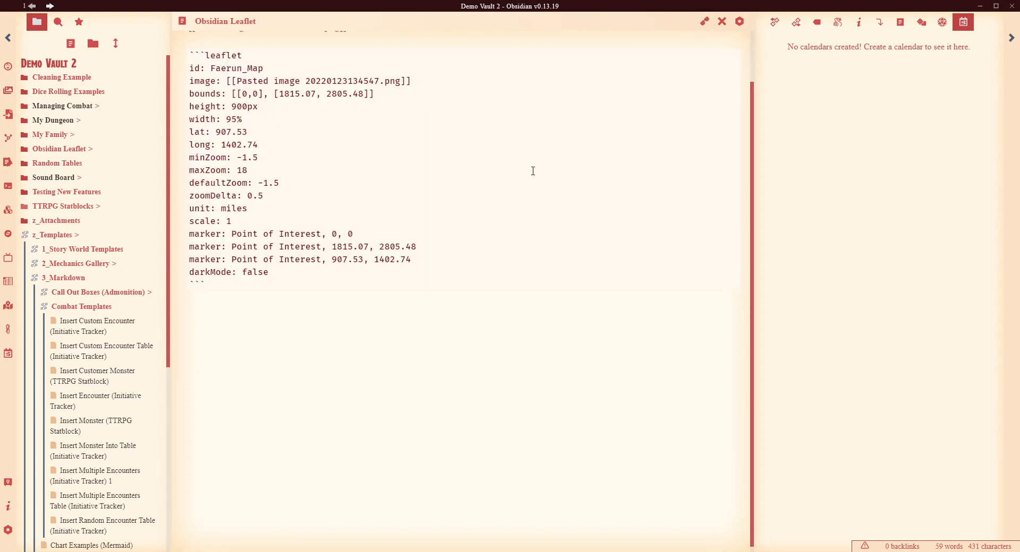
left_click_drag(439, 254, 136, 232)
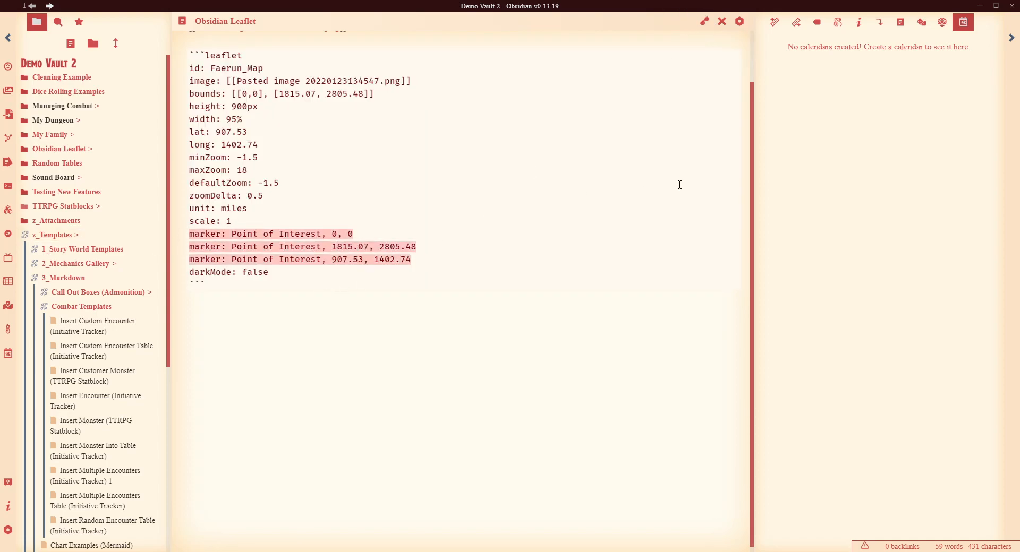
key("BackSpace")
key("BackSpace")
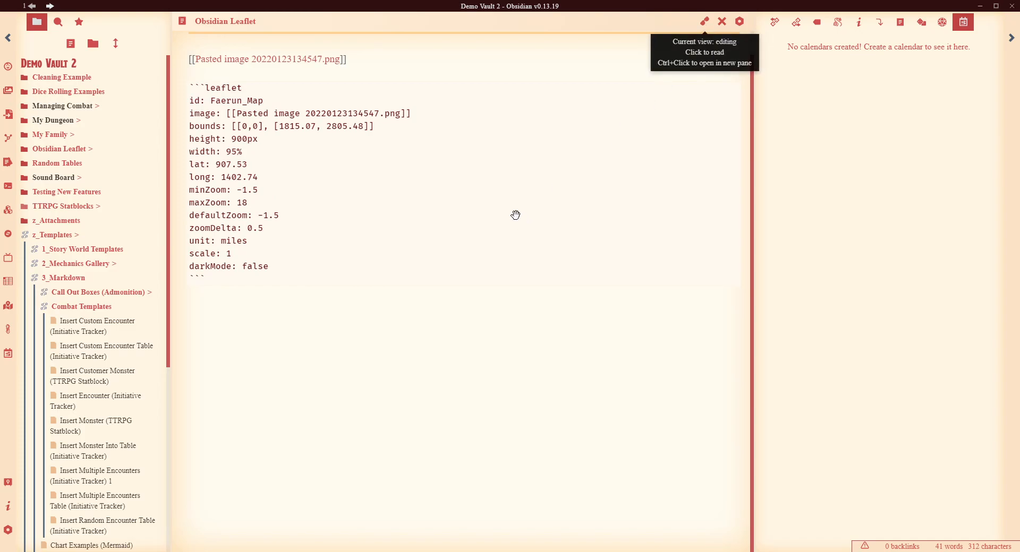
key("ctrl+e")
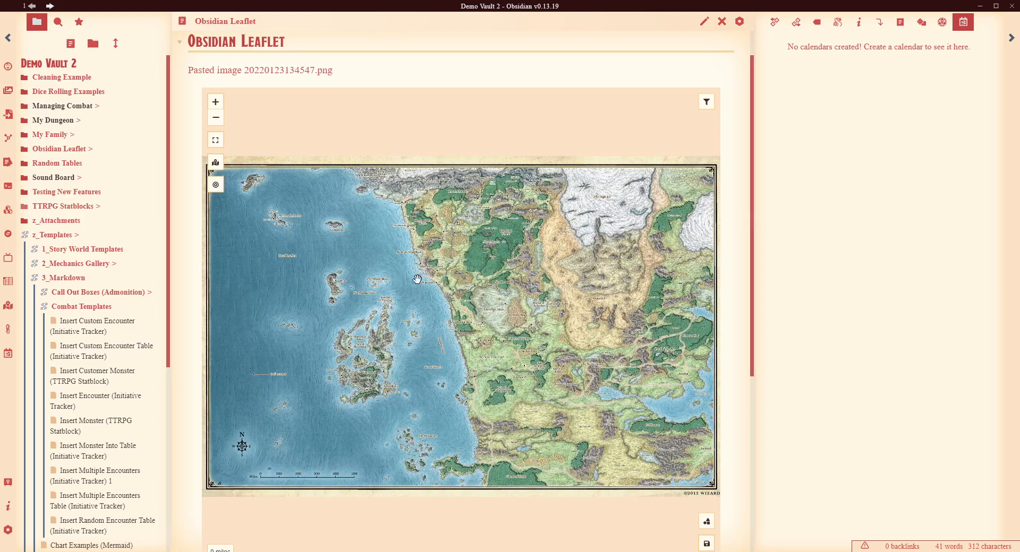
View the marker types offered on the rendered map and review the bounds line in the Leaflet block.
right_click(450, 263)
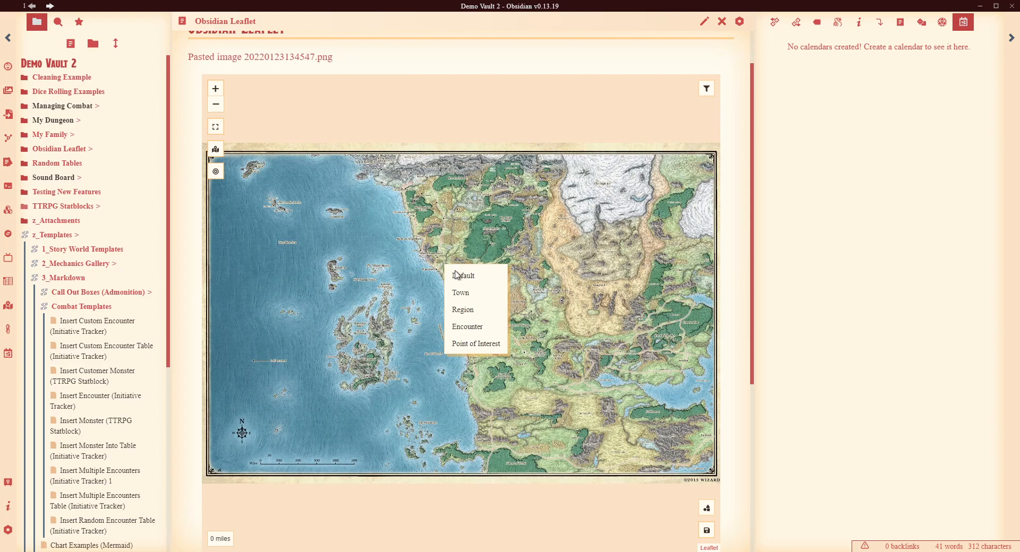
left_click(559, 235)
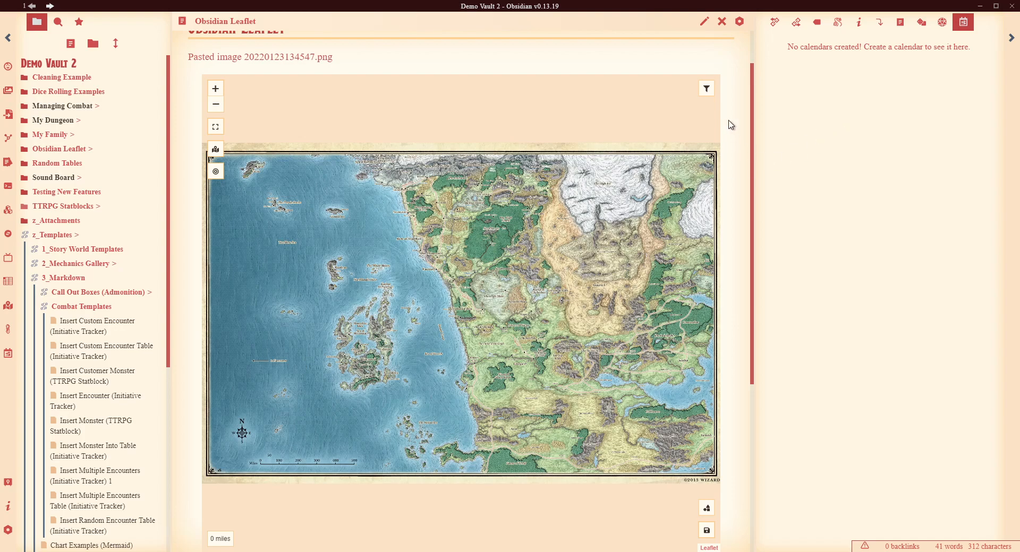
left_click(704, 21)
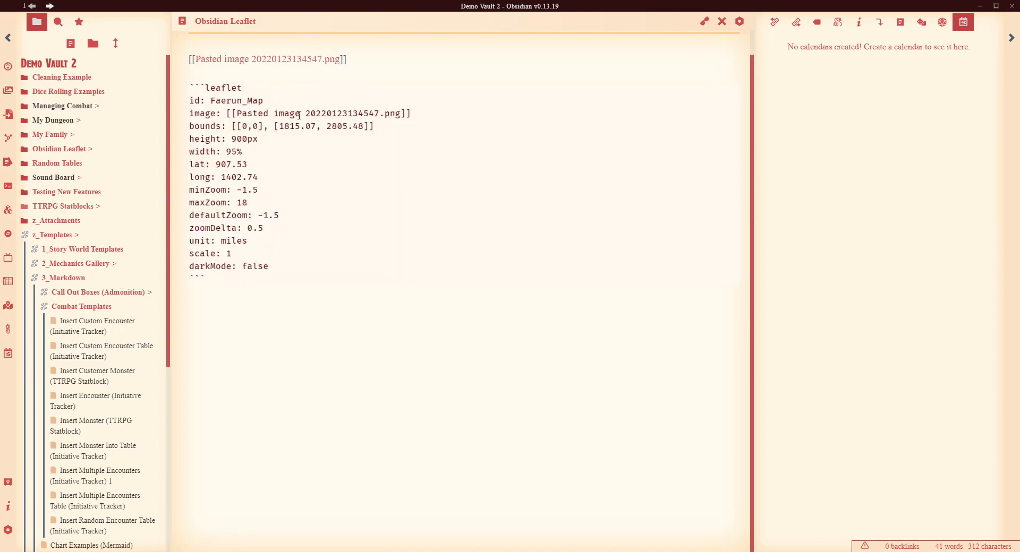
left_click_drag(398, 127, 186, 126)
left_click(382, 194)
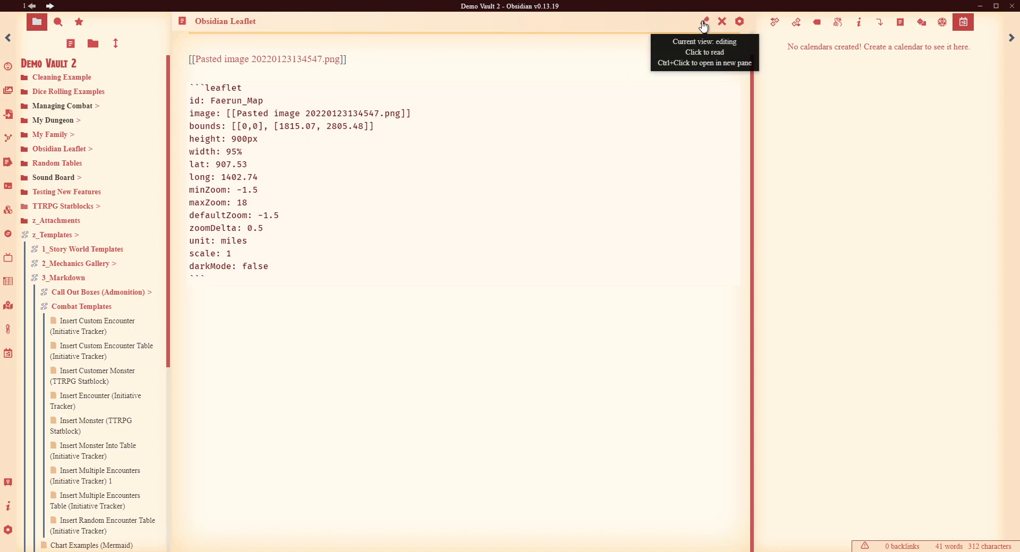
key("ctrl+e")
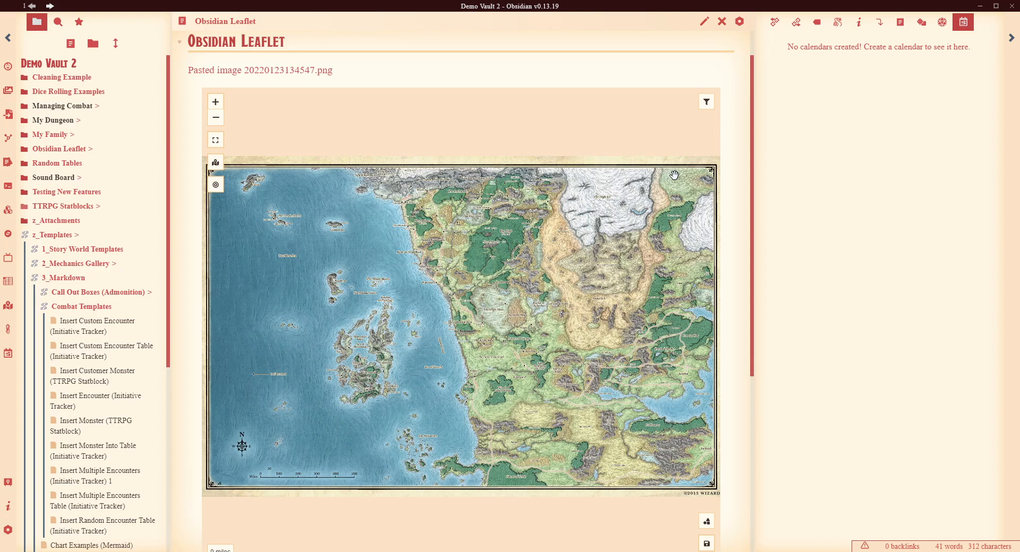
Switch to the Excel workbook and inspect the formula in E12 that converts the map's pixel width.
key("alt+Tab")
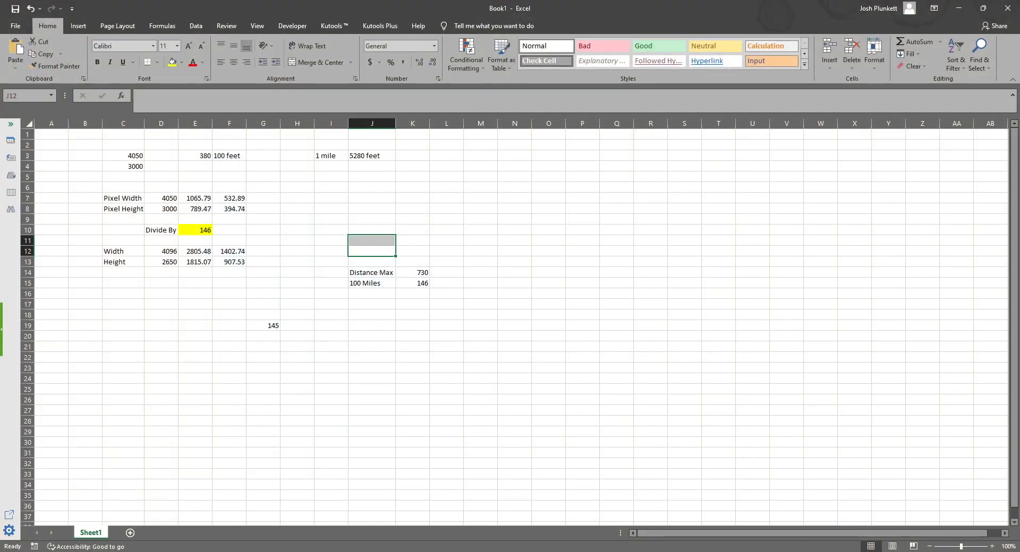
left_click(542, 305)
left_click_drag(95, 251, 255, 272)
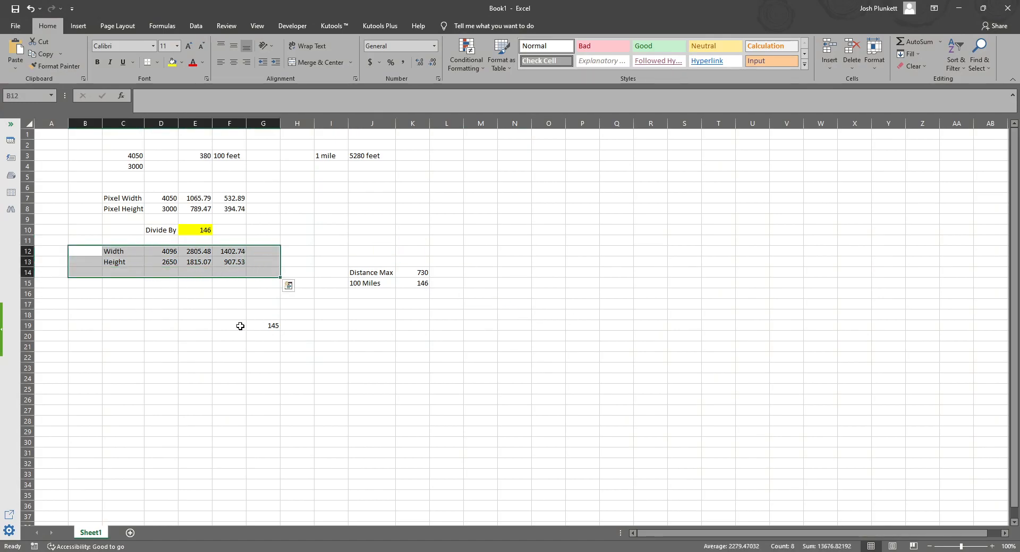
scroll(167, 319, "up", 3)
scroll(166, 333, "up", 1)
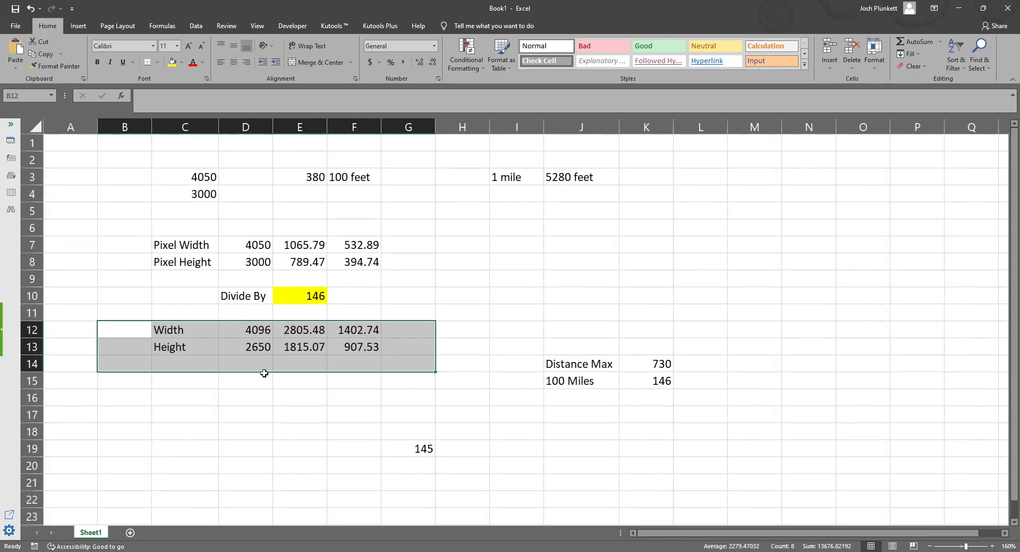
left_click_drag(244, 331, 246, 347)
left_click(300, 330)
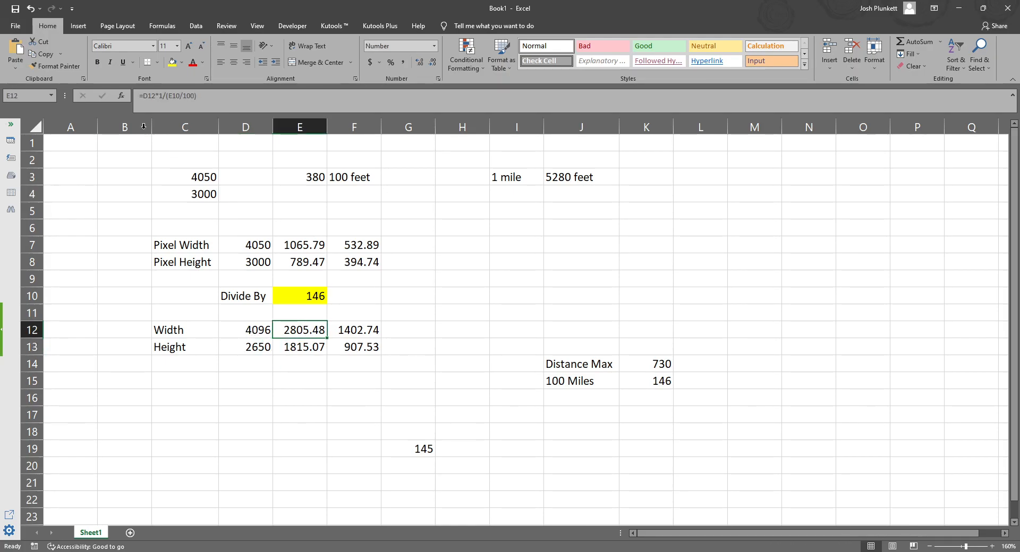
left_click(219, 101)
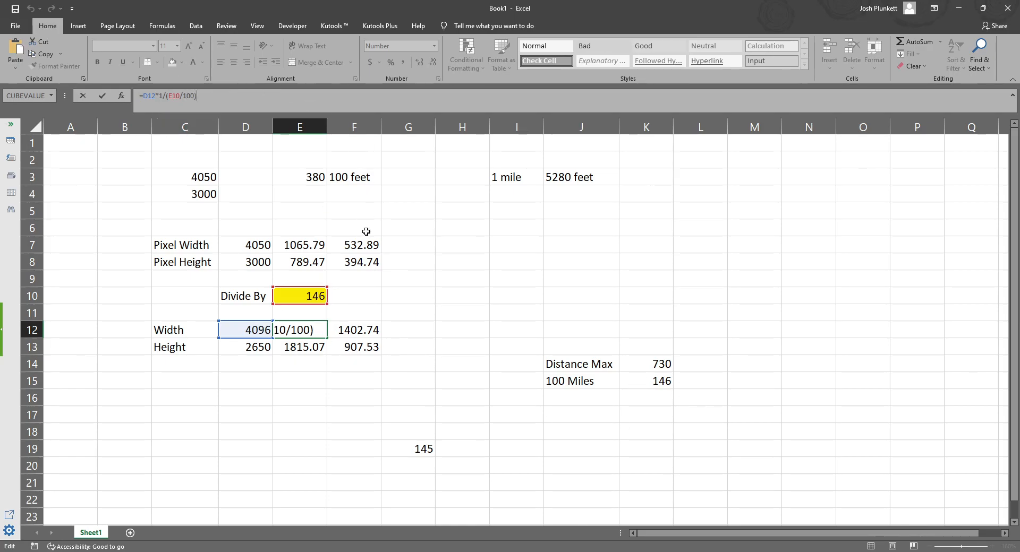
key("Return")
Inspect the formula in E13 that converts the map's pixel height.
key("Up")
key("Down")
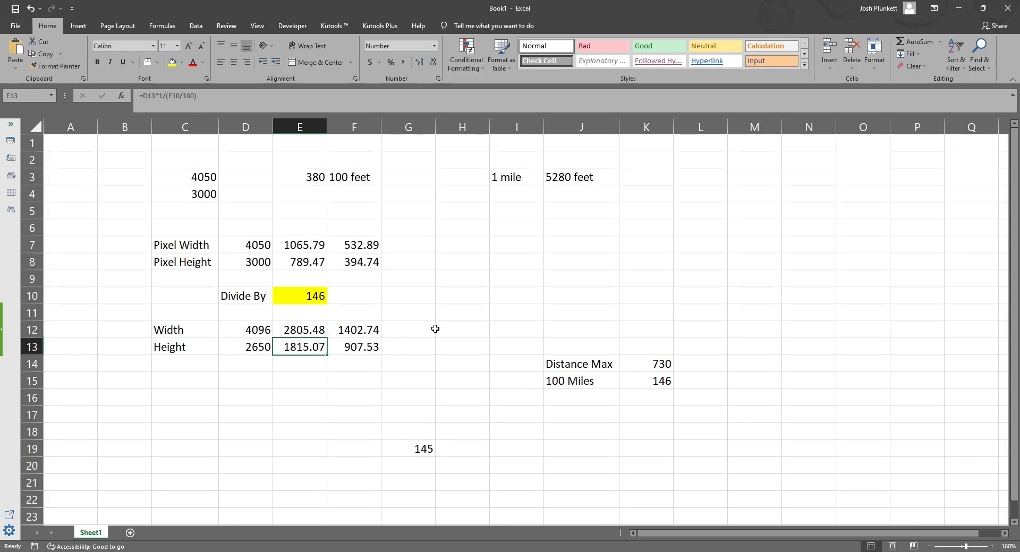
left_click(215, 97)
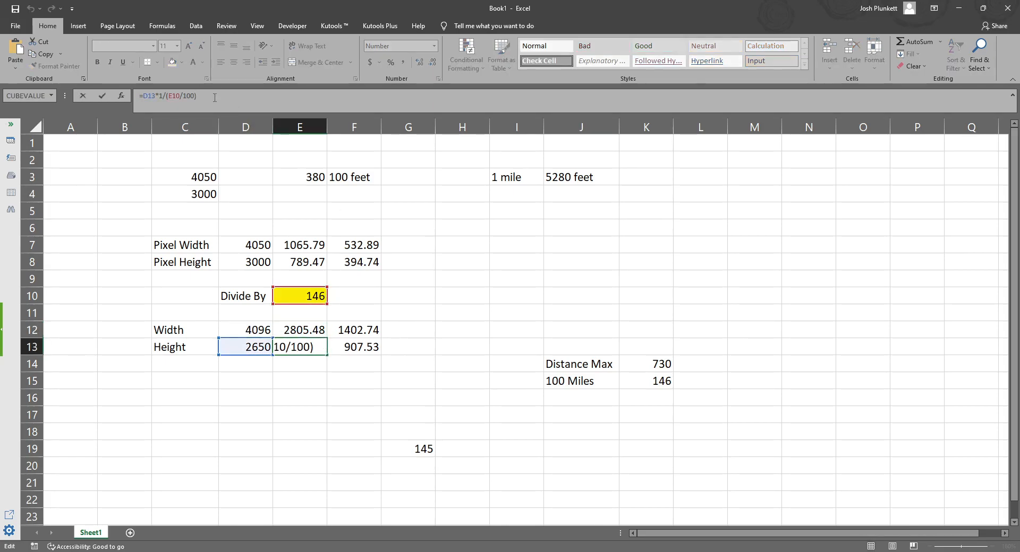
key("Return")
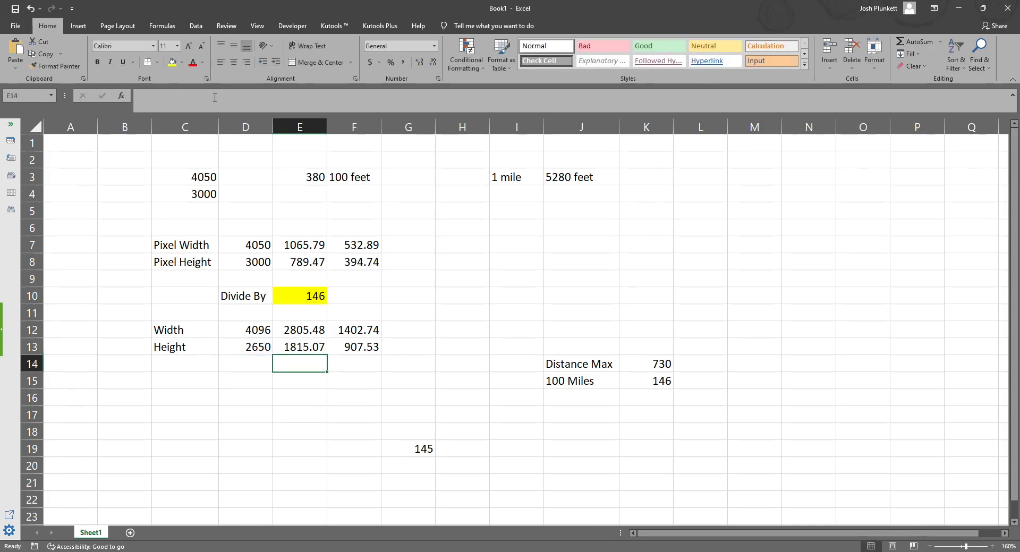
key("Up")
Check the Distance Max cell against the scale bar measurement in GIMP, and inspect the 100 Miles formula in Excel.
left_click(313, 285)
left_click_drag(589, 364, 645, 366)
left_click(645, 366)
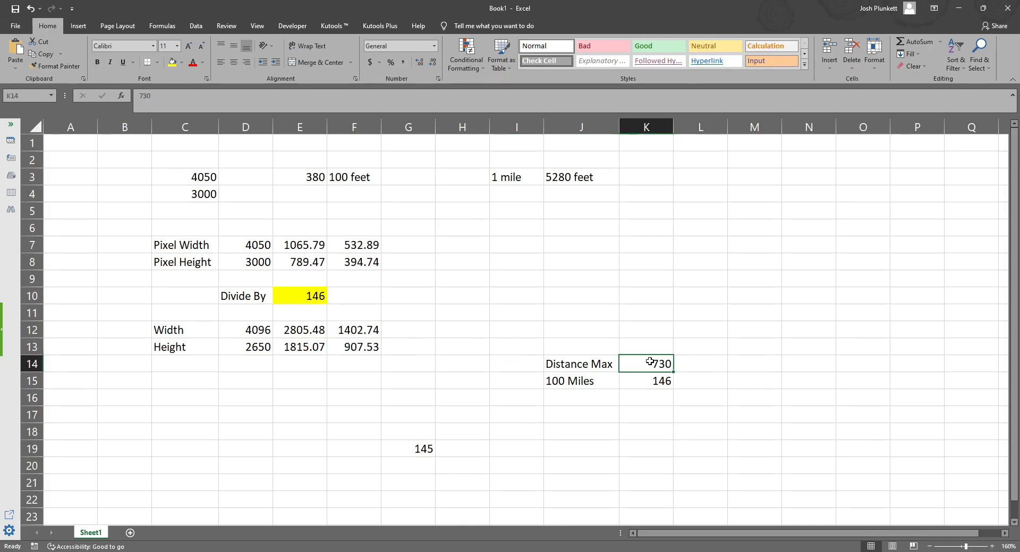
key("alt+Tab")
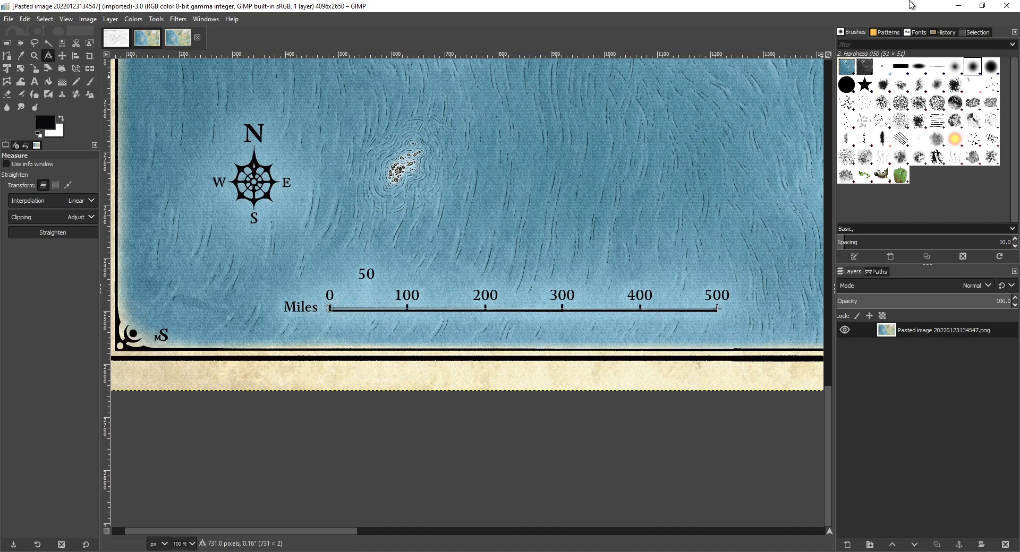
left_click(958, 6)
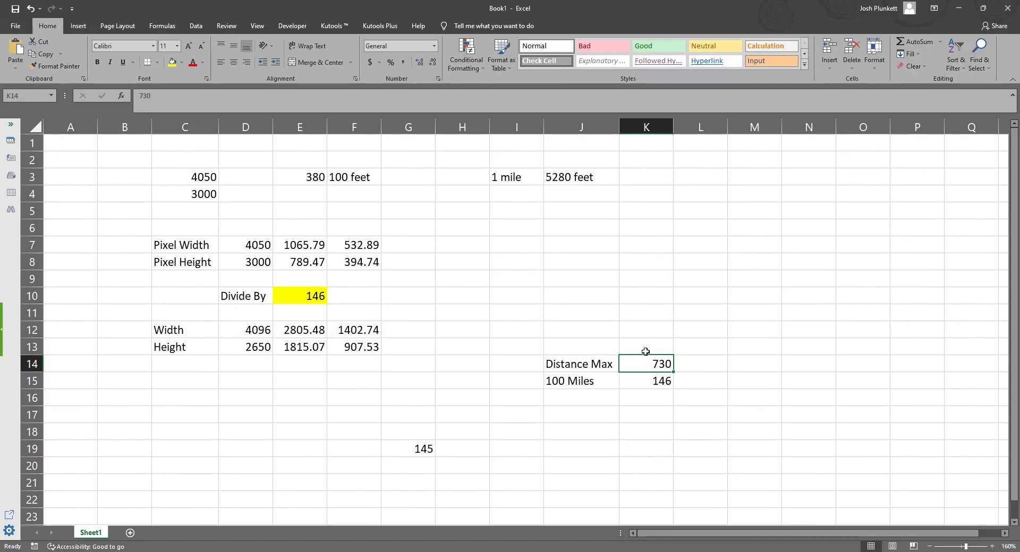
left_click(648, 381)
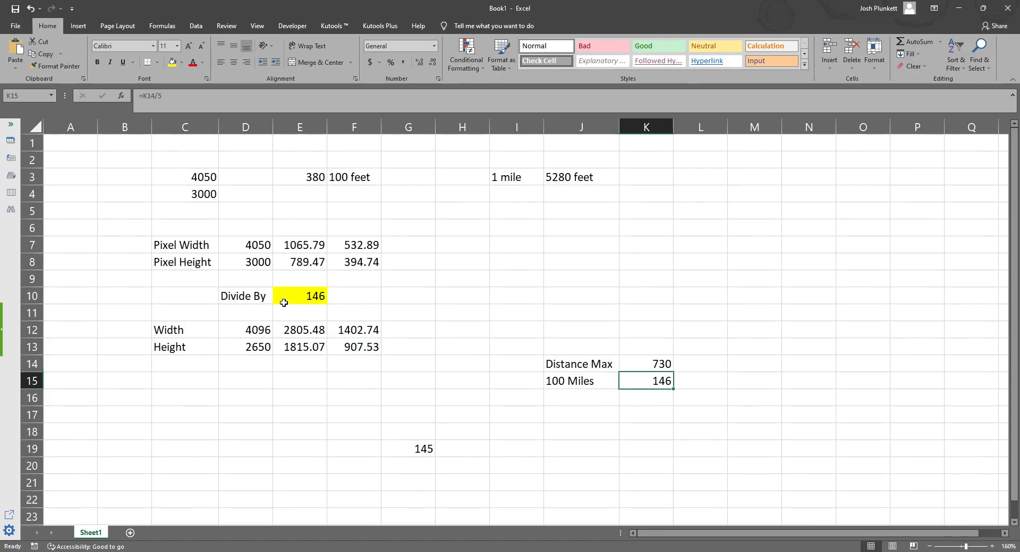
Review how the highlighted Divide By cell relates to the converted width and height and the 100 Miles row.
left_click(314, 295)
left_click(298, 330)
left_click_drag(303, 350, 300, 297)
left_click(492, 316)
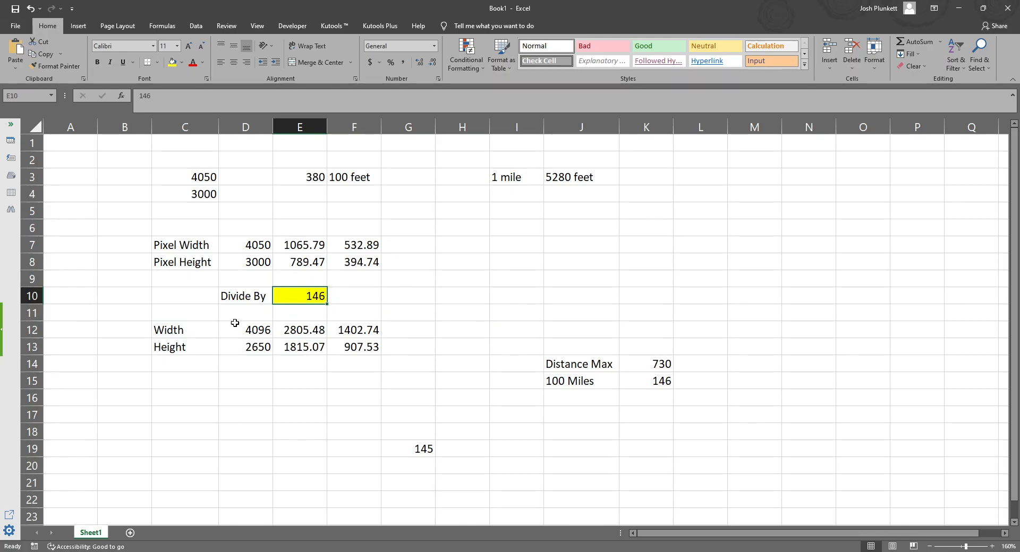
left_click(494, 316)
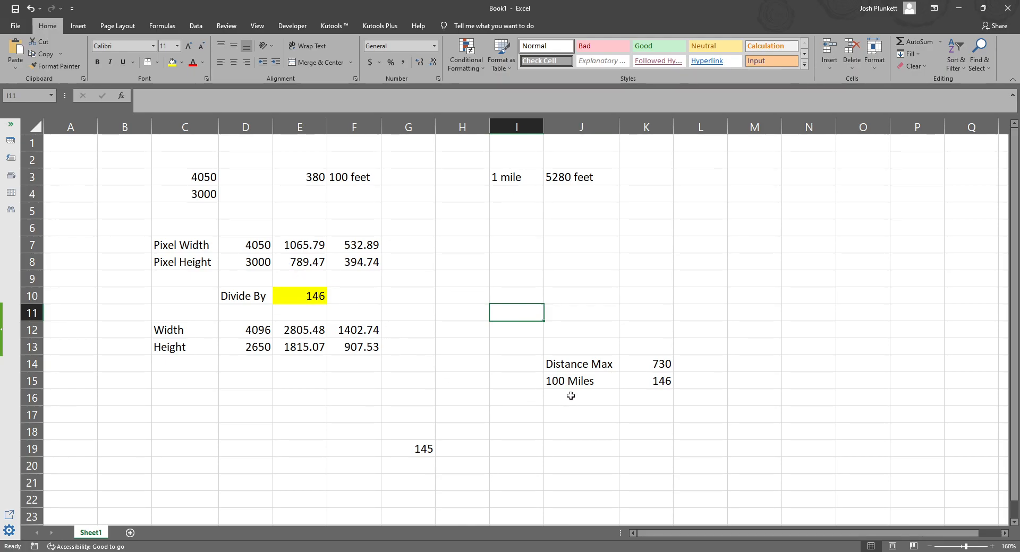
left_click(566, 380)
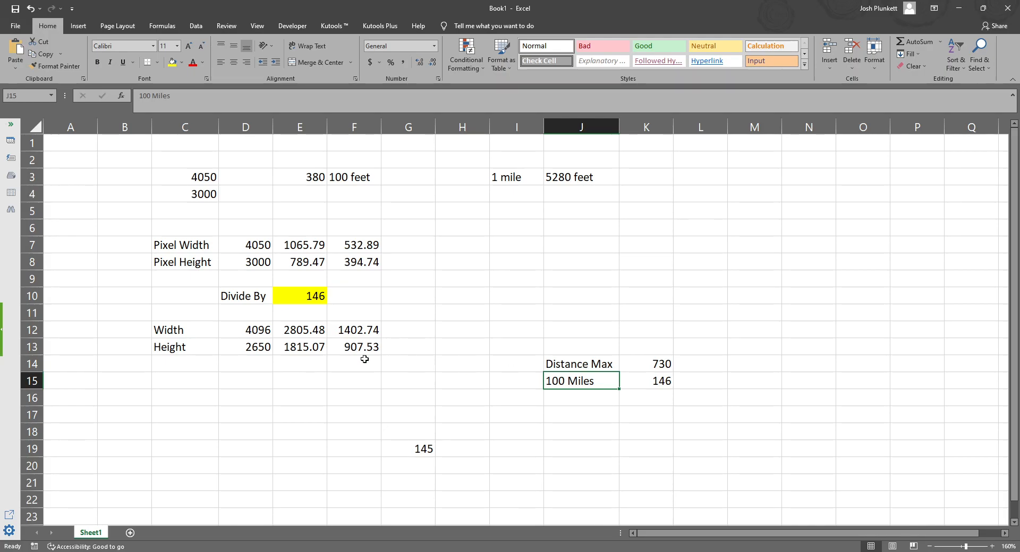
Inspect the formulas in F12 and F13 that halve the converted width and height.
left_click(515, 413)
left_click_drag(359, 333, 359, 348)
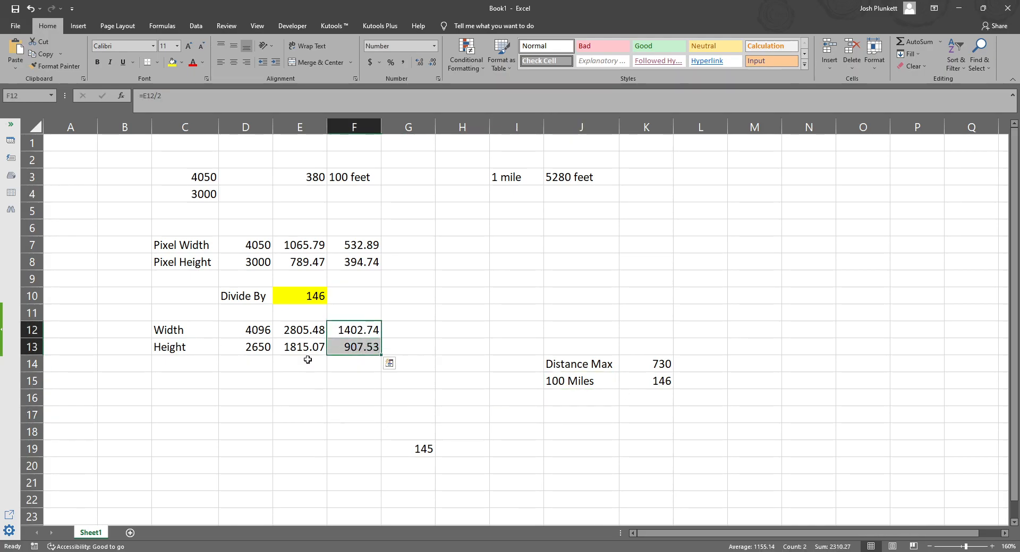
left_click_drag(163, 96, 138, 96)
left_click(466, 368)
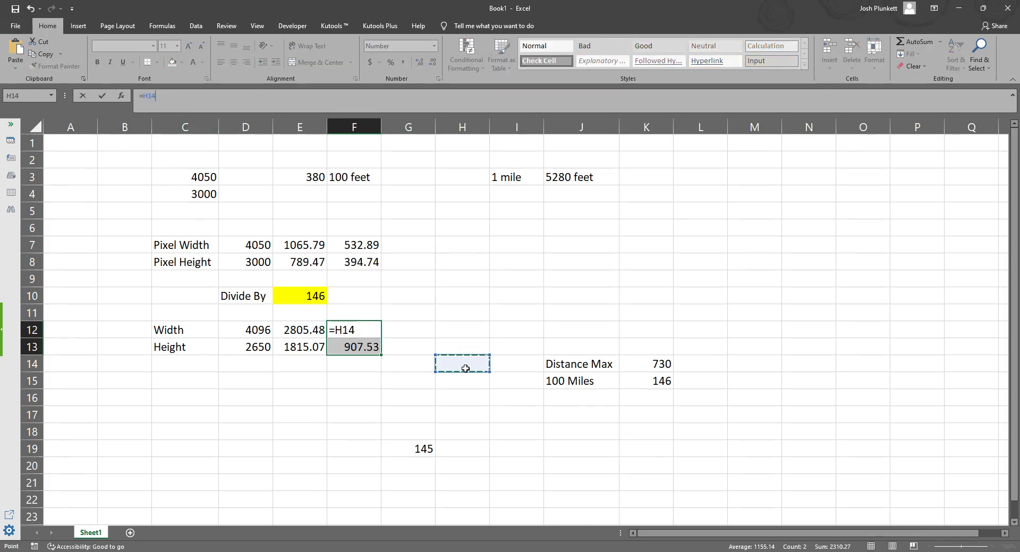
left_click(403, 376)
key("Escape")
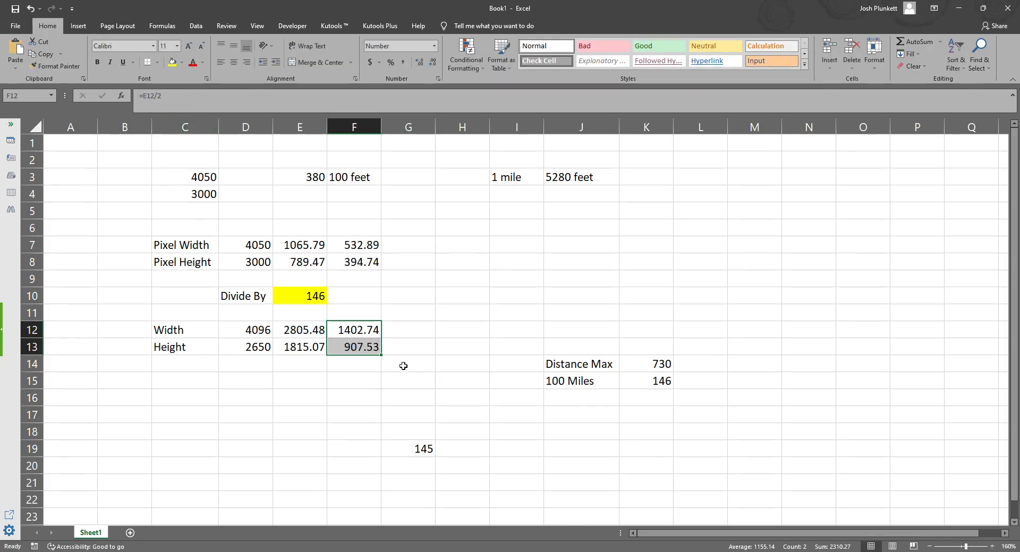
Review the whole width, height and distance calculation range, and return to Obsidian with the Leaflet block open for editing.
left_click(466, 334)
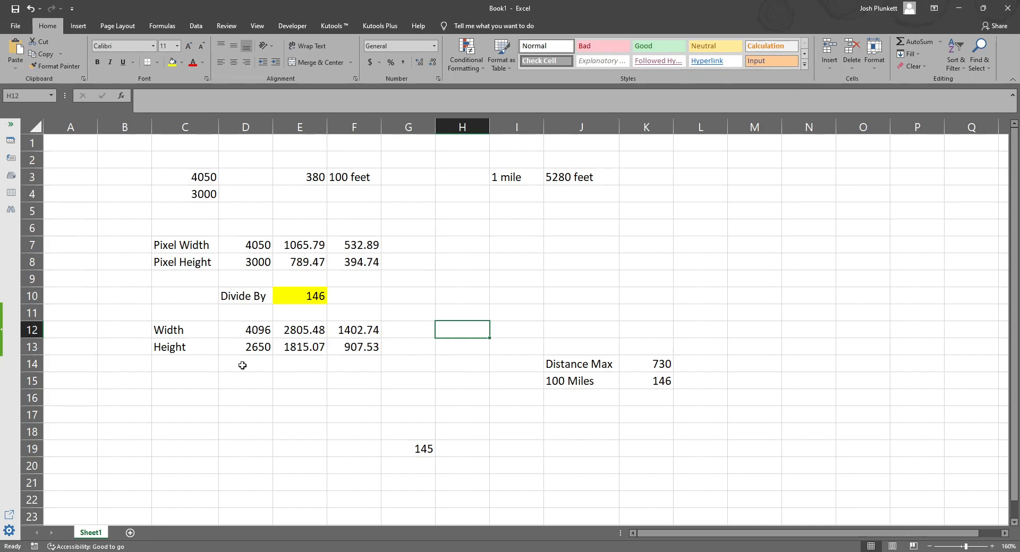
left_click_drag(167, 335, 654, 377)
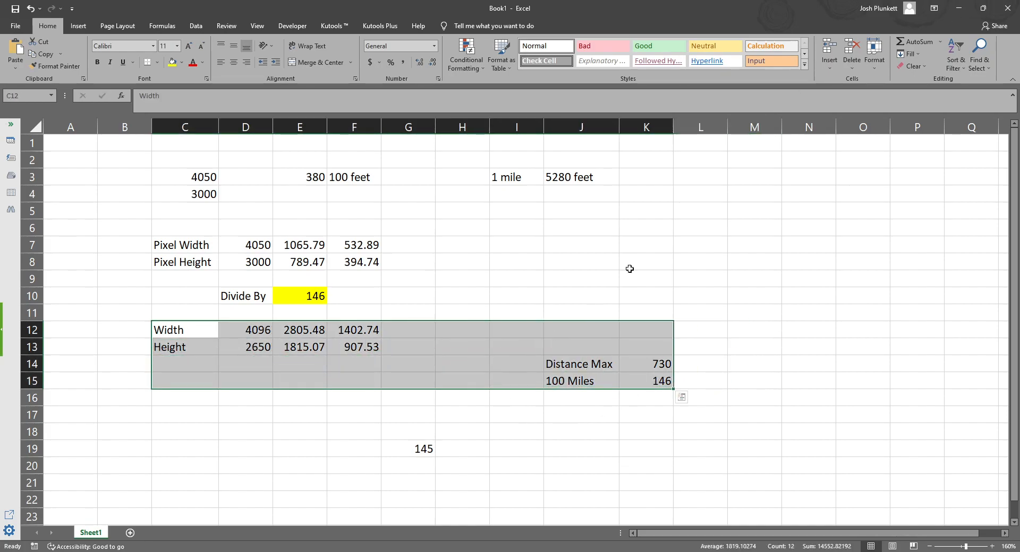
left_click(958, 8)
left_click(704, 23)
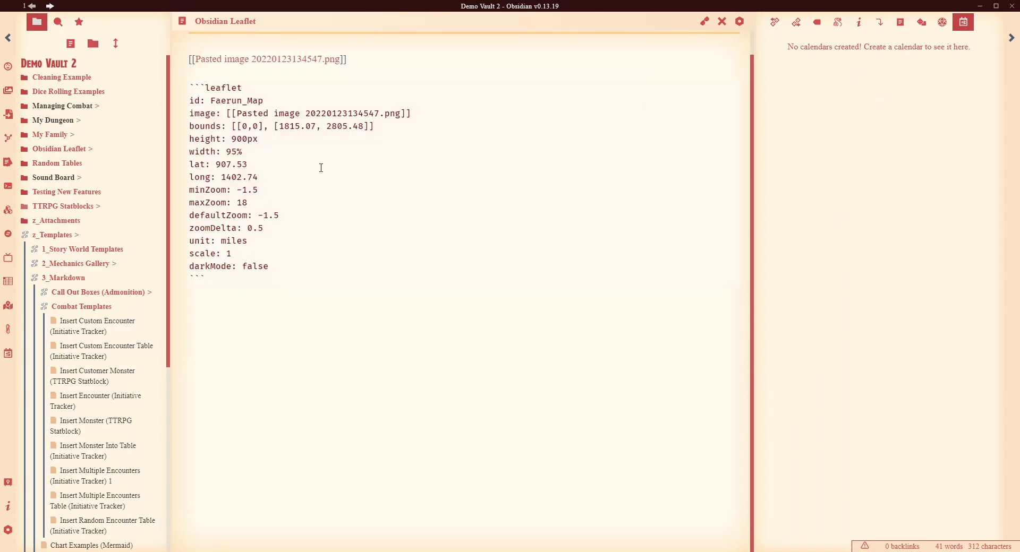
Examine the bounds, height, width, lat and long lines of the Leaflet block against one another.
left_click_drag(241, 128, 258, 127)
left_click_drag(277, 128, 364, 128)
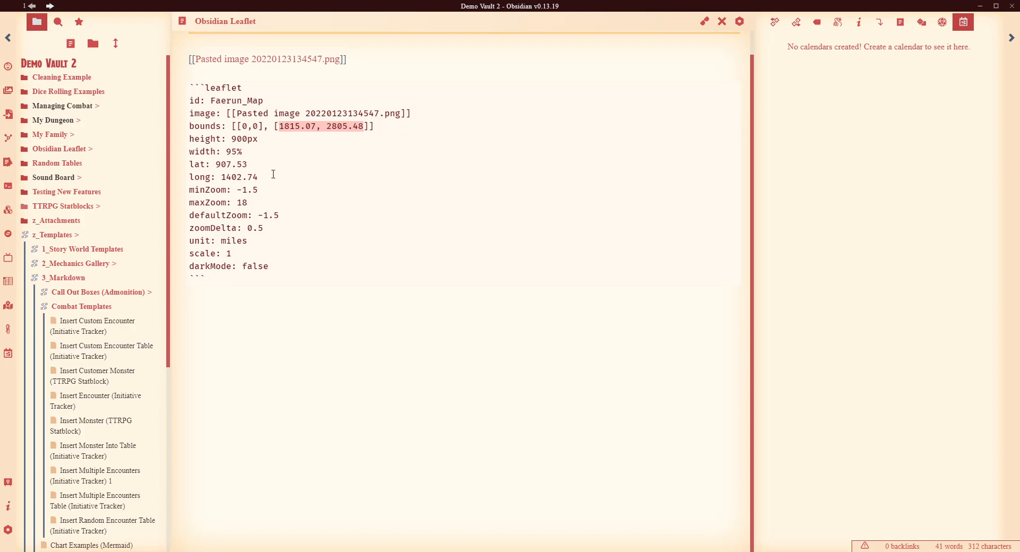
left_click_drag(268, 138, 159, 142)
left_click_drag(270, 155, 173, 152)
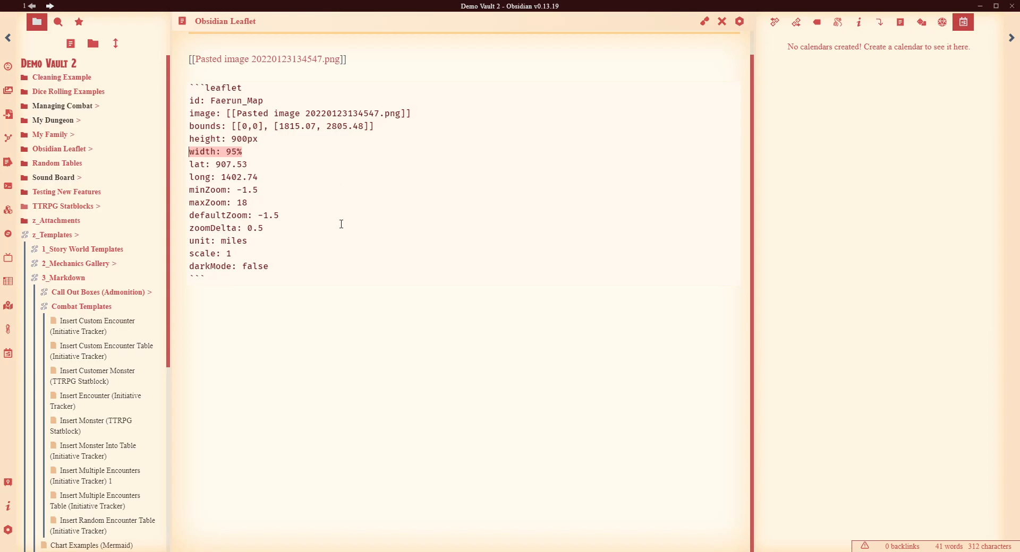
left_click_drag(266, 177, 169, 168)
left_click_drag(280, 128, 363, 128)
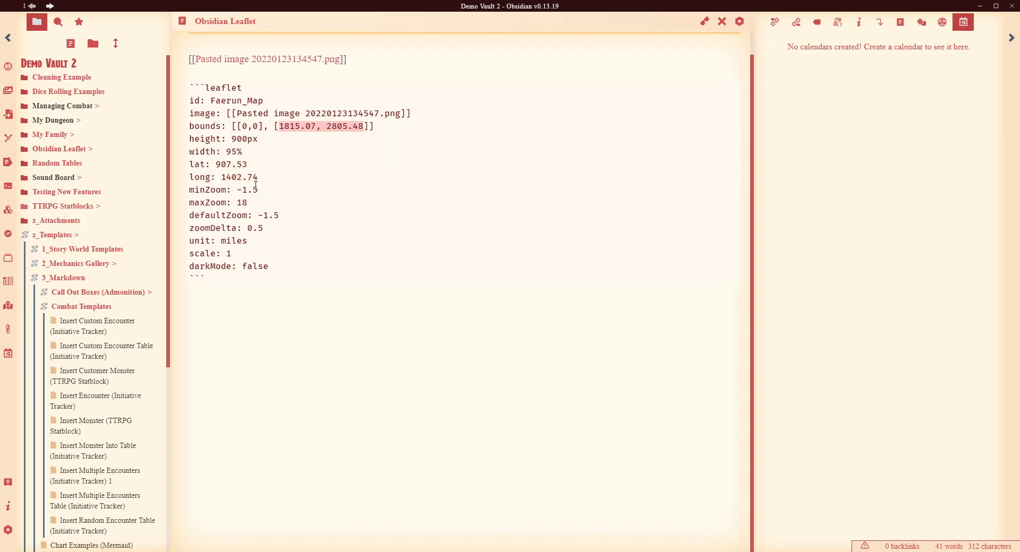
left_click(308, 164)
Examine the minZoom, maxZoom and defaultZoom lines, comparing minZoom with the current zoom level of the rendered map.
left_click_drag(280, 190, 171, 191)
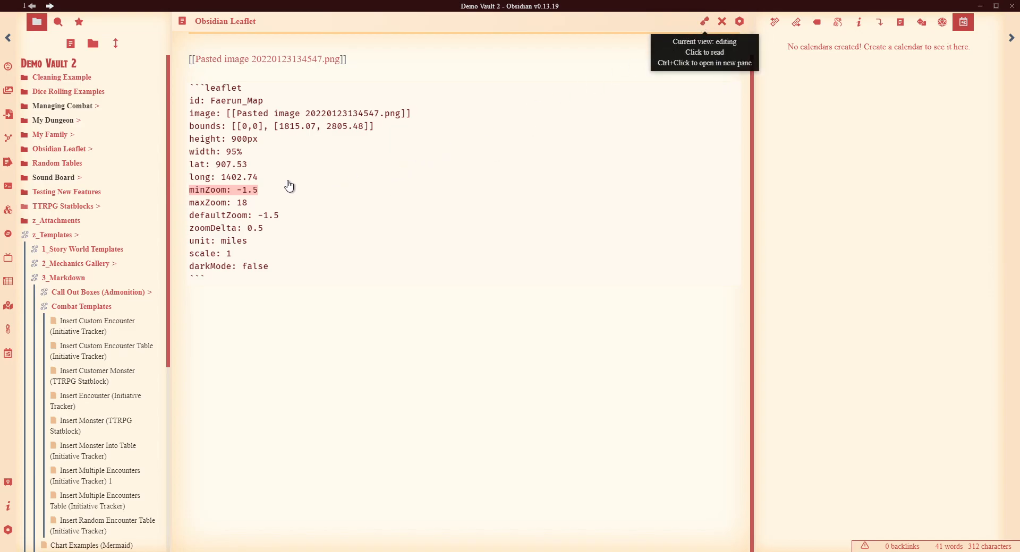
key("ctrl+e")
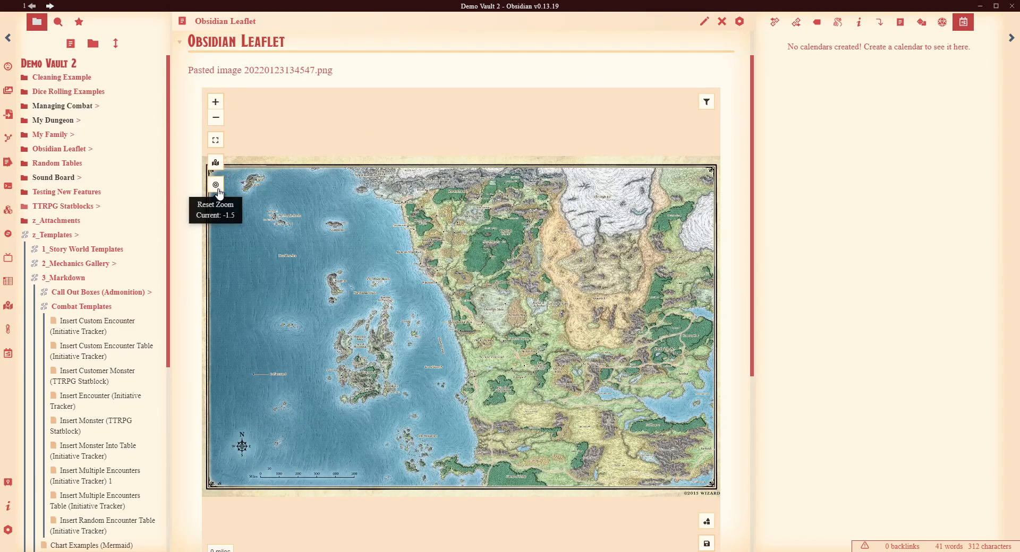
left_click(703, 21)
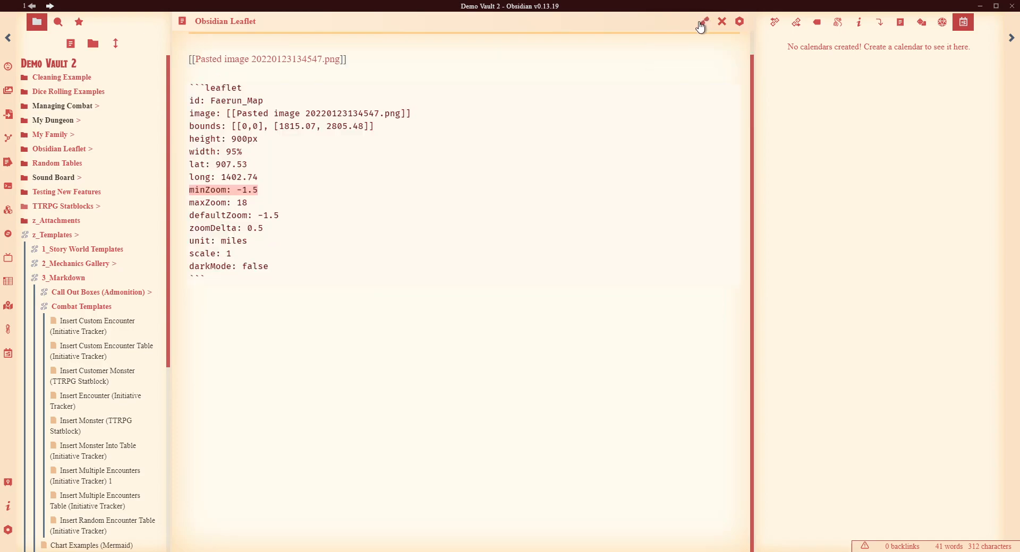
left_click_drag(266, 207, 170, 202)
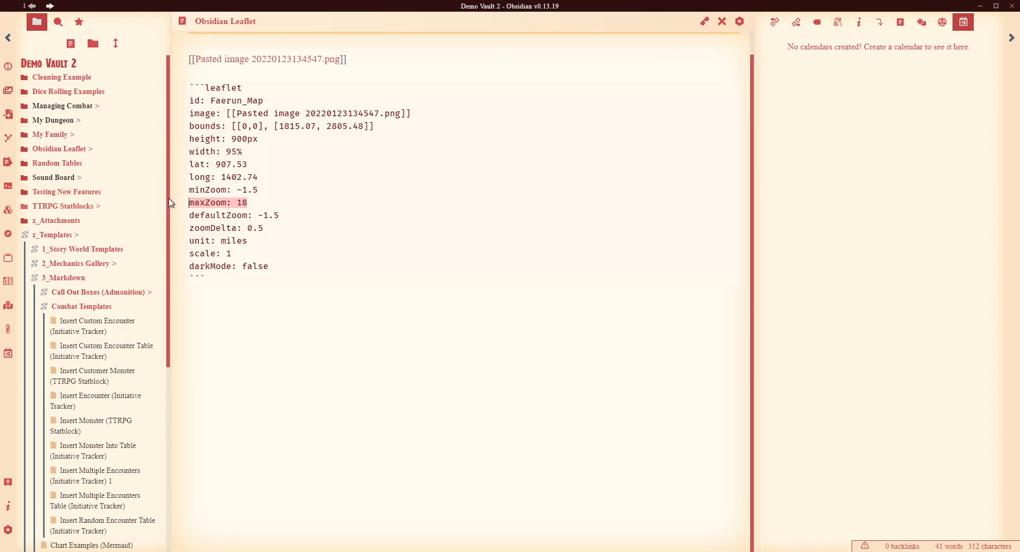
left_click(269, 212)
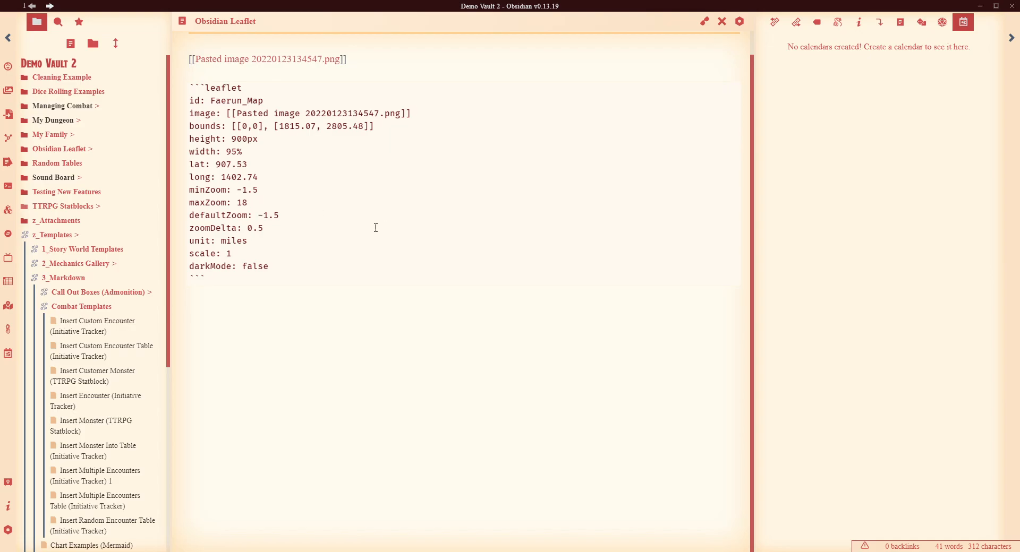
left_click_drag(291, 217, 186, 219)
left_click(411, 240)
left_click_drag(255, 190, 185, 190)
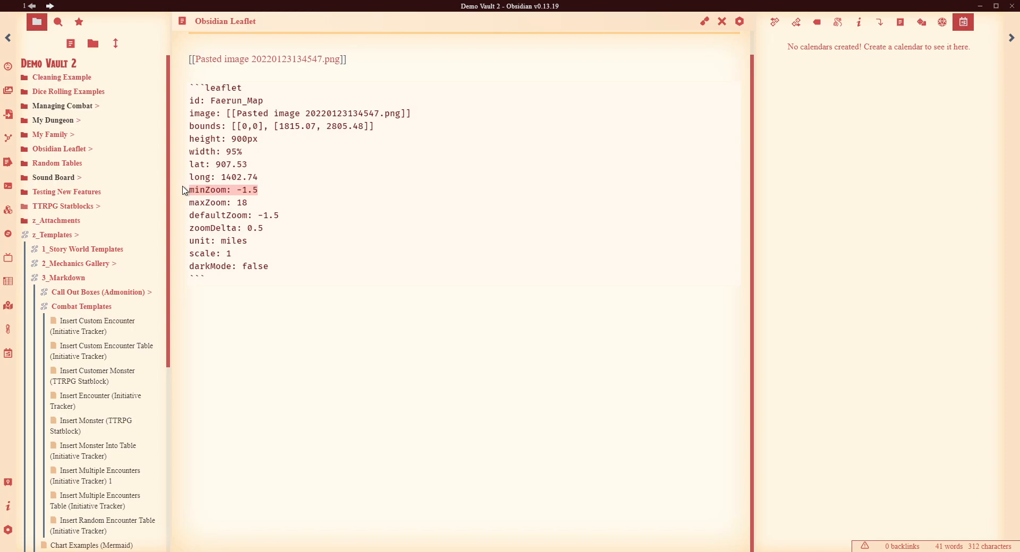
left_click_drag(250, 203, 159, 205)
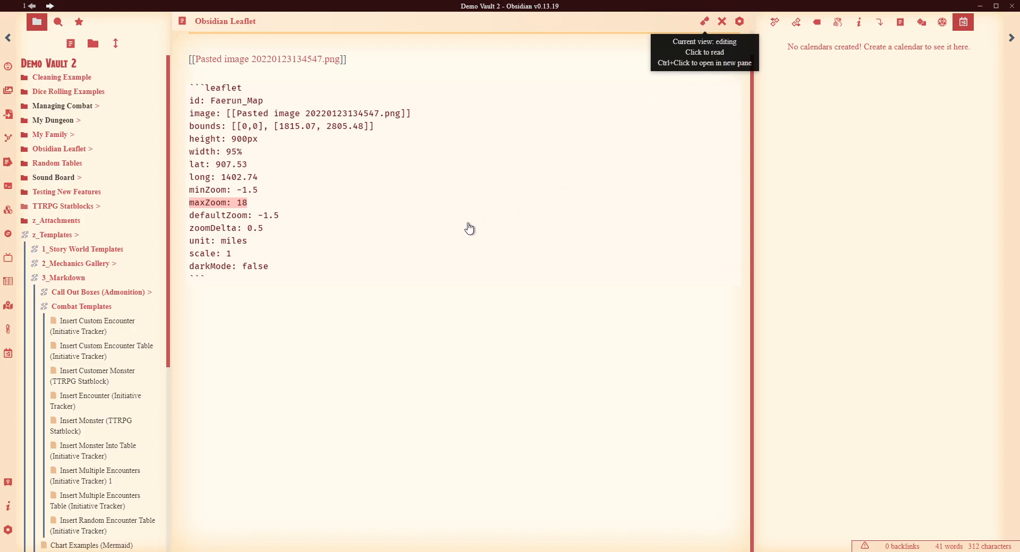
Measure the distance between two points along the mainland's west coast on the rendered map.
key("ctrl+e")
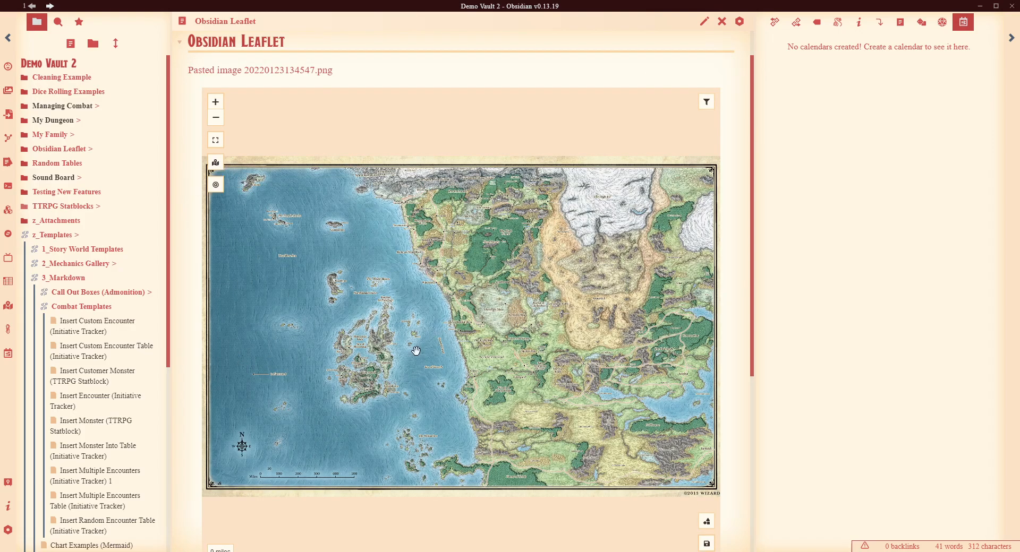
left_click(399, 310, "shift")
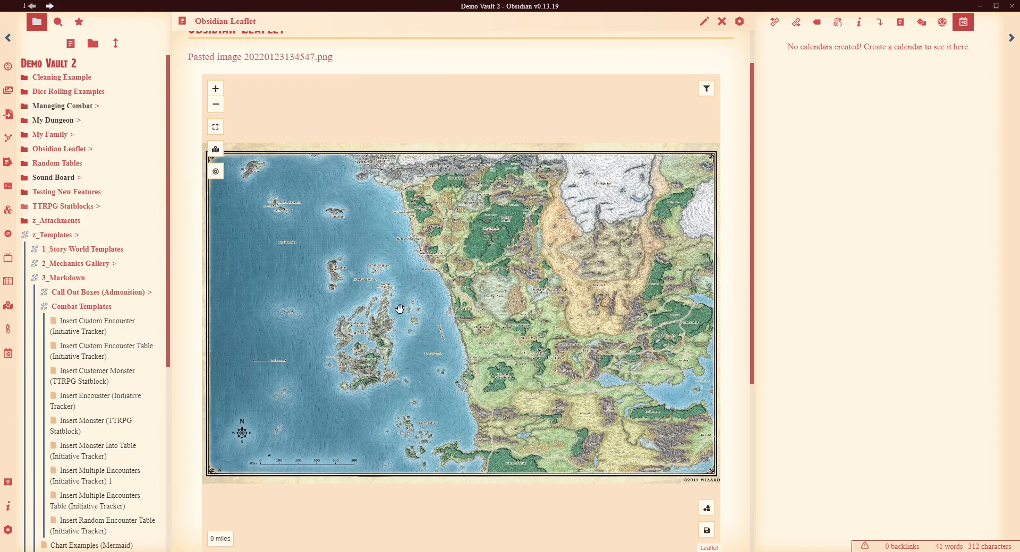
left_click(426, 319)
left_click(419, 252, "shift")
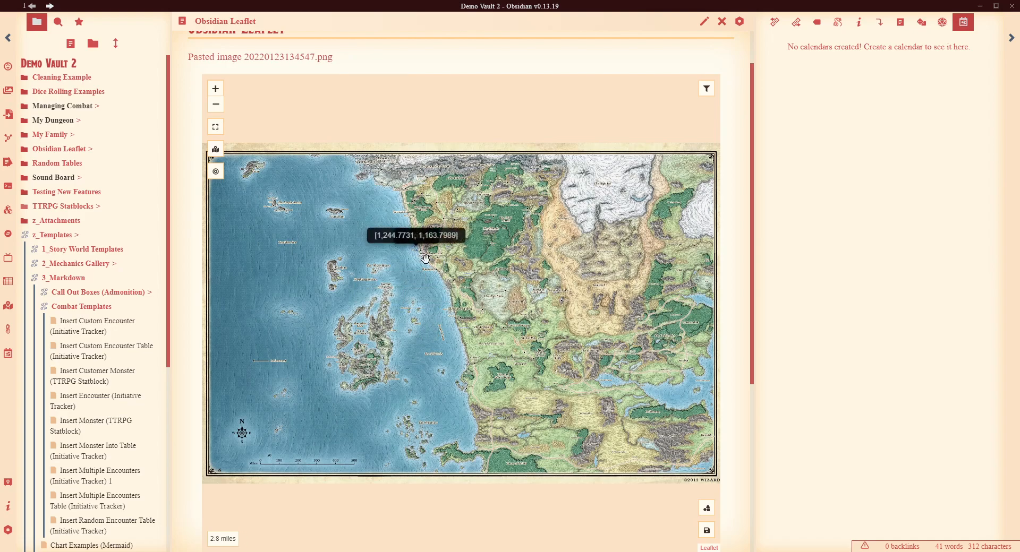
left_click(454, 283, "shift")
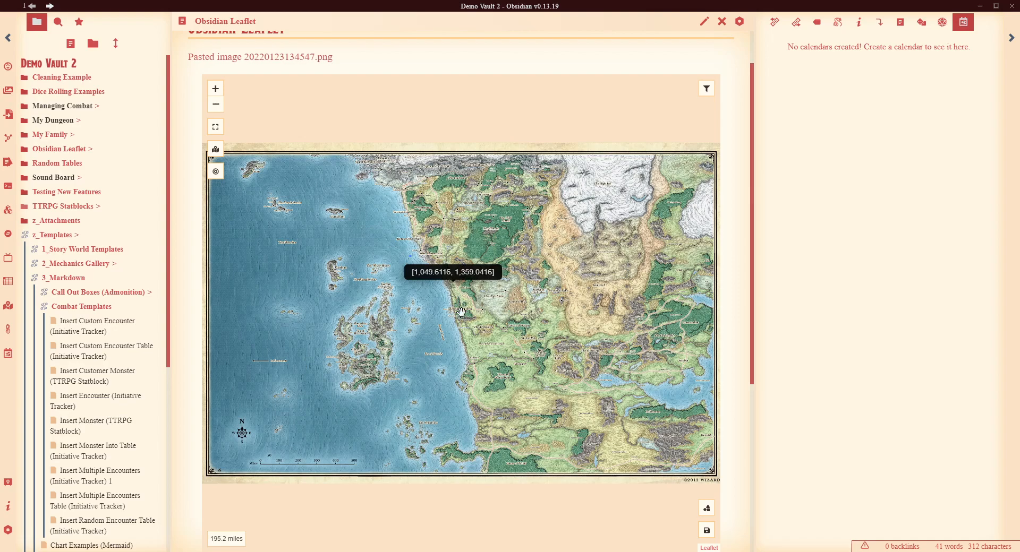
Check how far the map near Waterdeep can usefully be enlarged, and set maxZoom to 2 in the Leaflet block.
scroll(465, 281, "up", 5)
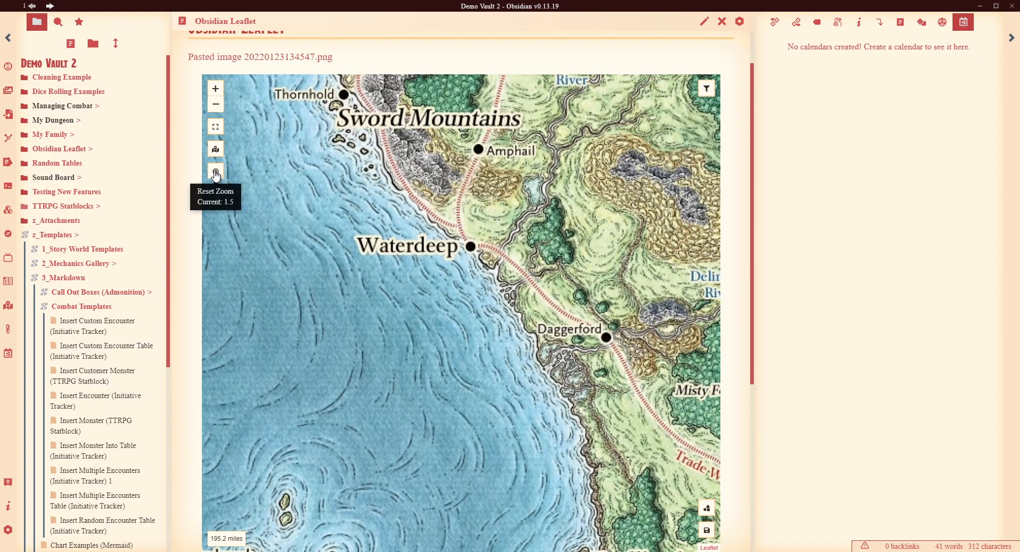
left_click(216, 89)
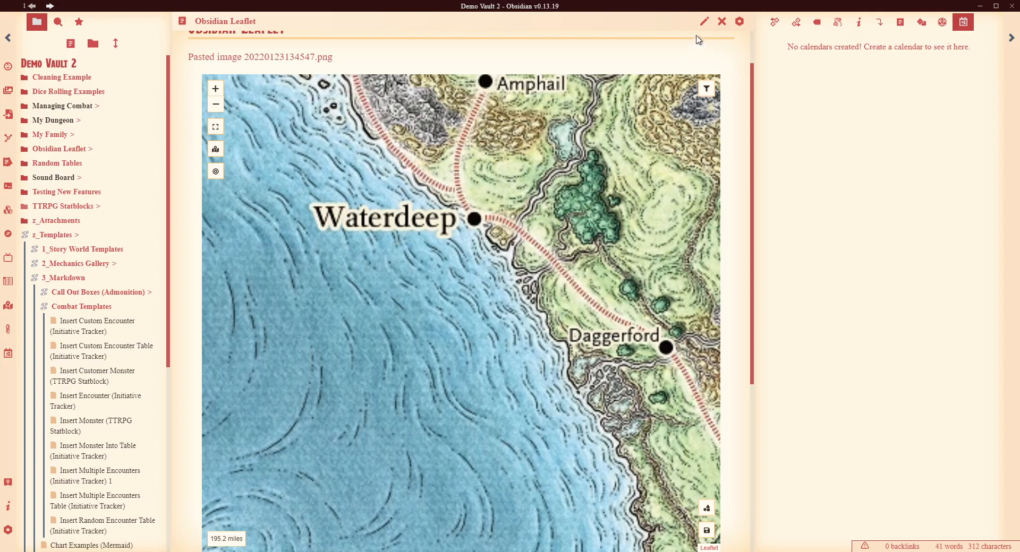
left_click(704, 21)
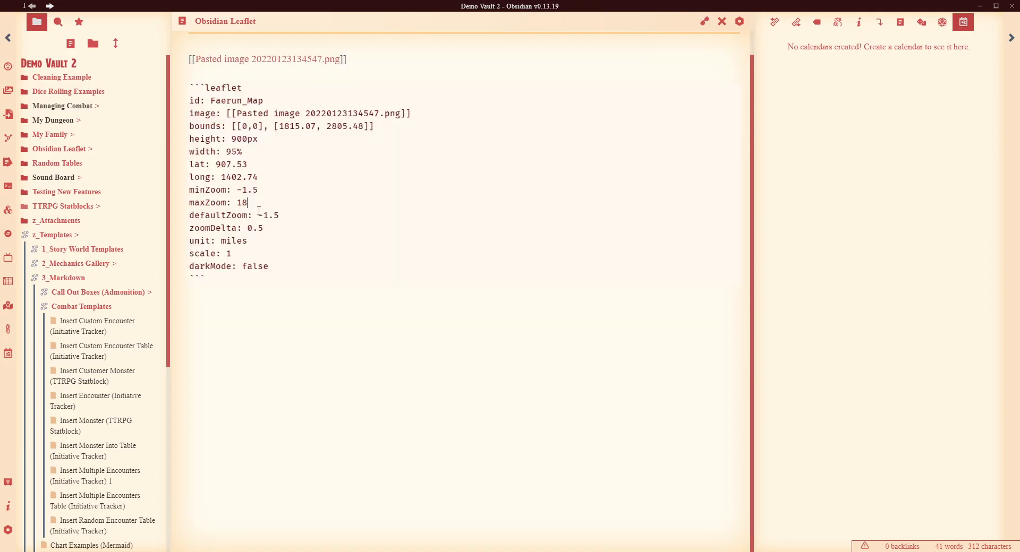
key("BackSpace")
key("Delete")
type("2")
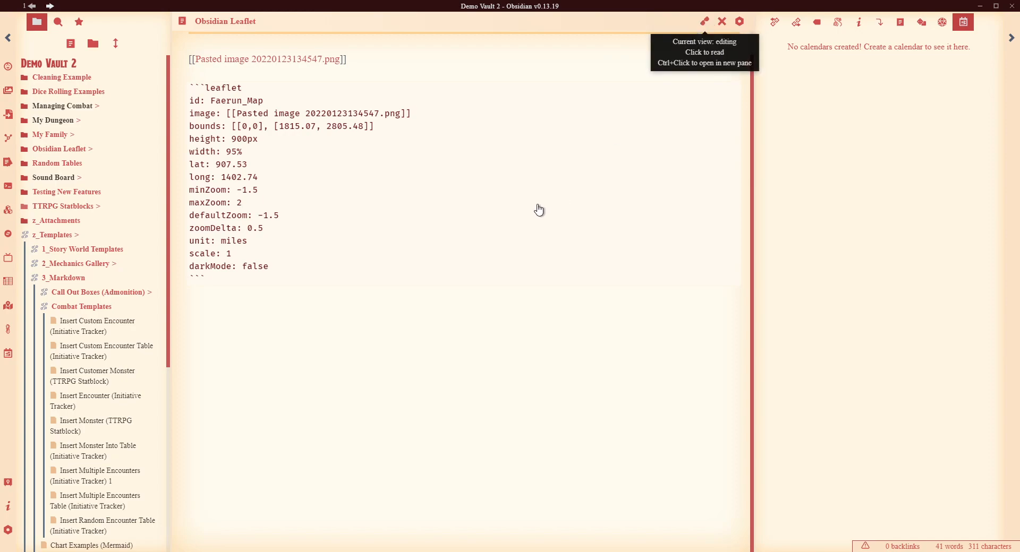
Test the new zoom limit on the rendered map by enlarging it gradually from the default zoom to the maximum.
key("ctrl+e")
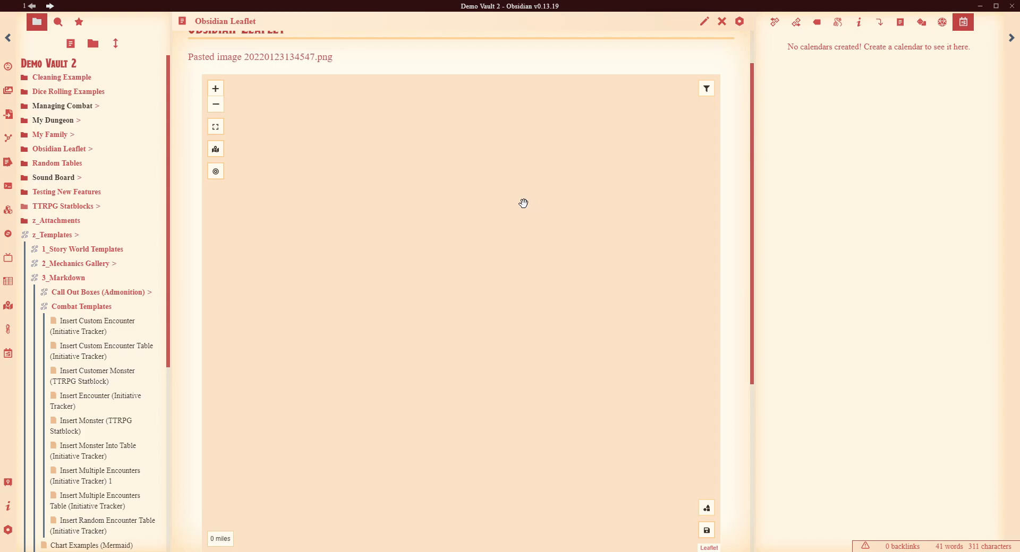
left_click(215, 90)
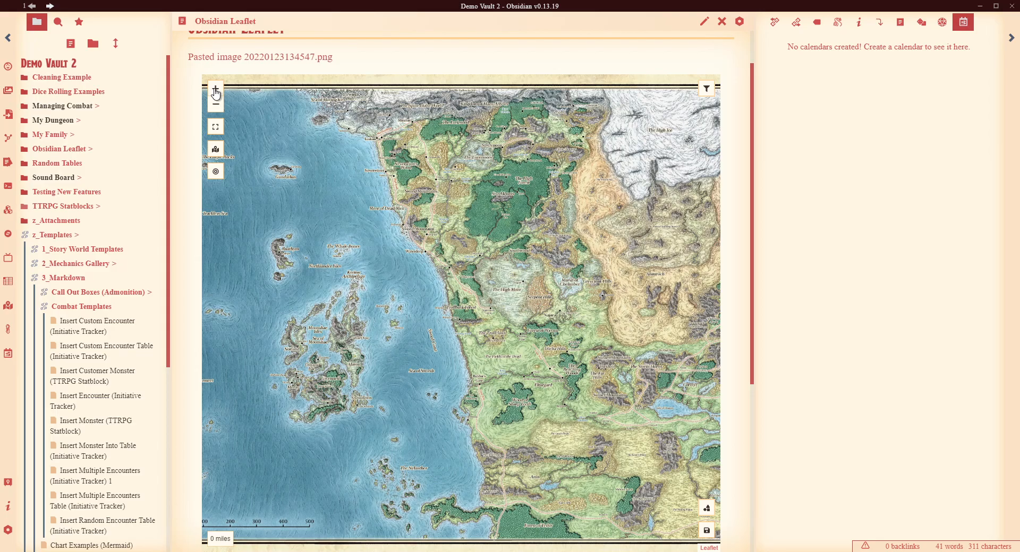
left_click(216, 172)
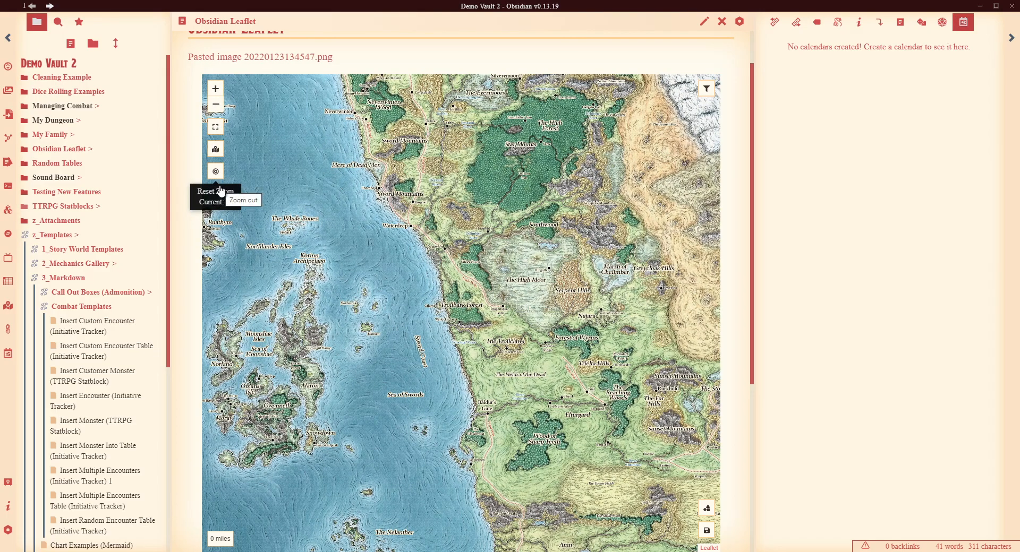
left_click(216, 90)
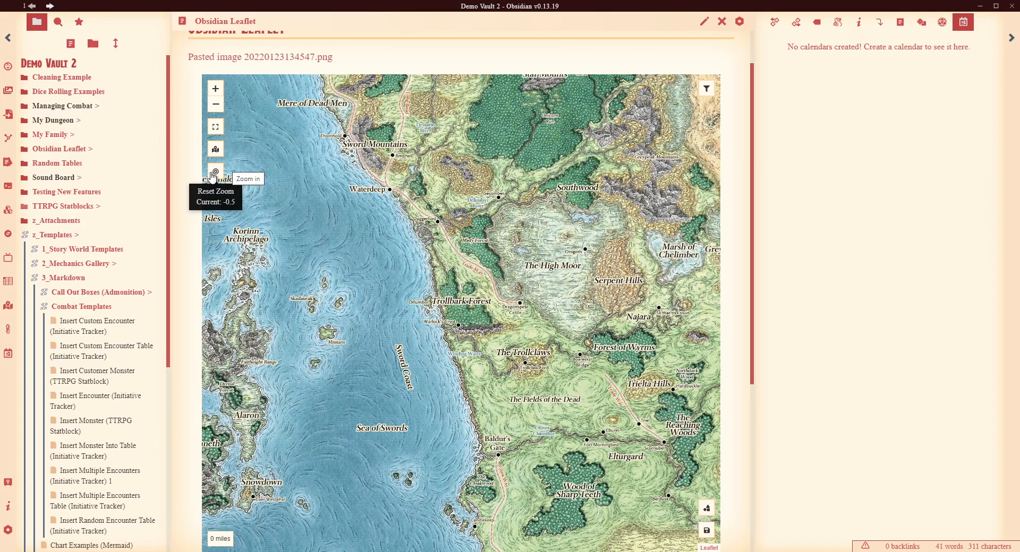
left_click(215, 172)
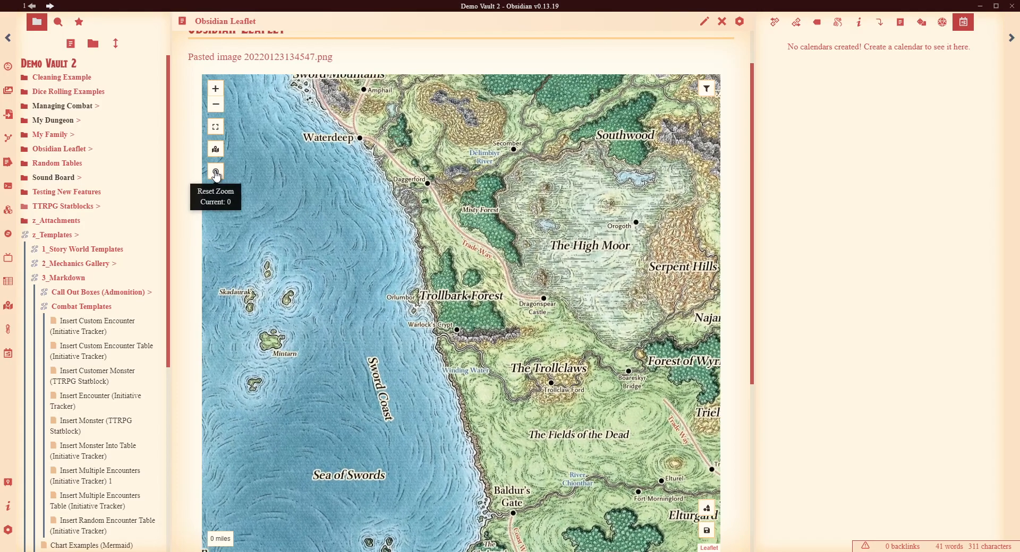
left_click(216, 89)
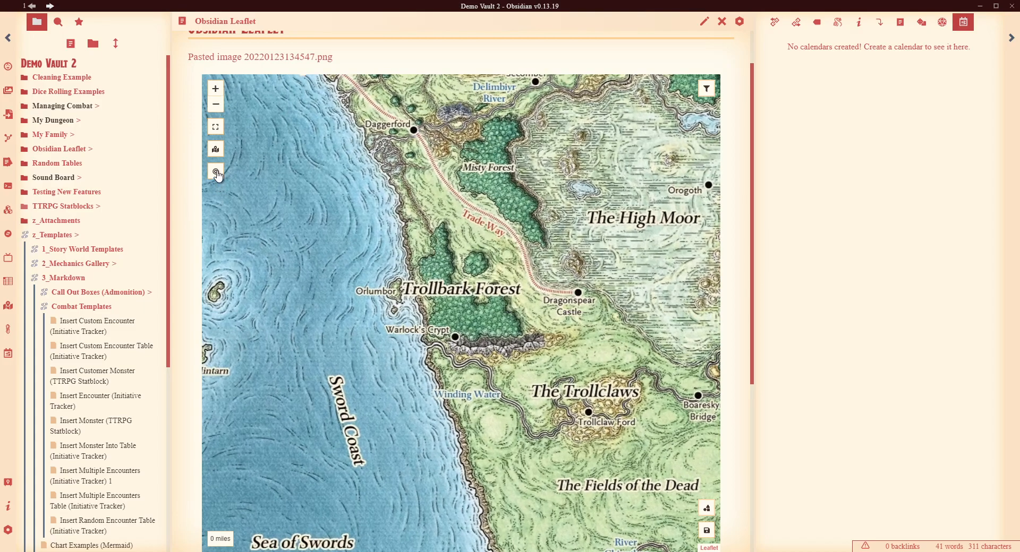
left_click(216, 173)
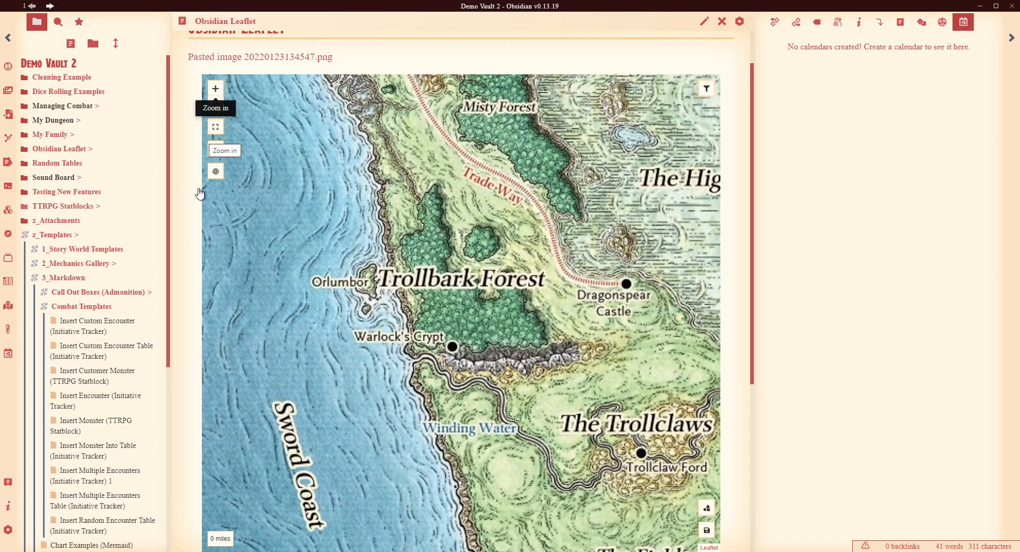
left_click(219, 88)
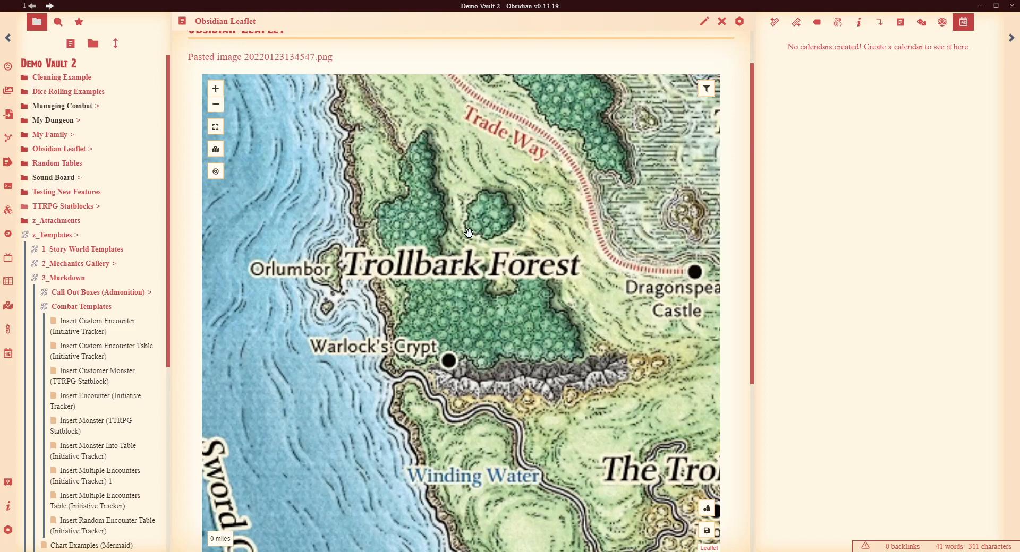
Return to the Leaflet block's source and review its minZoom, maxZoom and defaultZoom lines.
left_click(705, 22)
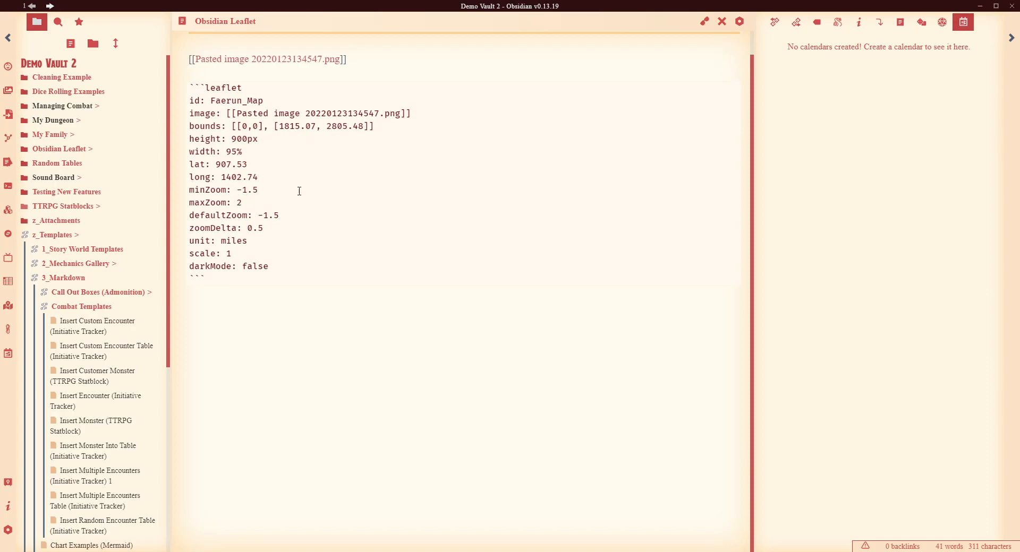
right_click(407, 215)
left_click(243, 202)
left_click_drag(254, 190, 215, 190)
left_click_drag(204, 203, 188, 195)
left_click(271, 202)
left_click(289, 217)
left_click_drag(288, 217, 188, 218)
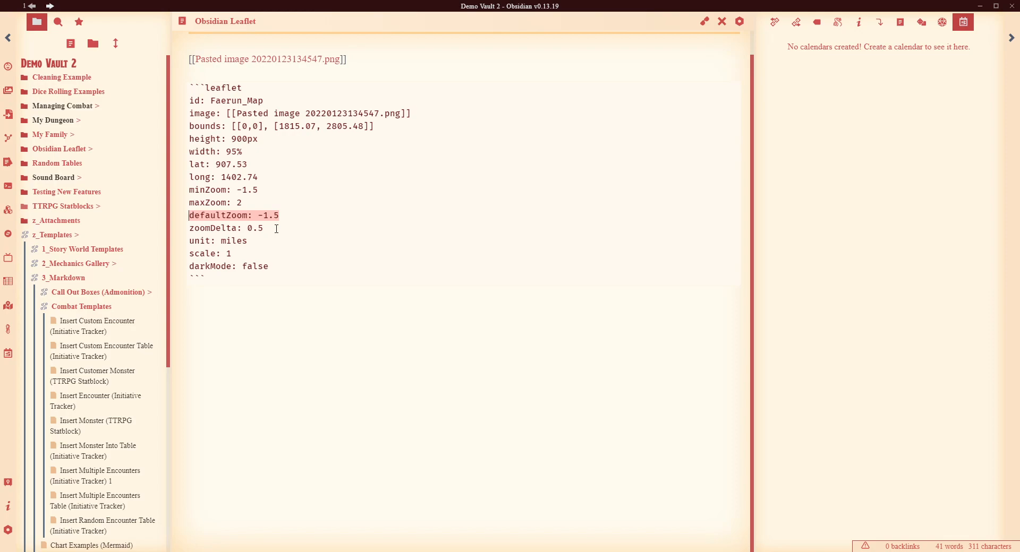
Review the zoomDelta, unit, scale and darkMode lines of the Leaflet block.
left_click_drag(189, 228, 274, 228)
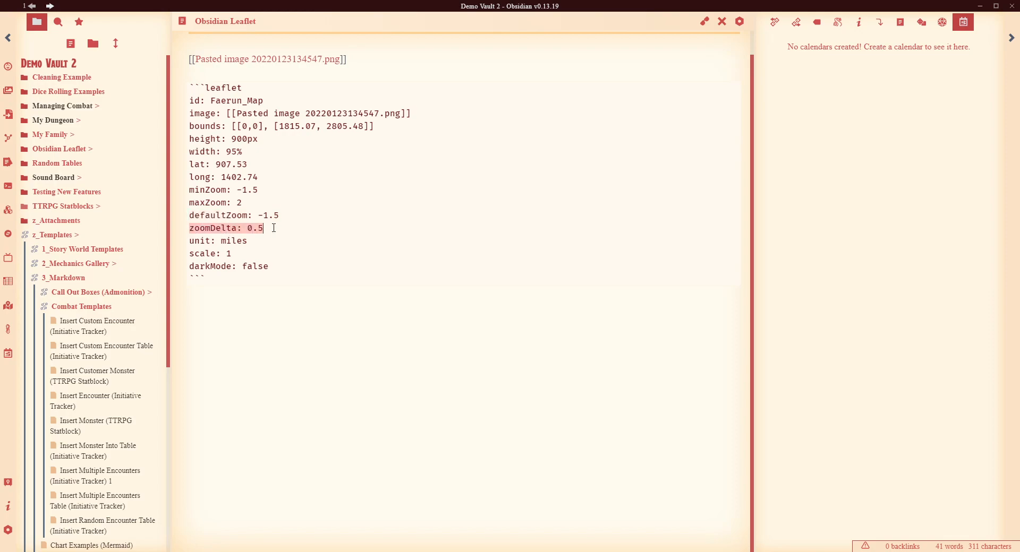
left_click_drag(255, 242, 194, 242)
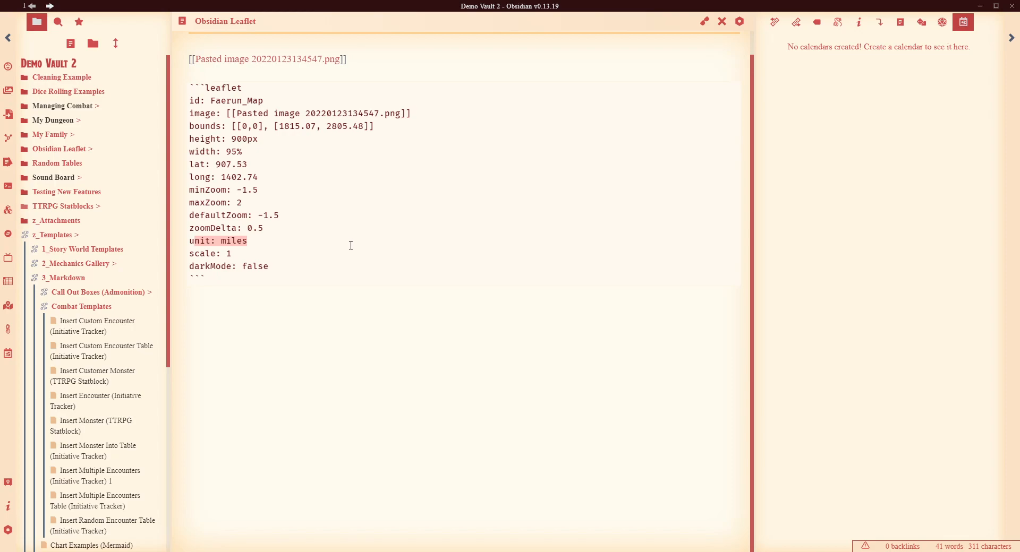
left_click(350, 245)
left_click_drag(245, 259, 177, 255)
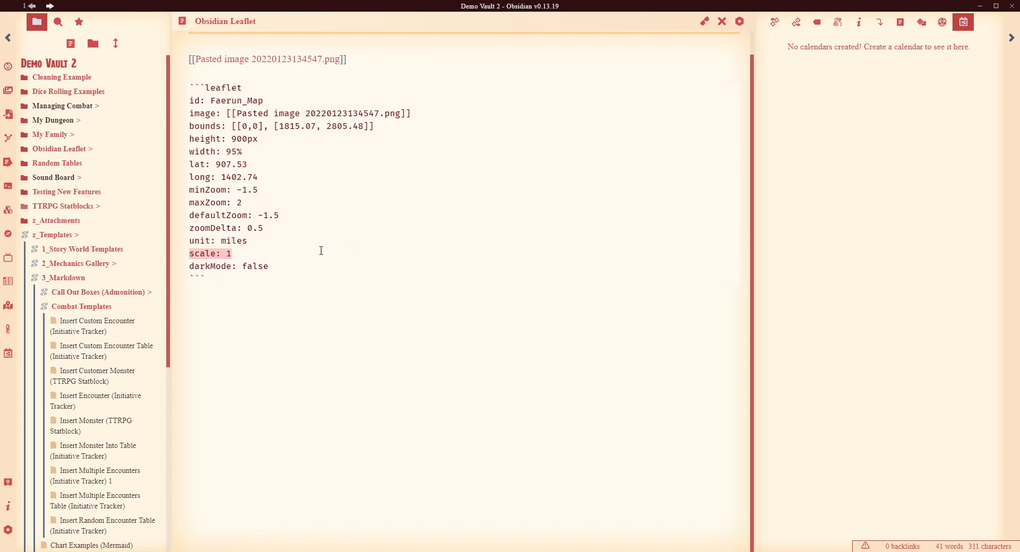
left_click_drag(273, 265, 174, 257)
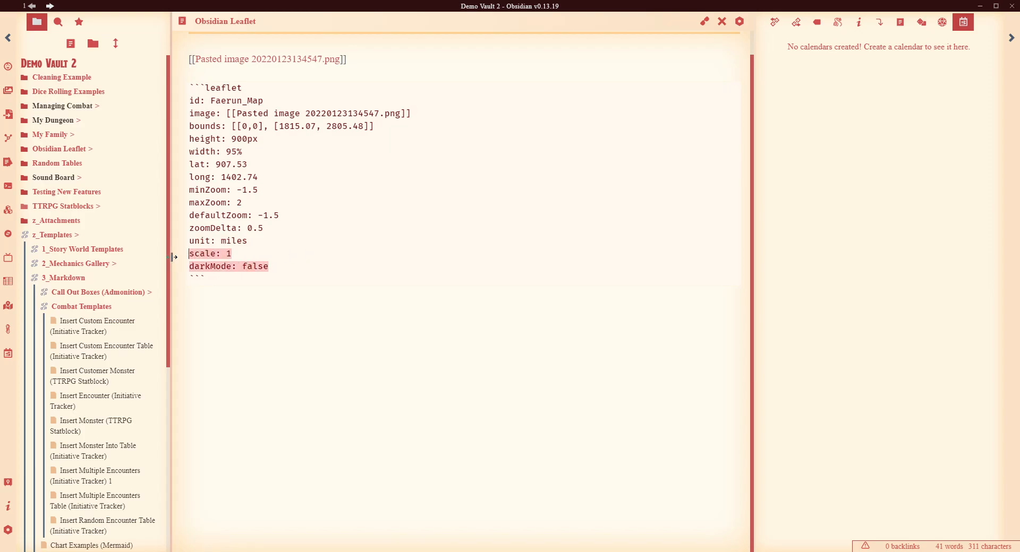
left_click(398, 220)
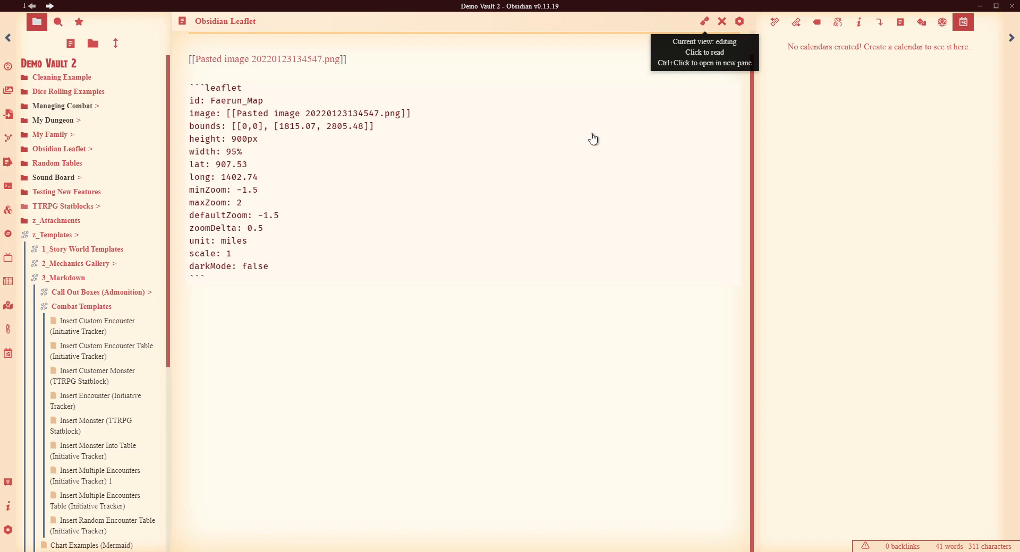
Reset the rendered map to its default zoom and examine the marker types that can be placed on it.
key("ctrl+e")
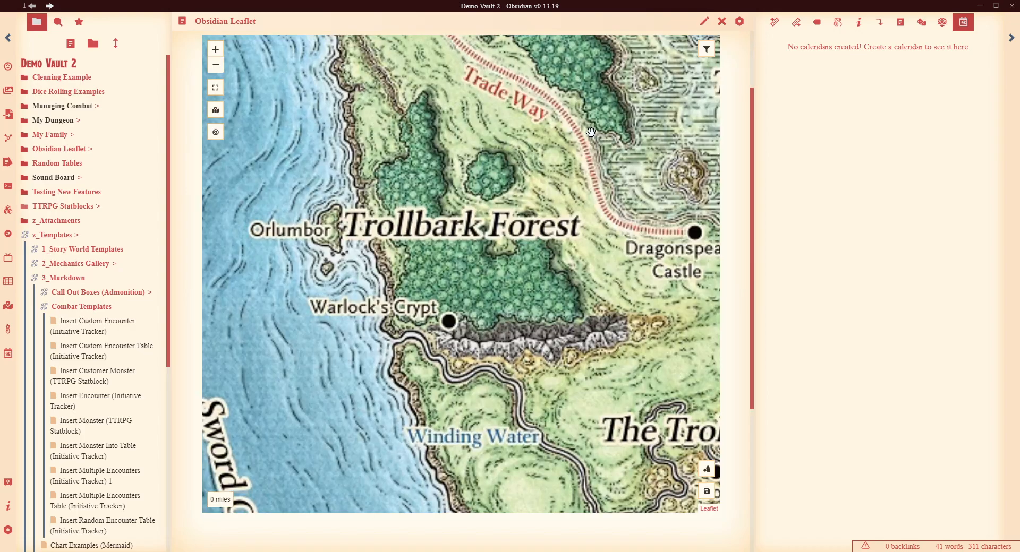
left_click(215, 134)
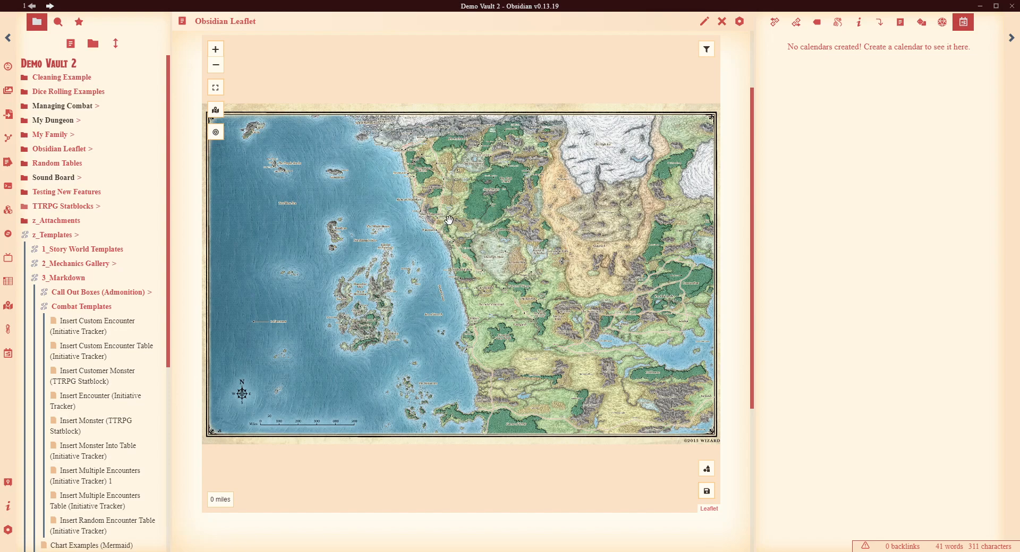
right_click(464, 232)
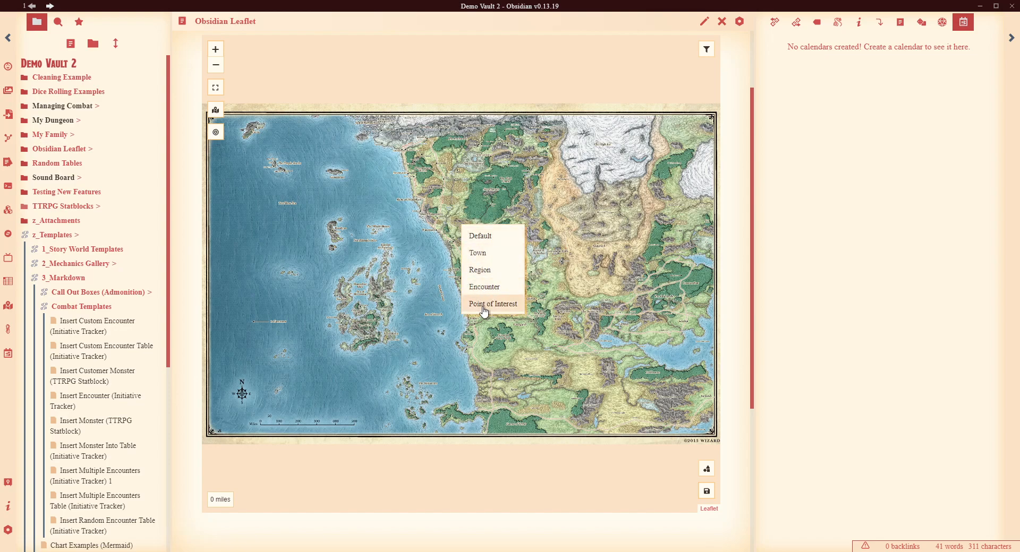
left_click(655, 226)
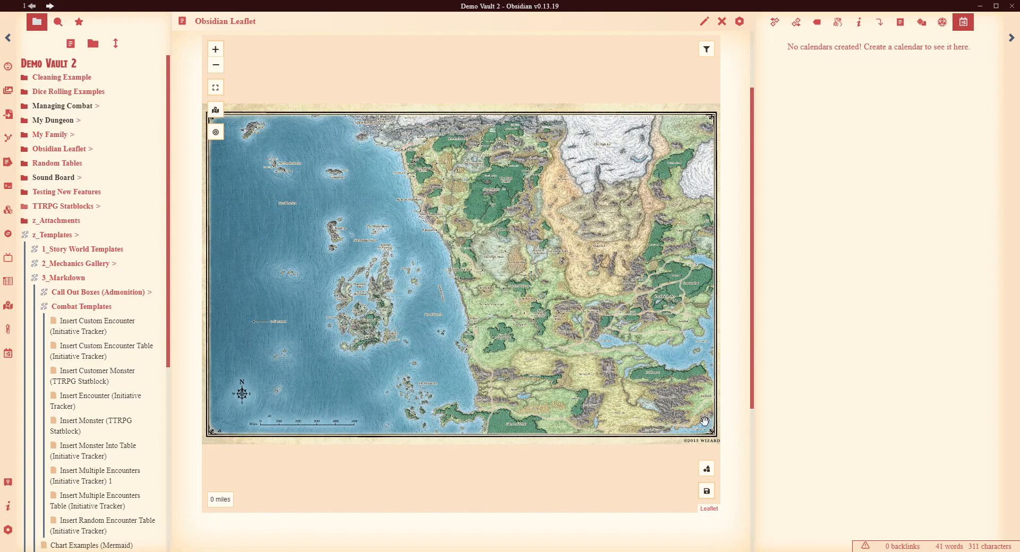
Draw a three-point polyline across the mainland with the Polyline tool.
left_click(706, 469)
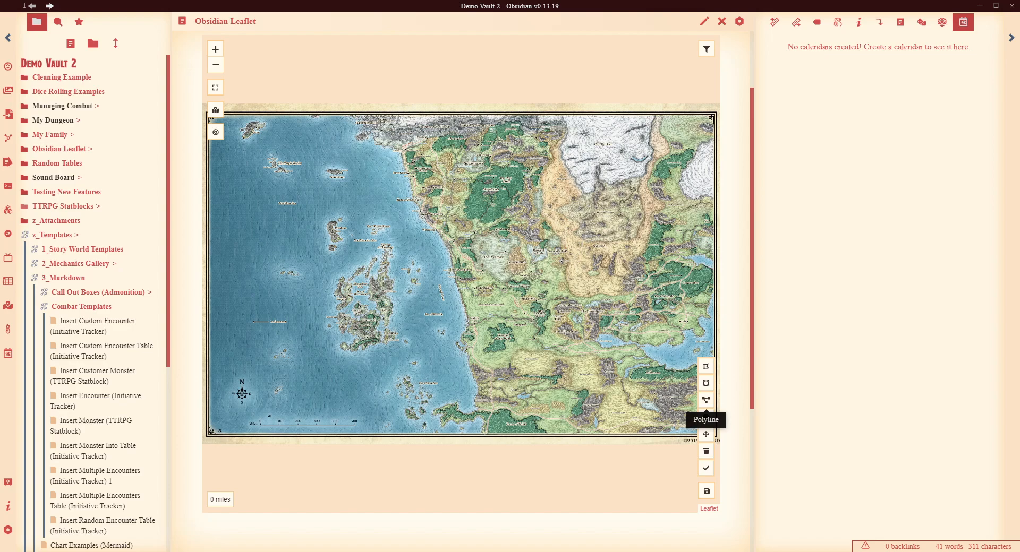
left_click(510, 369)
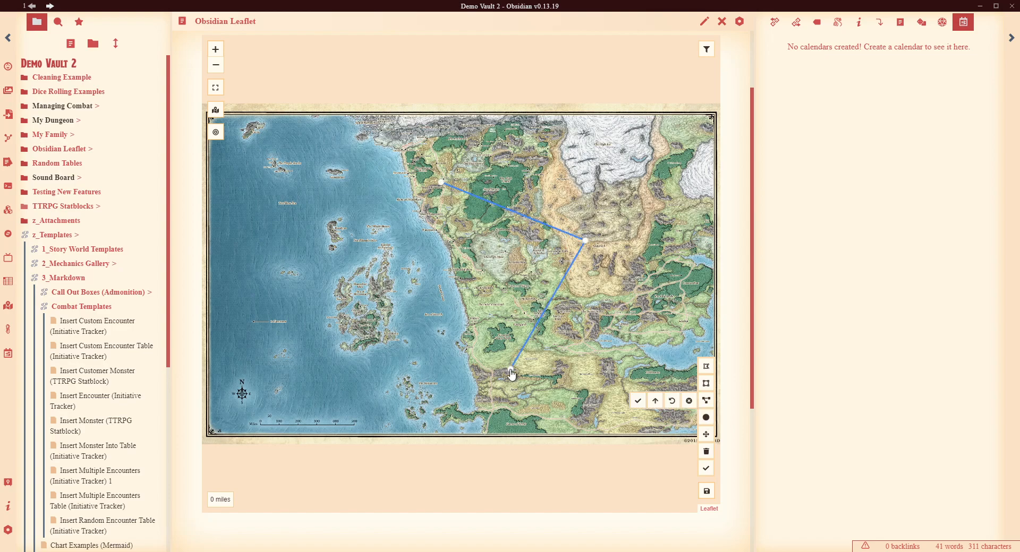